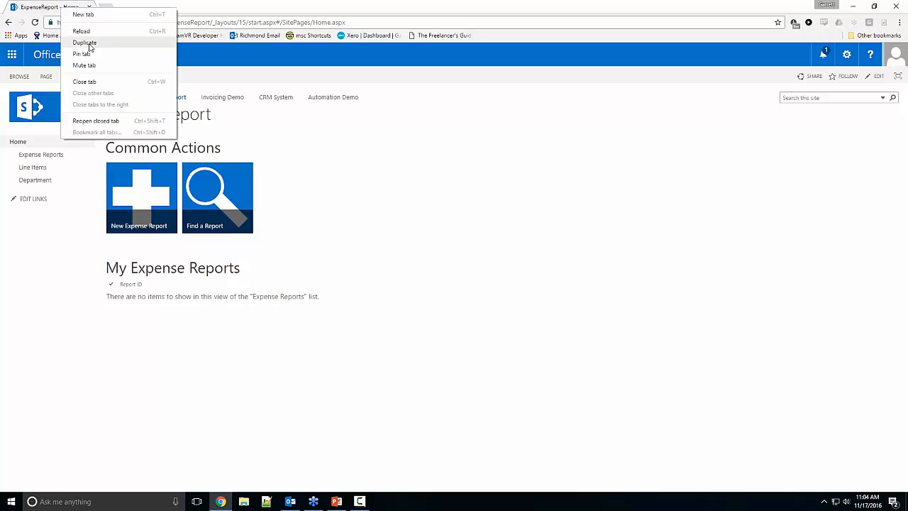
Step: Duplicate the ExpenseReport home page tab and open the Expense Reports list in a new tab
{"action": "left_click", "coordinate": [83, 43]}
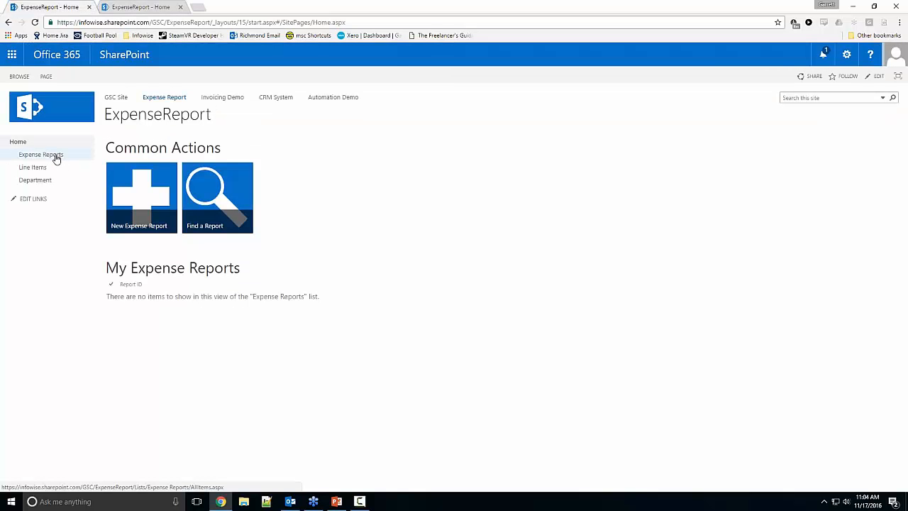
{"action": "right_click", "coordinate": [57, 157]}
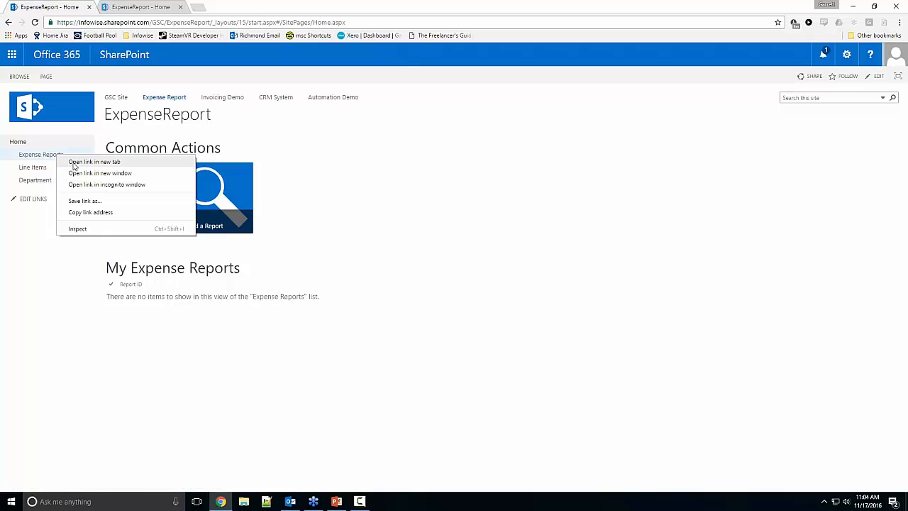
{"action": "left_click", "coordinate": [74, 163]}
{"action": "left_click", "coordinate": [227, 9]}
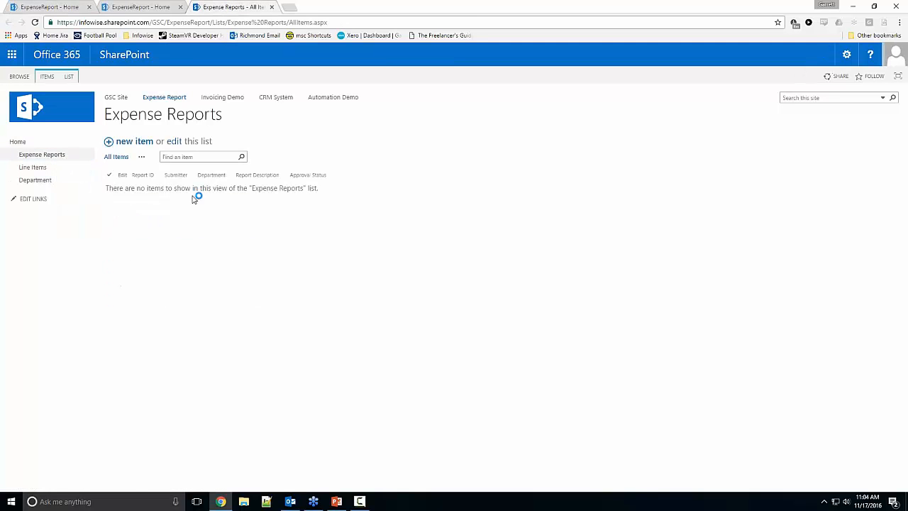
Step: Start a new expense report, enter part of the submitter's name, and view the available department choices
{"action": "left_click", "coordinate": [131, 145]}
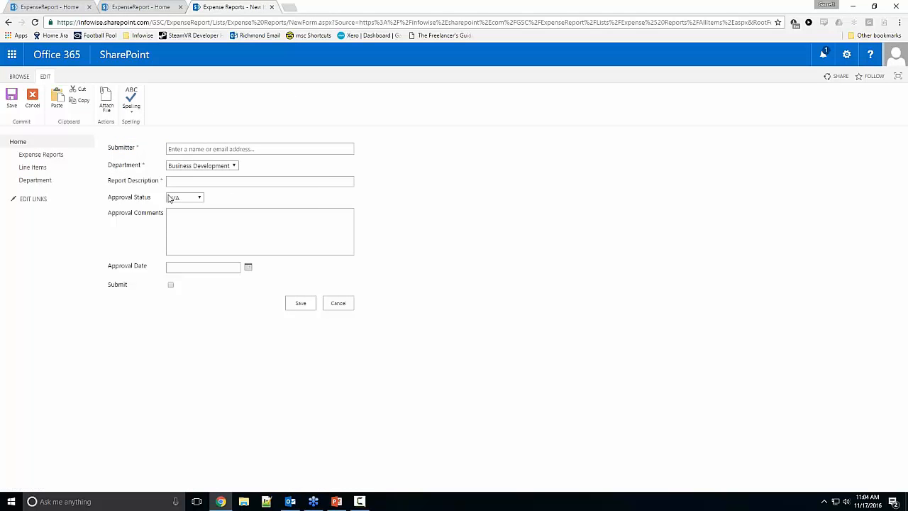
{"action": "left_click", "coordinate": [191, 148]}
{"action": "type", "text": "gar"}
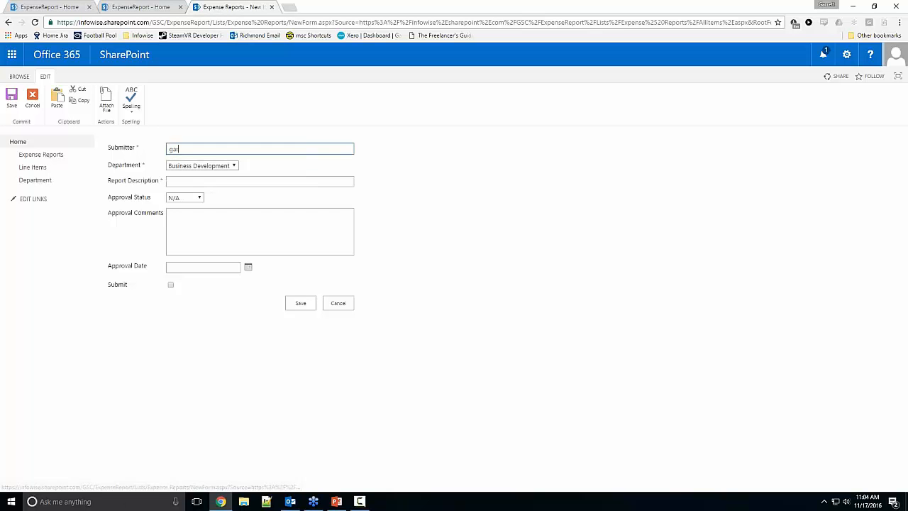
{"action": "left_click", "coordinate": [218, 167]}
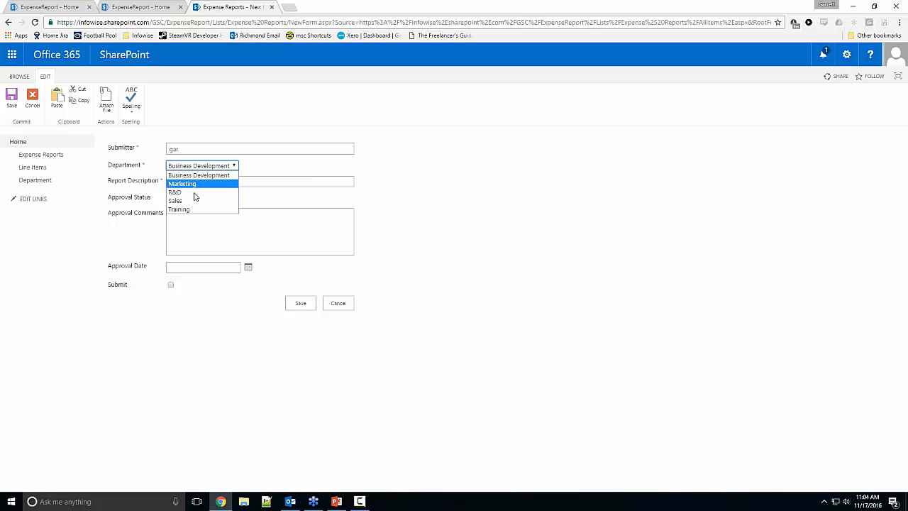
Step: Open the Department list in a new tab, set the draft report's department to R&D, and look up that department's manager
{"action": "right_click", "coordinate": [46, 181]}
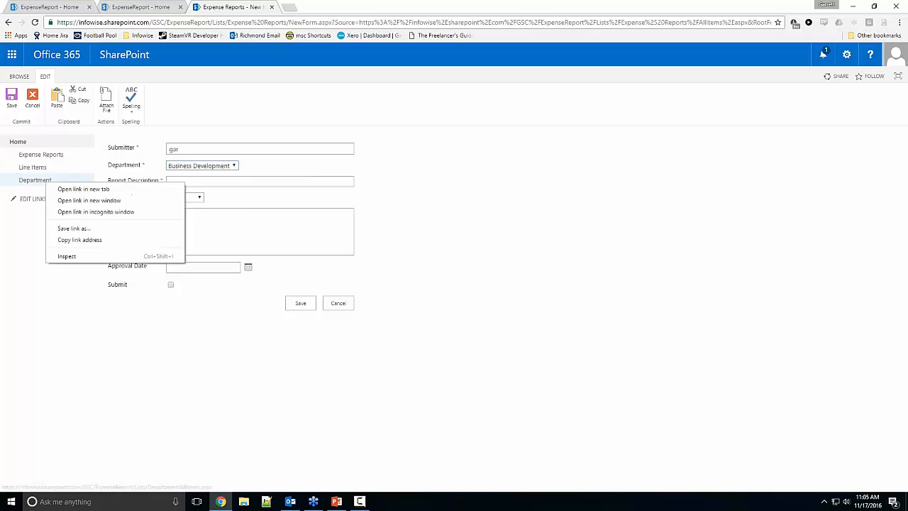
{"action": "left_click", "coordinate": [78, 189]}
{"action": "left_click", "coordinate": [196, 166]}
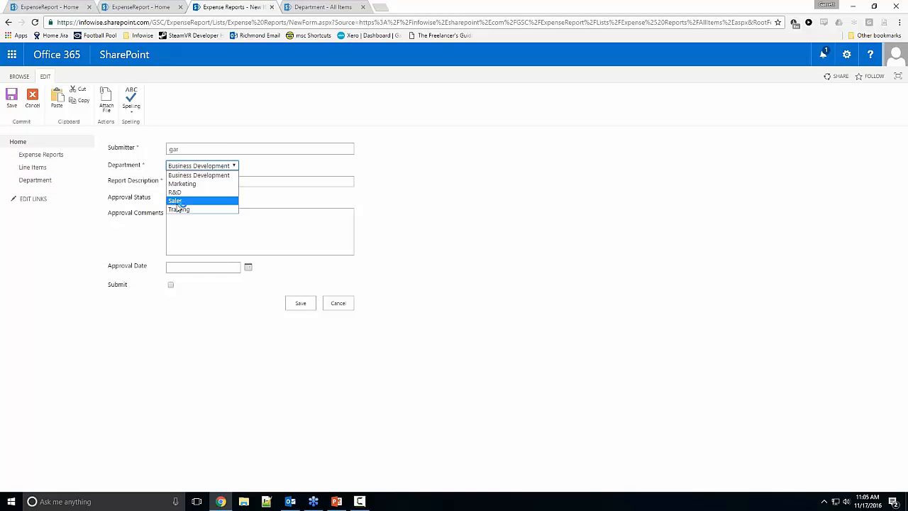
{"action": "left_click", "coordinate": [179, 201]}
{"action": "left_click", "coordinate": [314, 8]}
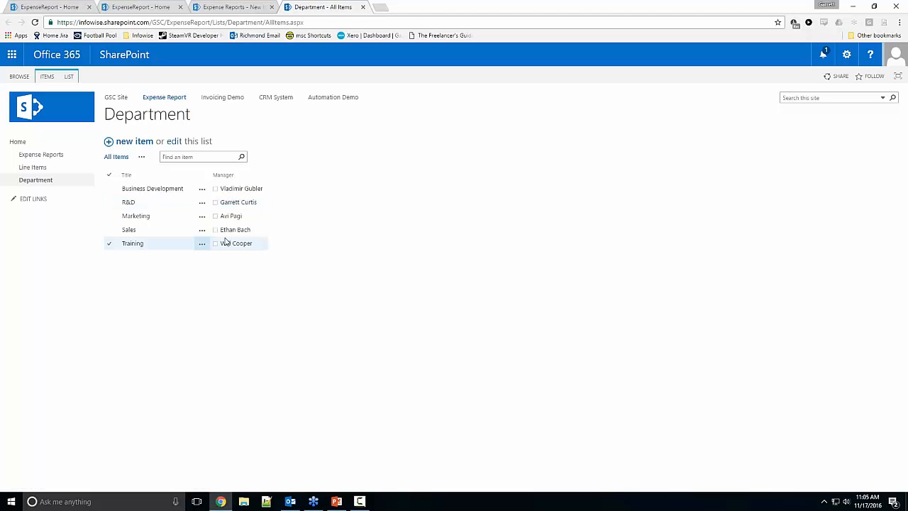
Step: Change the draft report's department to Sales and look up the Sales manager in the Department list
{"action": "left_click", "coordinate": [227, 5]}
{"action": "left_click", "coordinate": [203, 169]}
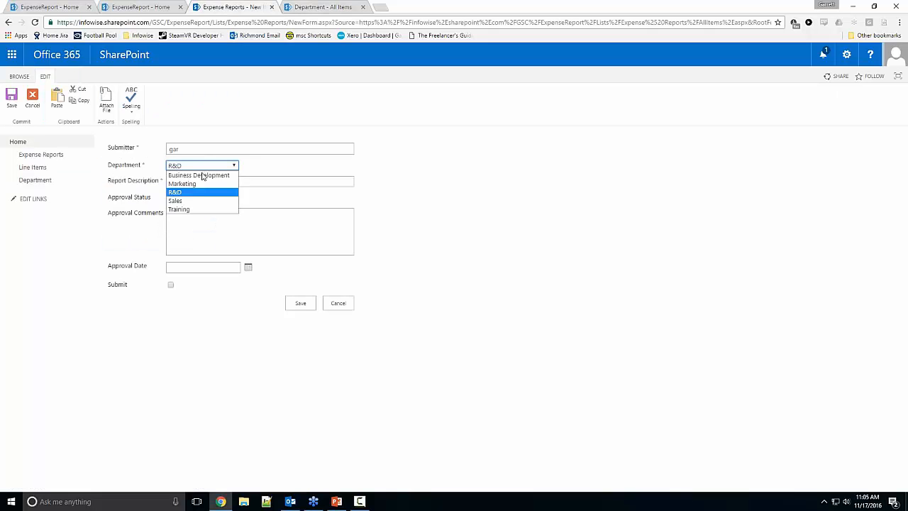
{"action": "left_click", "coordinate": [193, 199]}
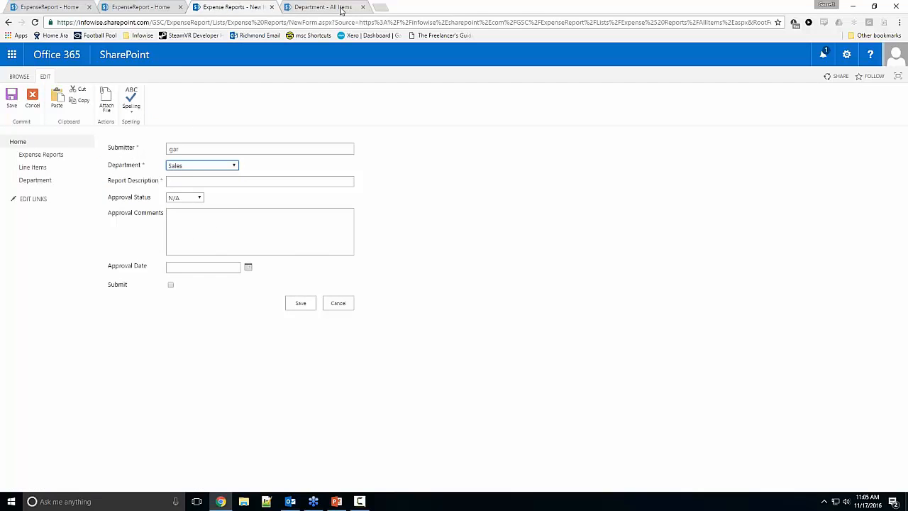
{"action": "left_click", "coordinate": [334, 7]}
Step: Examine the draft report's description, approval status, comments, date and Submit fields, and cancel the new expense report
{"action": "left_click", "coordinate": [264, 4]}
{"action": "left_click", "coordinate": [259, 182]}
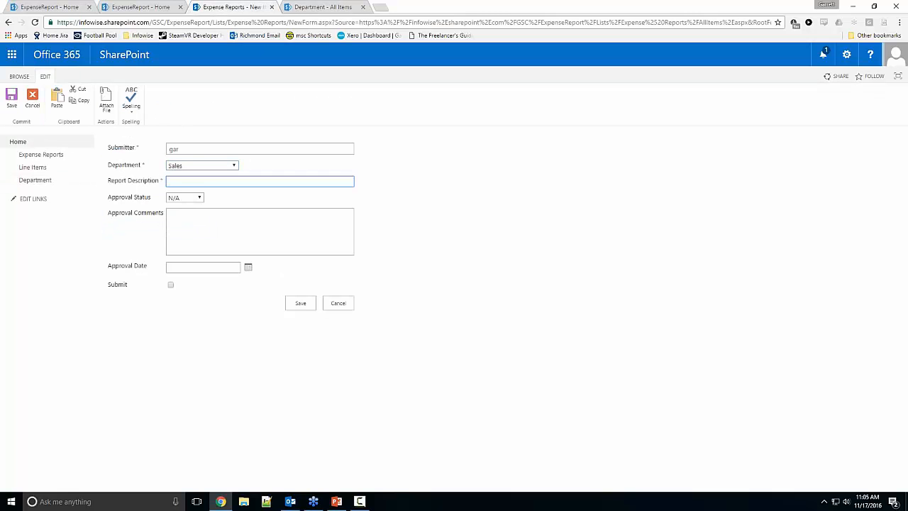
{"action": "left_click", "coordinate": [198, 199]}
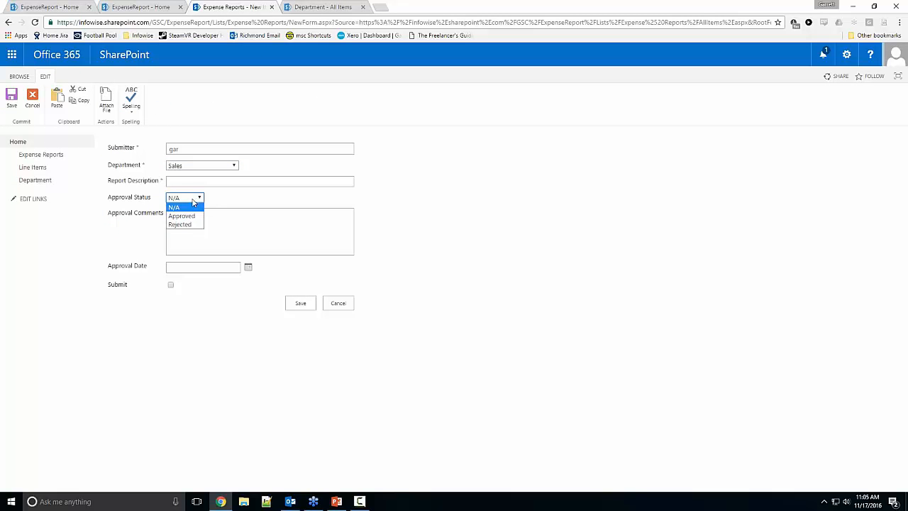
{"action": "left_click", "coordinate": [229, 217]}
{"action": "left_click", "coordinate": [229, 267]}
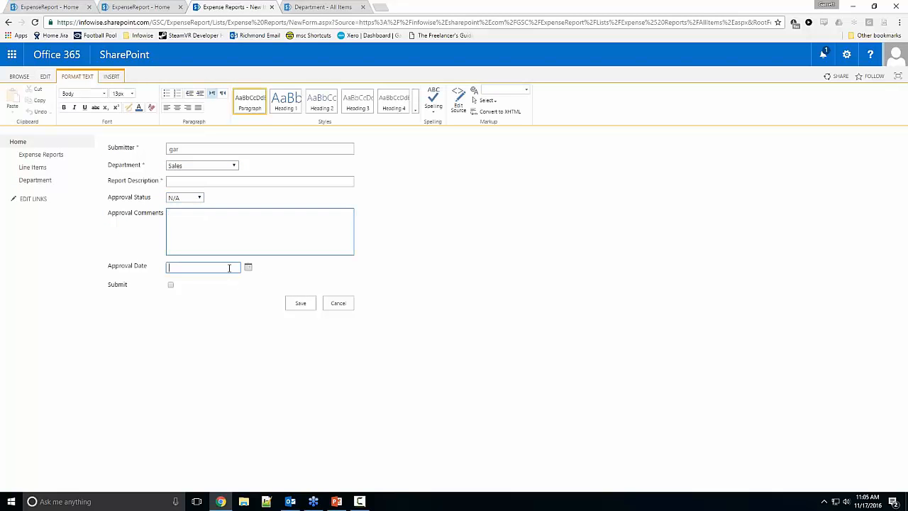
{"action": "left_click", "coordinate": [171, 285]}
{"action": "left_click", "coordinate": [336, 304]}
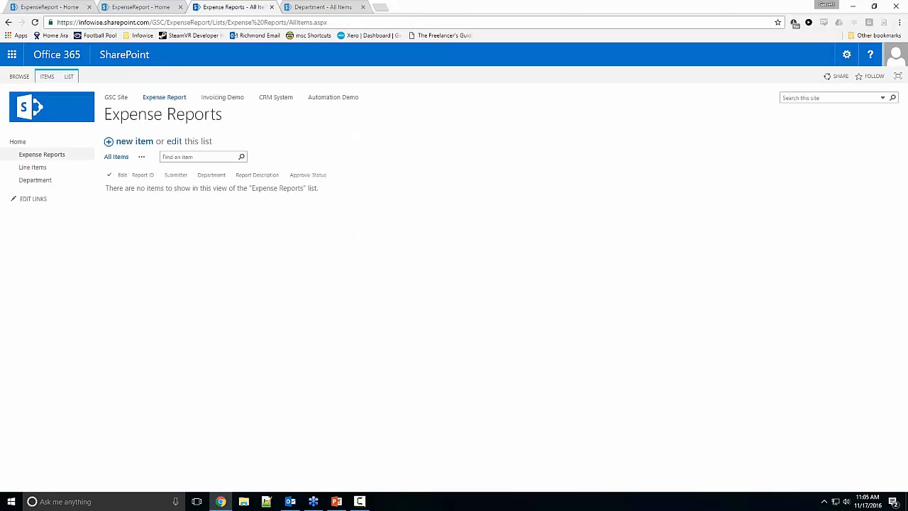
Step: Open the Line Items list in its own browser tab beside Expense Reports and view the two lists in turn
{"action": "right_click", "coordinate": [59, 168]}
{"action": "left_click", "coordinate": [79, 174]}
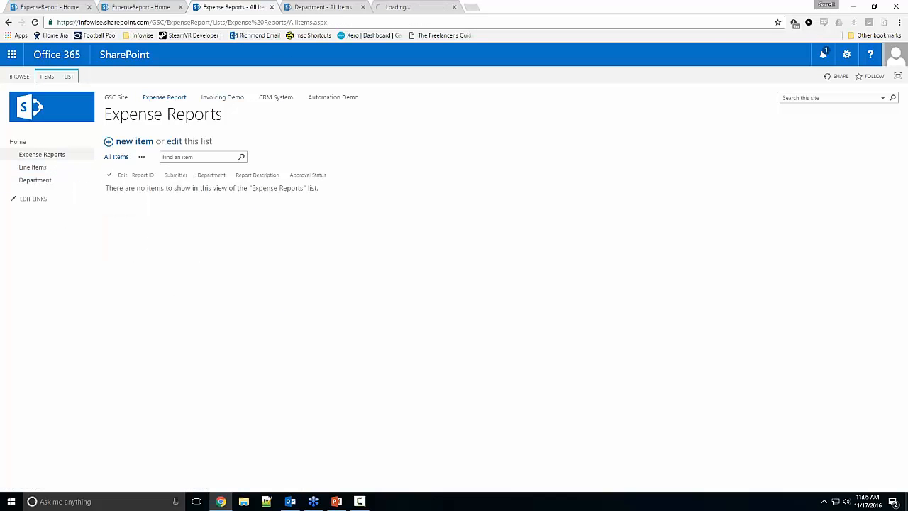
{"action": "left_click_drag", "start_coordinate": [399, 7], "coordinate": [309, 7]}
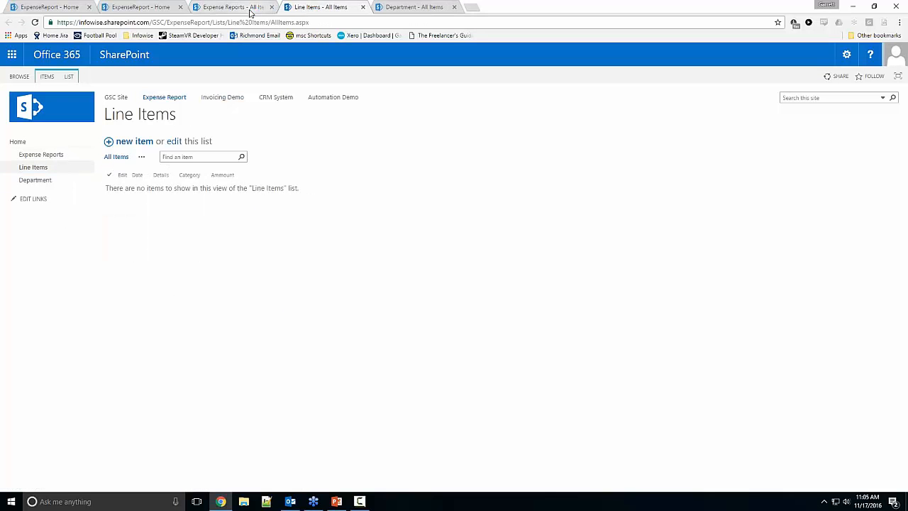
{"action": "key", "text": "ctrl+shift+Tab"}
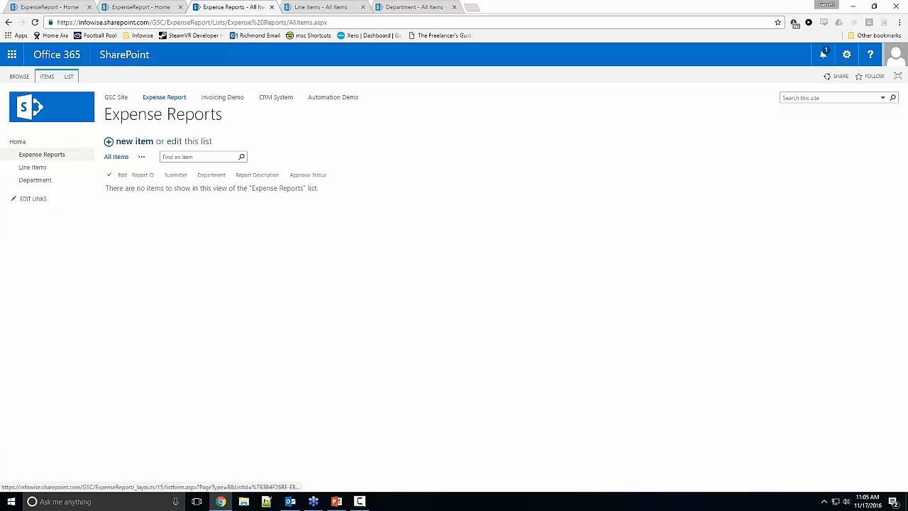
{"action": "left_click", "coordinate": [308, 7]}
Step: Examine the new line item form's Details, Category, Date and Ammount fields, and cancel the form
{"action": "left_click", "coordinate": [134, 141]}
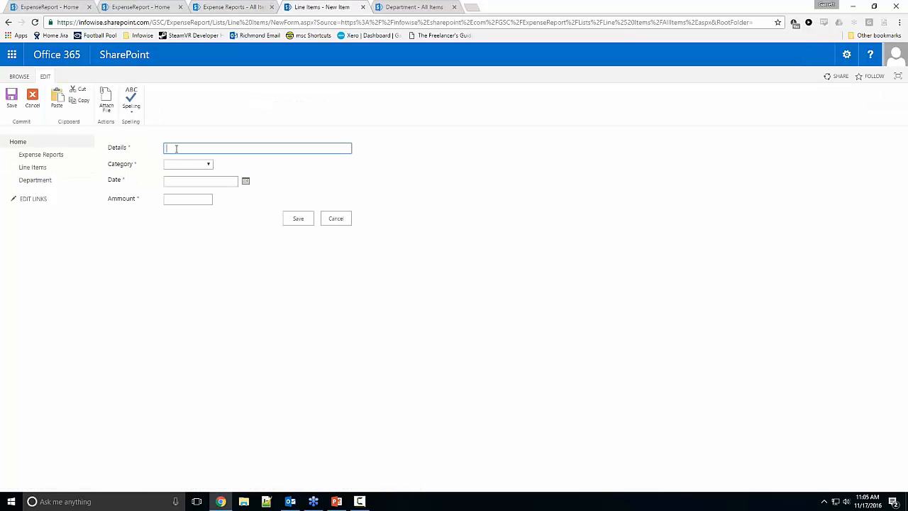
{"action": "left_click", "coordinate": [192, 165]}
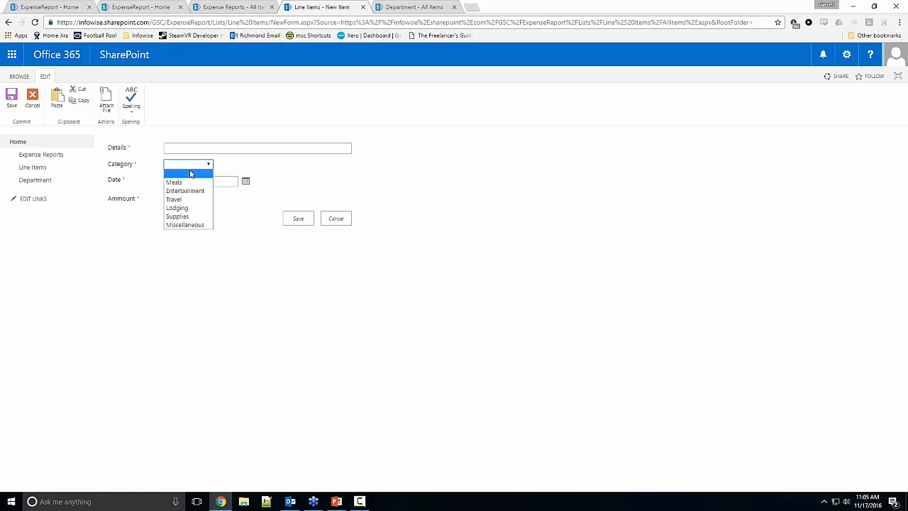
{"action": "left_click", "coordinate": [239, 196]}
{"action": "left_click", "coordinate": [184, 200]}
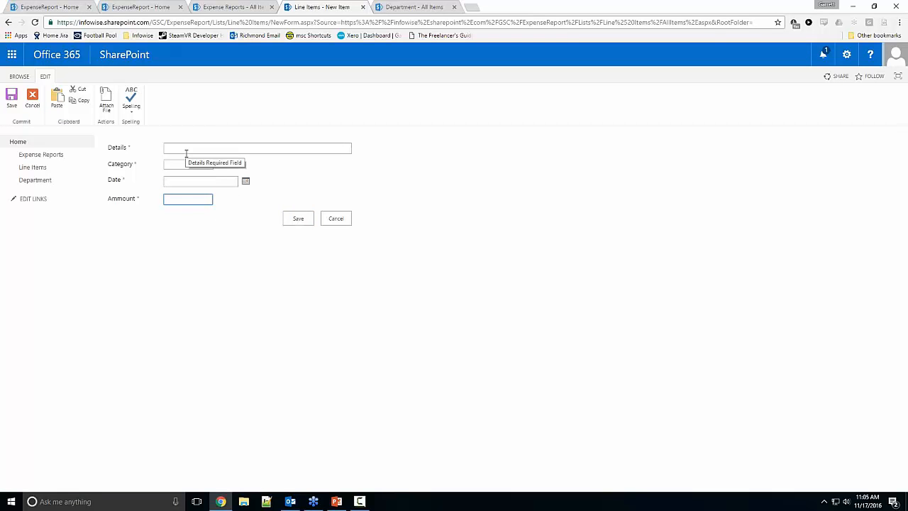
{"action": "left_click", "coordinate": [333, 218]}
Step: Close the Line Items, Department and Expense Reports browser tabs and return to the original ExpenseReport home page
{"action": "left_click", "coordinate": [365, 7]}
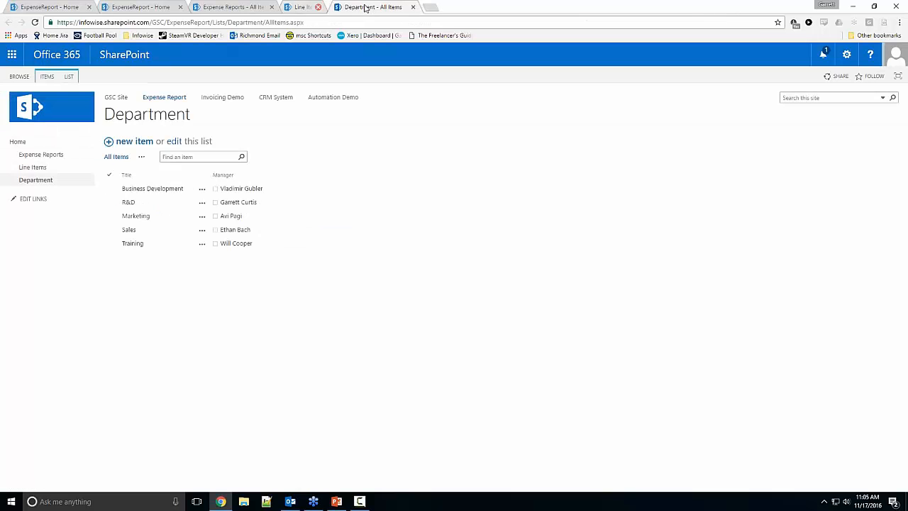
{"action": "left_click", "coordinate": [364, 7]}
{"action": "left_click", "coordinate": [170, 7]}
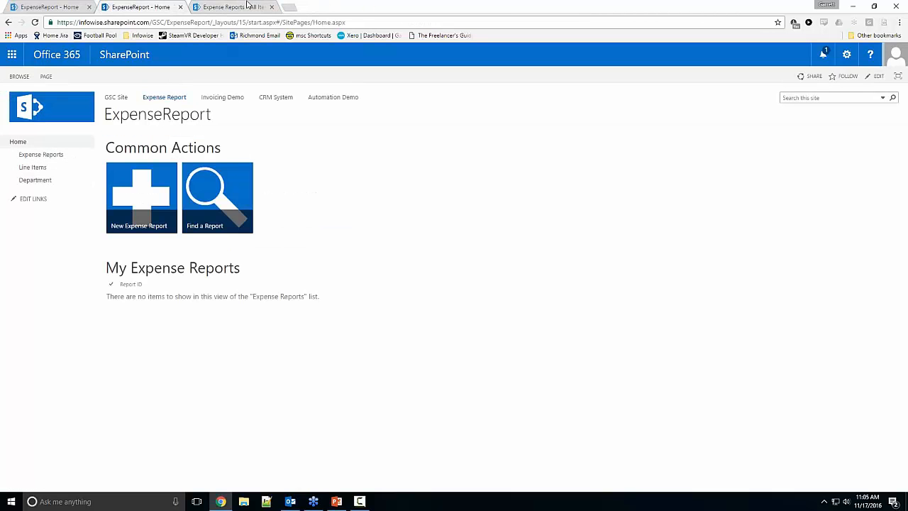
{"action": "left_click", "coordinate": [272, 7]}
{"action": "left_click", "coordinate": [50, 9]}
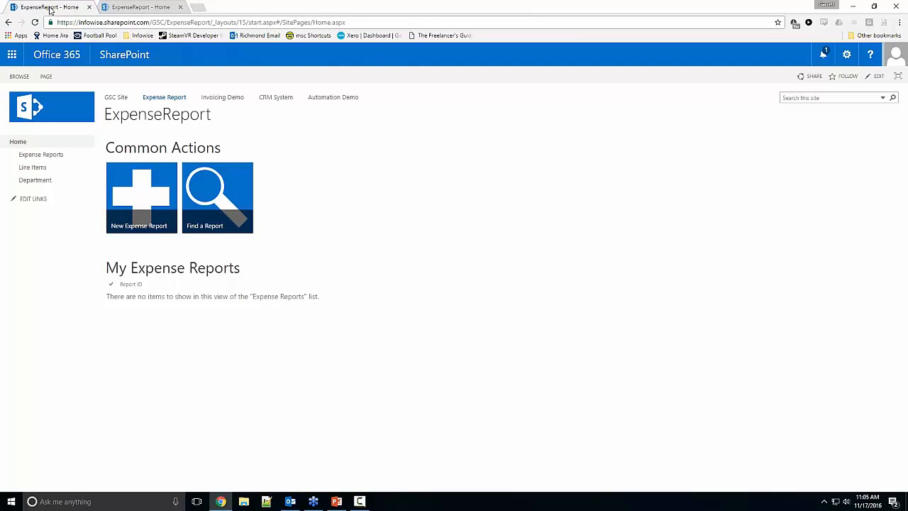
Step: Open the Expense Reports list, duplicate its browser tab, and open the list's Infowise Ultimate Forms design page in the copy
{"action": "left_click", "coordinate": [60, 158]}
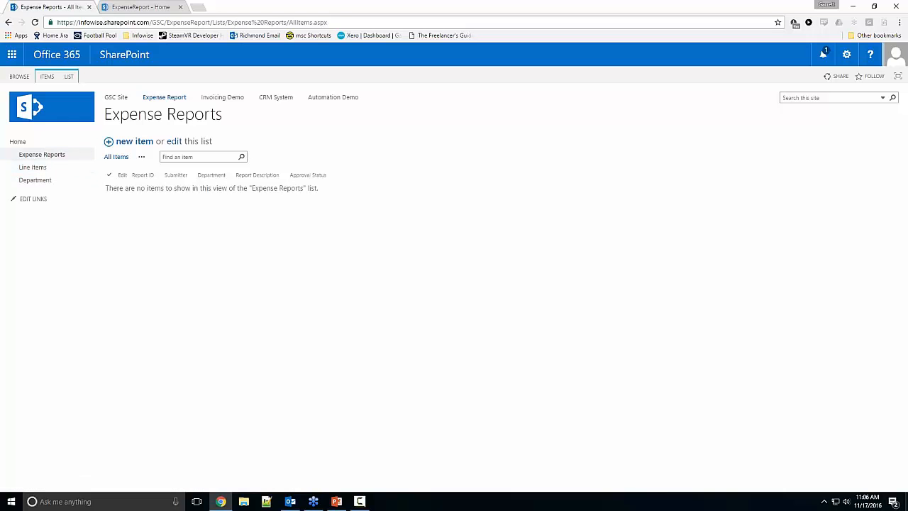
{"action": "right_click", "coordinate": [56, 6]}
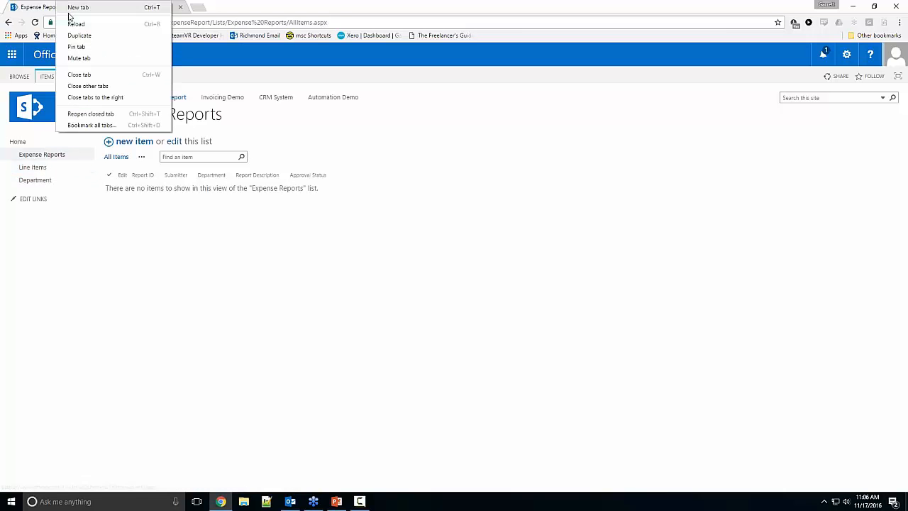
{"action": "left_click", "coordinate": [76, 35]}
{"action": "left_click", "coordinate": [69, 76]}
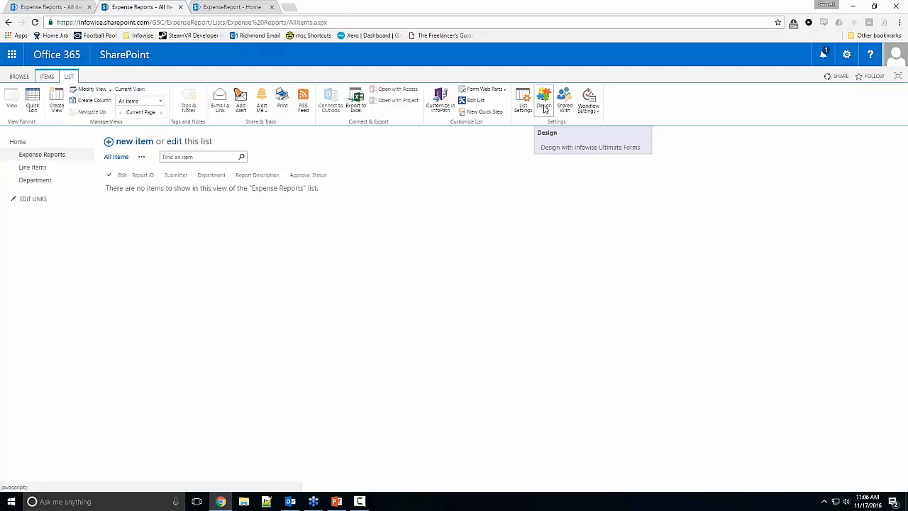
{"action": "left_click", "coordinate": [544, 107]}
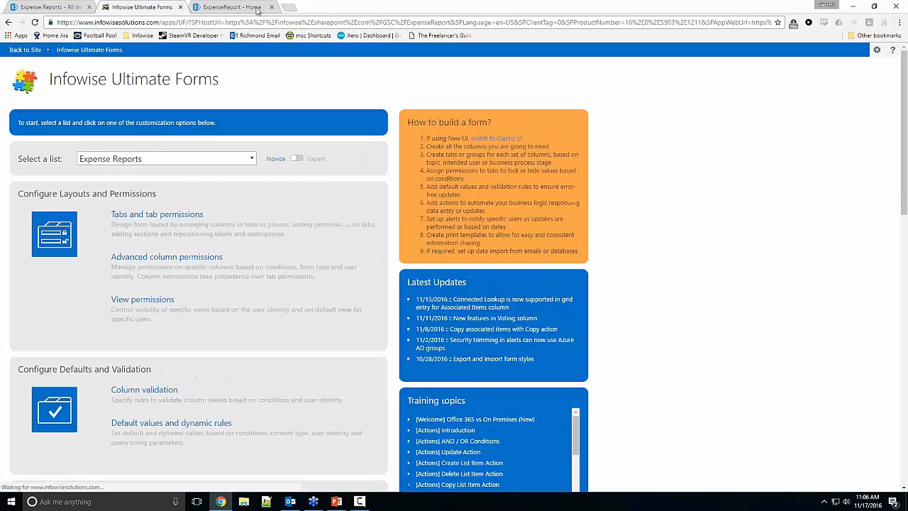
Step: Examine the Ultimate Forms customization options for Expense Reports, including the Tabs and tab permissions page, and return to the options overview
{"action": "scroll", "coordinate": [283, 156], "scroll_direction": "down", "scroll_amount": 10}
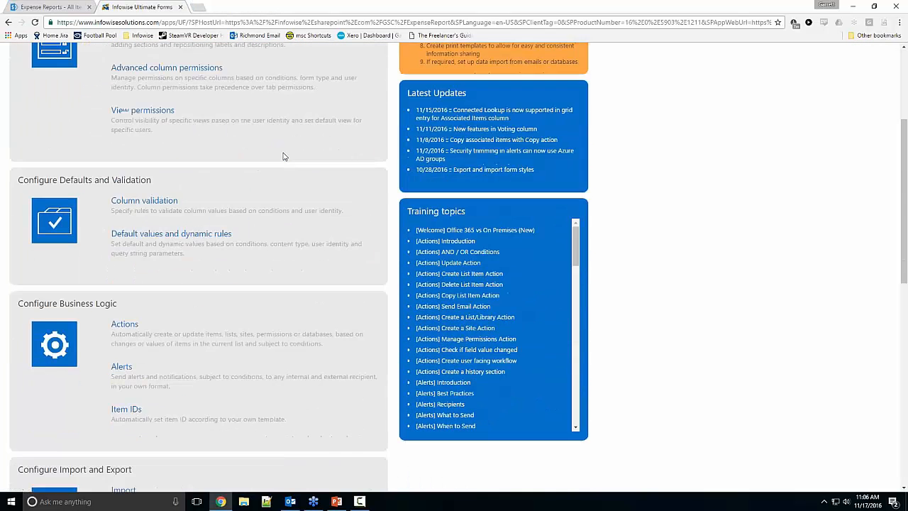
{"action": "left_click", "coordinate": [73, 130]}
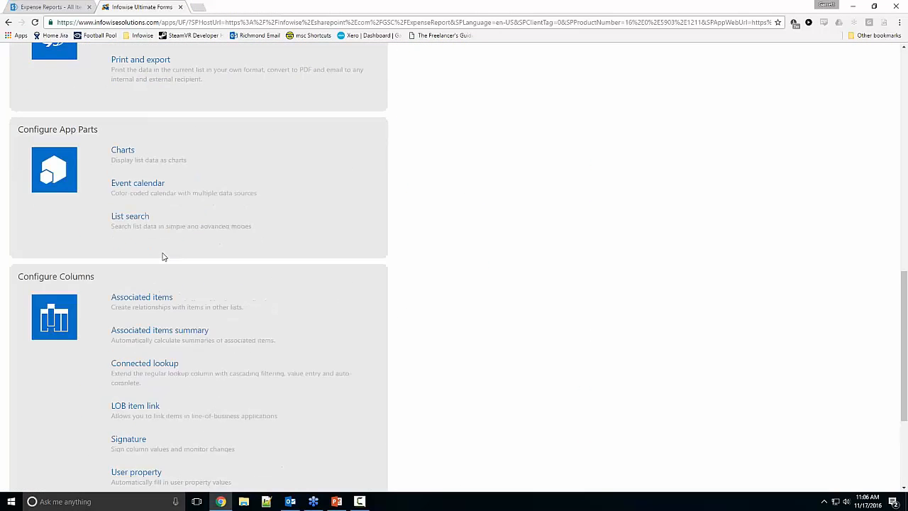
{"action": "scroll", "coordinate": [163, 256], "scroll_direction": "down", "scroll_amount": 3}
{"action": "scroll", "coordinate": [139, 318], "scroll_direction": "up", "scroll_amount": 8}
{"action": "scroll", "coordinate": [174, 173], "scroll_direction": "up", "scroll_amount": 5}
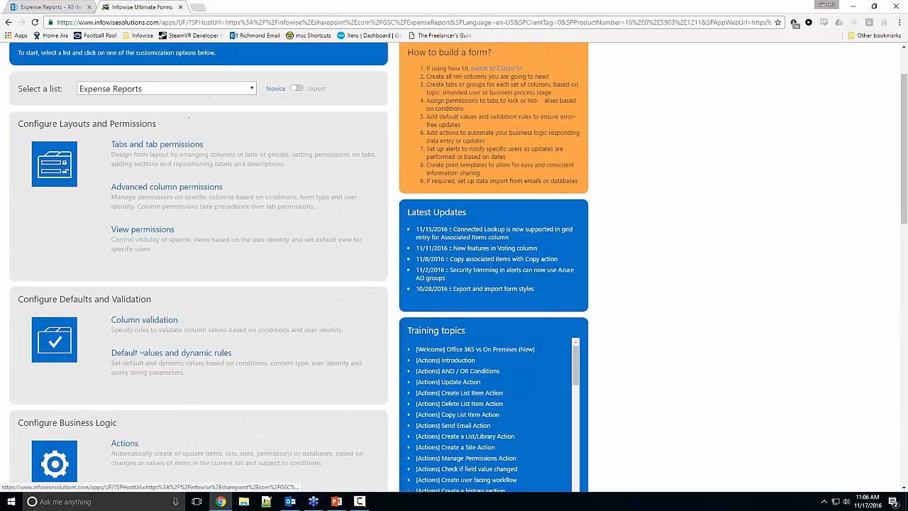
{"action": "left_click", "coordinate": [174, 173]}
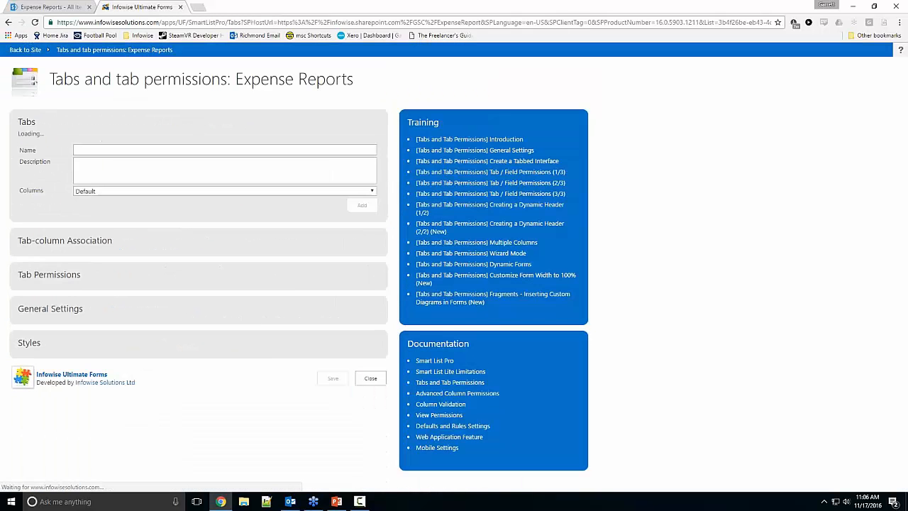
{"action": "left_click", "coordinate": [8, 22]}
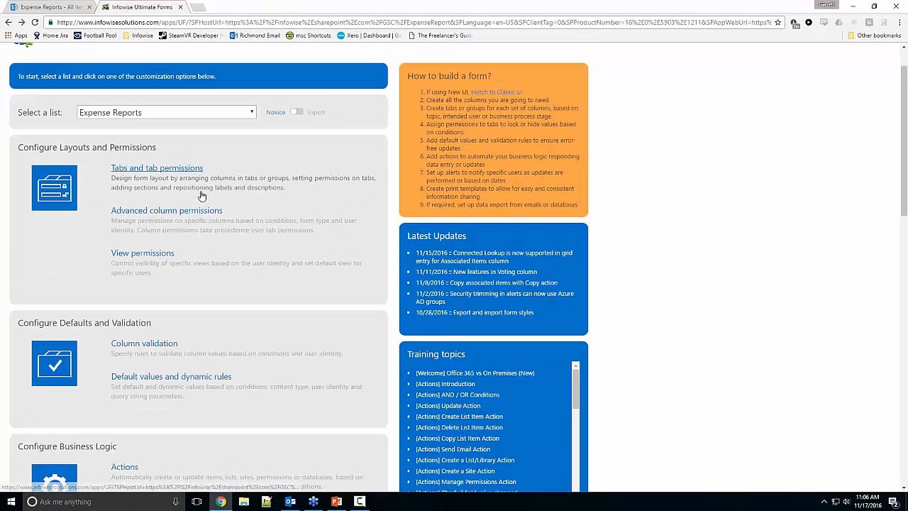
Step: Start a new associated items column named Line Items for Expense Reports, with the Line Items list as its child list
{"action": "scroll", "coordinate": [206, 212], "scroll_direction": "down", "scroll_amount": 1}
{"action": "scroll", "coordinate": [206, 212], "scroll_direction": "down", "scroll_amount": 11}
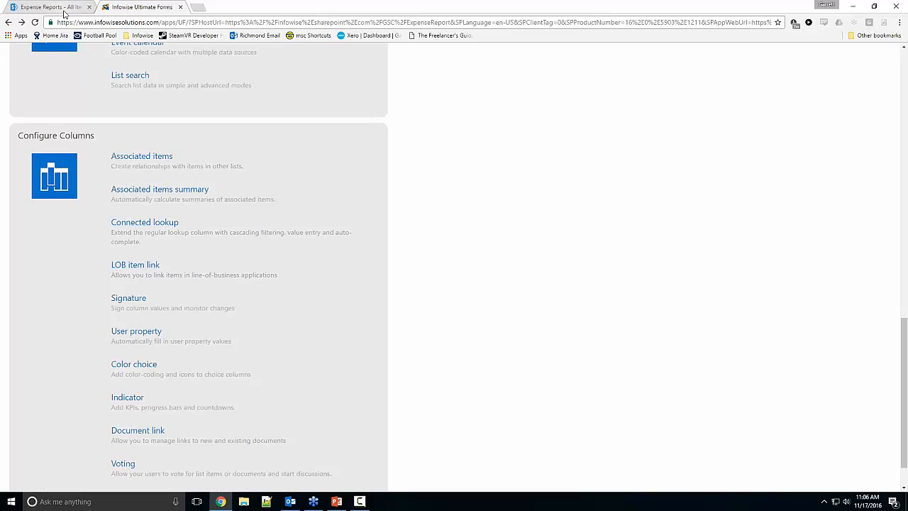
{"action": "left_click", "coordinate": [143, 161]}
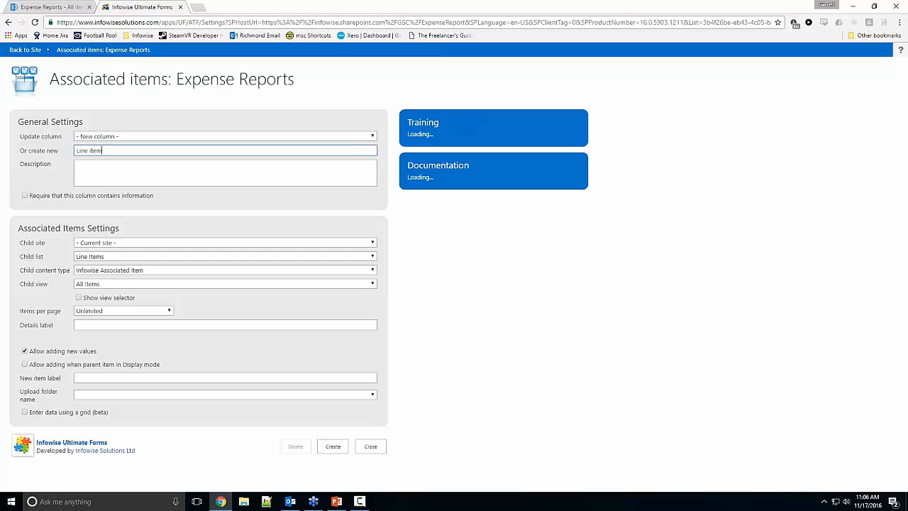
{"action": "left_click", "coordinate": [86, 259]}
{"action": "left_click", "coordinate": [88, 266]}
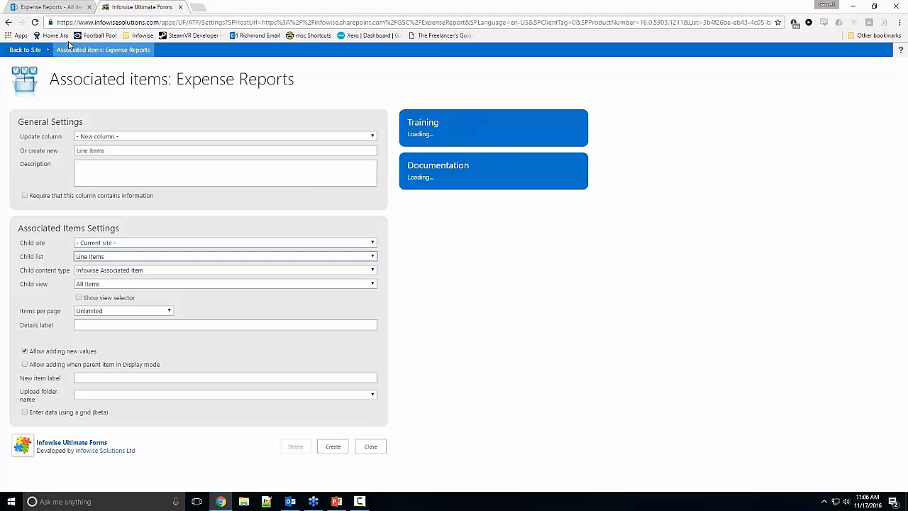
Step: Open the Line Items list in a new browser tab and go to its list settings
{"action": "left_click", "coordinate": [68, 6]}
{"action": "right_click", "coordinate": [41, 168]}
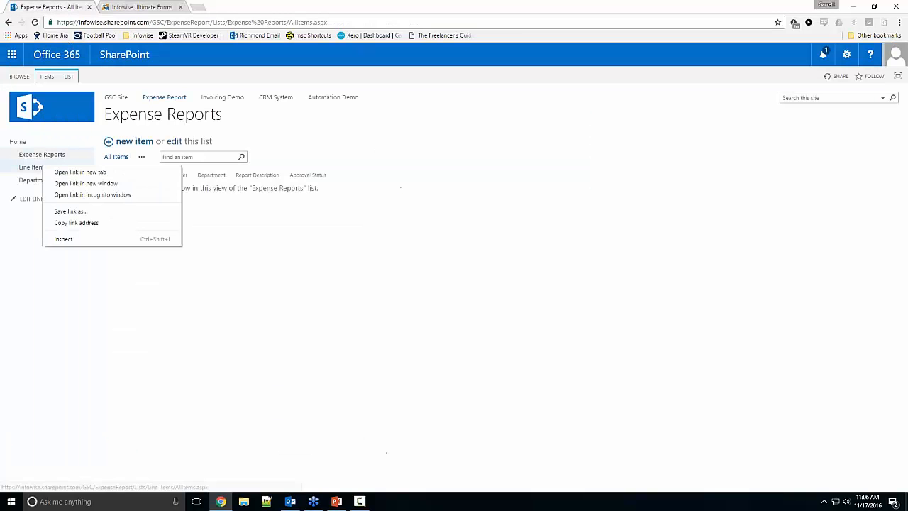
{"action": "left_click", "coordinate": [64, 174]}
{"action": "left_click", "coordinate": [213, 7]}
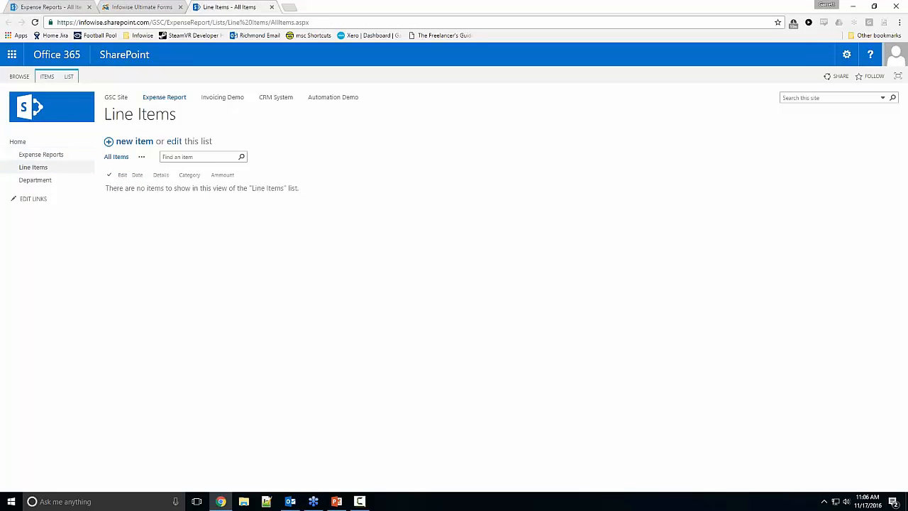
{"action": "left_click", "coordinate": [71, 76]}
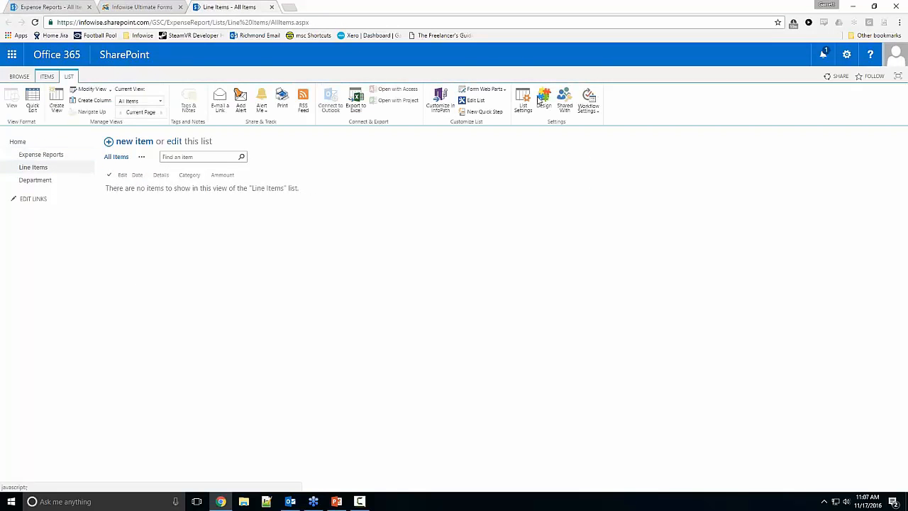
{"action": "left_click", "coordinate": [524, 101]}
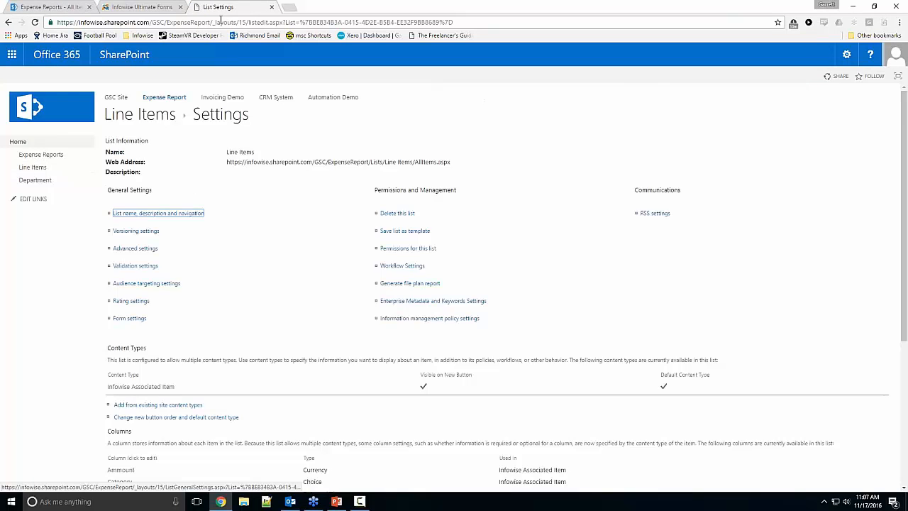
Step: Review the content type management option in the Line Items list's advanced settings and return to the list settings
{"action": "scroll", "coordinate": [116, 337], "scroll_direction": "down", "scroll_amount": 1}
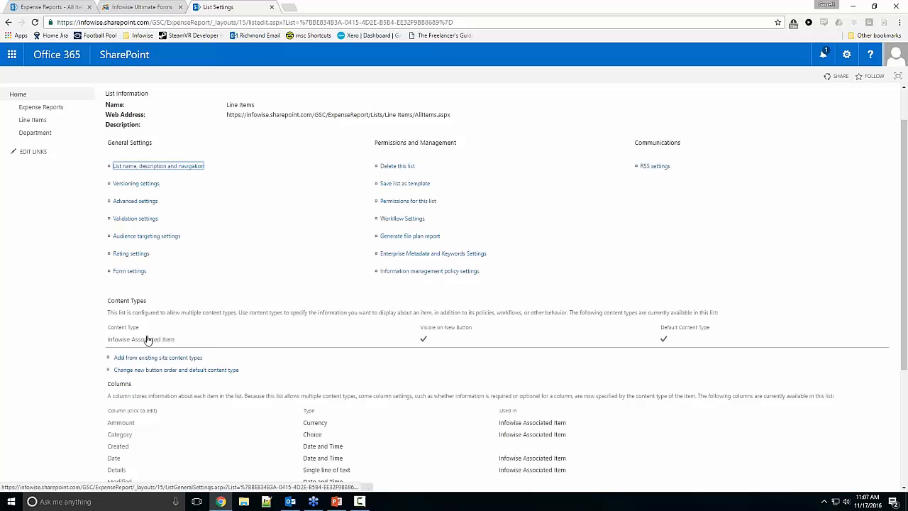
{"action": "left_click", "coordinate": [150, 204]}
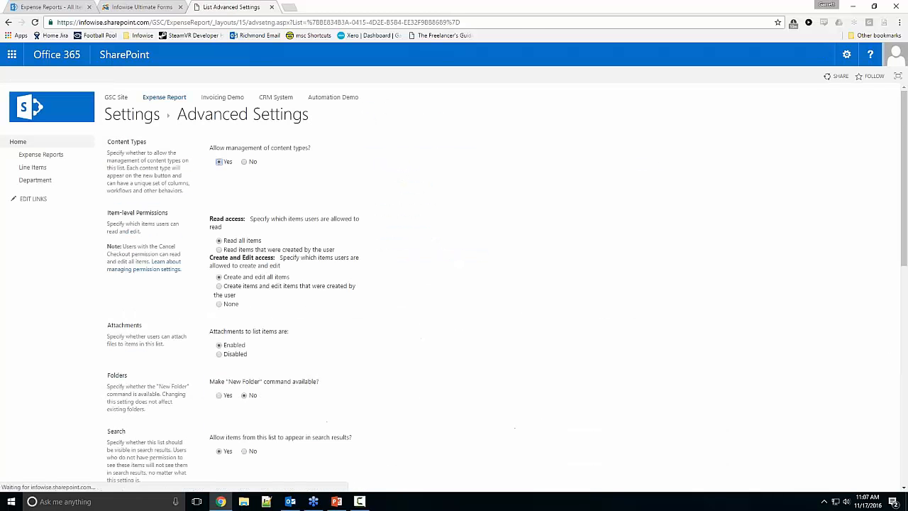
{"action": "left_click", "coordinate": [218, 163]}
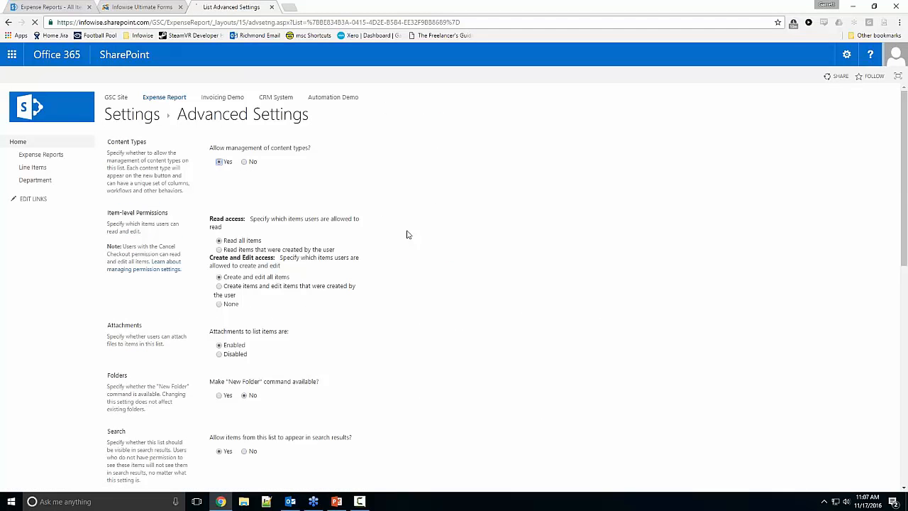
{"action": "scroll", "coordinate": [405, 234], "scroll_direction": "down", "scroll_amount": 7}
{"action": "left_click", "coordinate": [370, 451]}
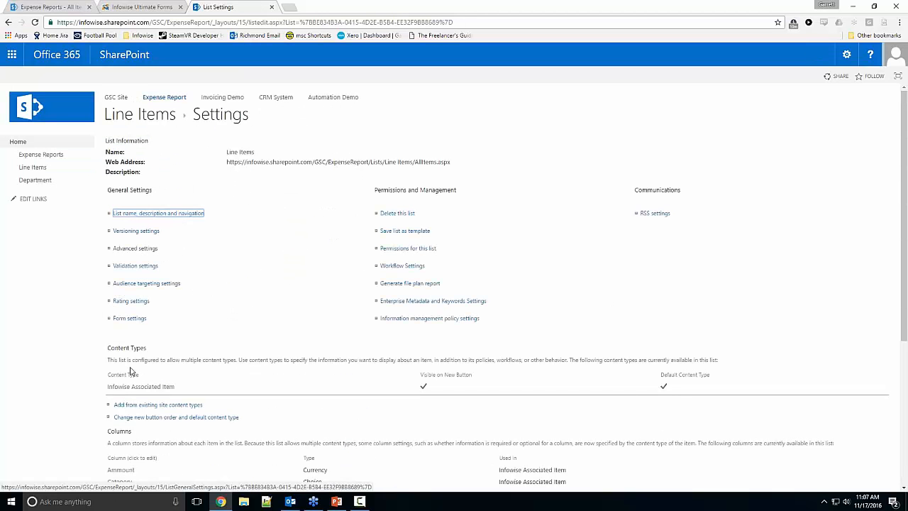
Step: View the Infowise group of site content types available to the Line Items list, and cancel without adding any
{"action": "left_click", "coordinate": [147, 405]}
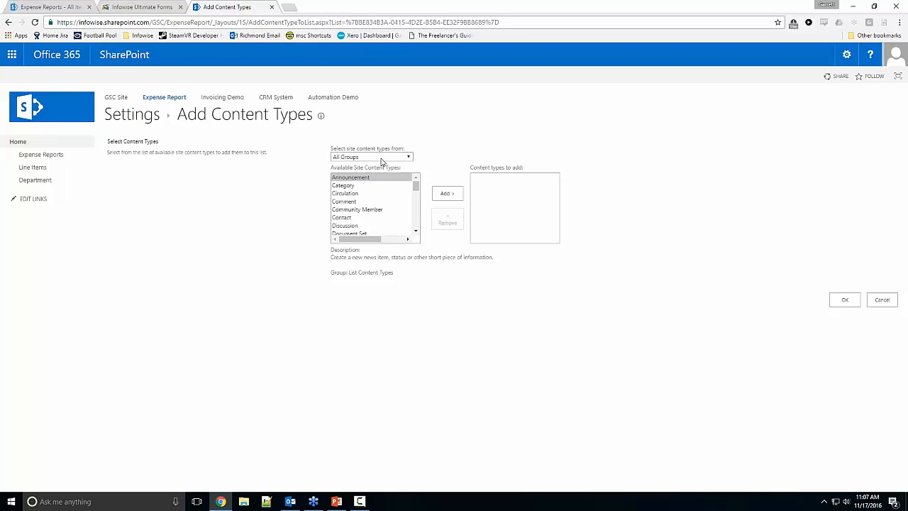
{"action": "left_click", "coordinate": [380, 158]}
{"action": "left_click", "coordinate": [369, 229]}
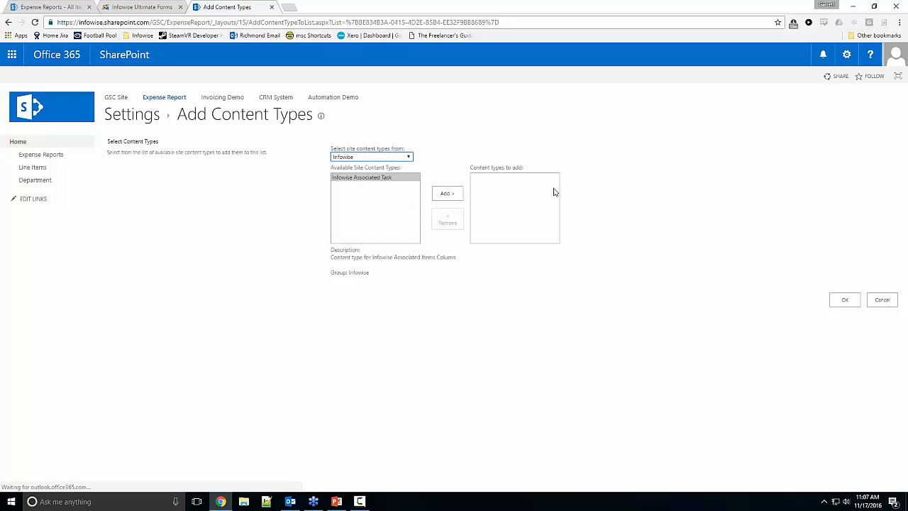
{"action": "left_click", "coordinate": [882, 299]}
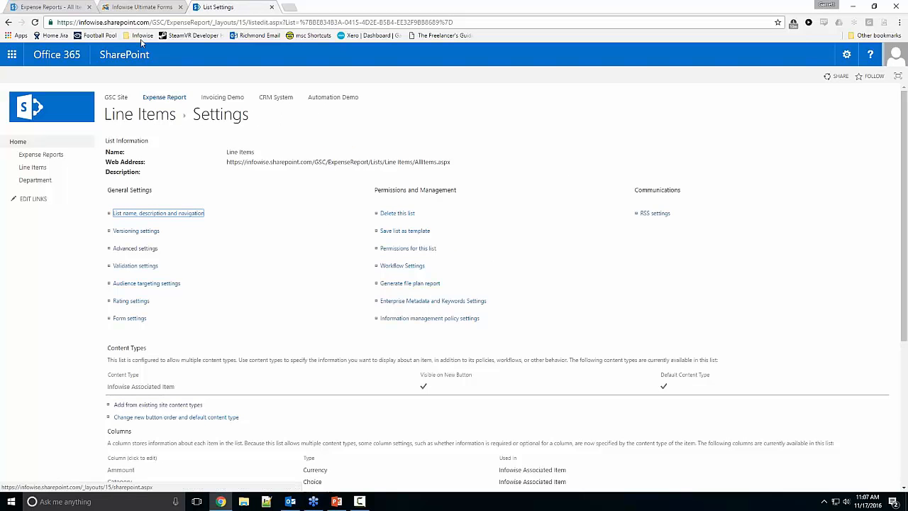
Step: Return to the Associated items settings, enable data entry using a grid, and create the Line Items column
{"action": "left_click", "coordinate": [142, 7]}
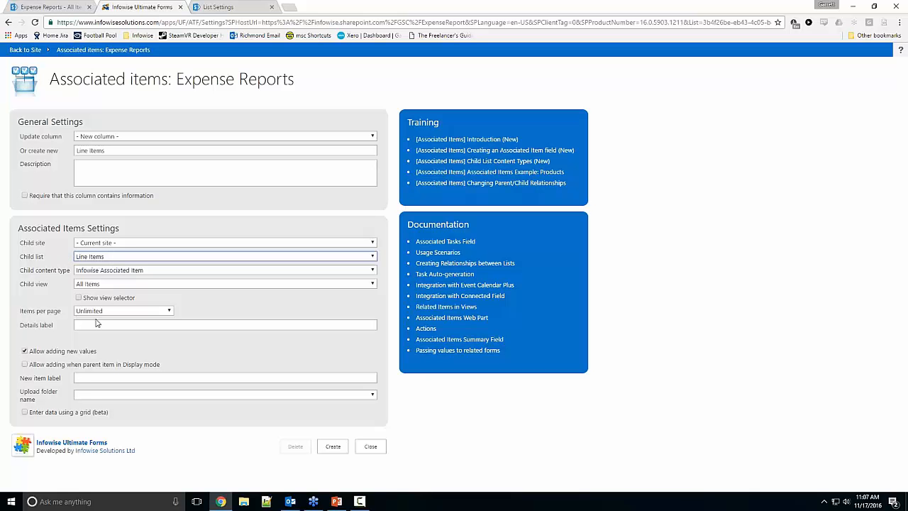
{"action": "left_click", "coordinate": [65, 414]}
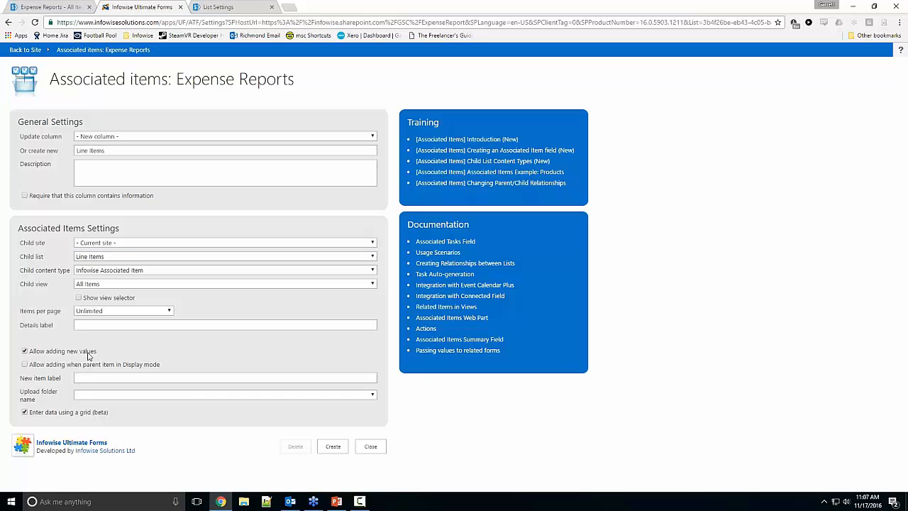
{"action": "left_click", "coordinate": [327, 445]}
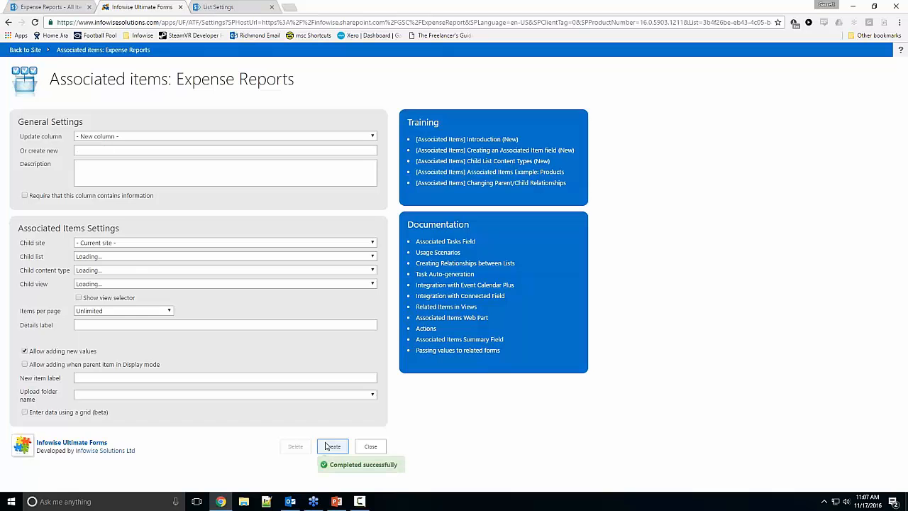
Step: Examine the Line Items entry grid in a new Expense Reports item form, and close the Associated items settings
{"action": "left_click", "coordinate": [77, 8]}
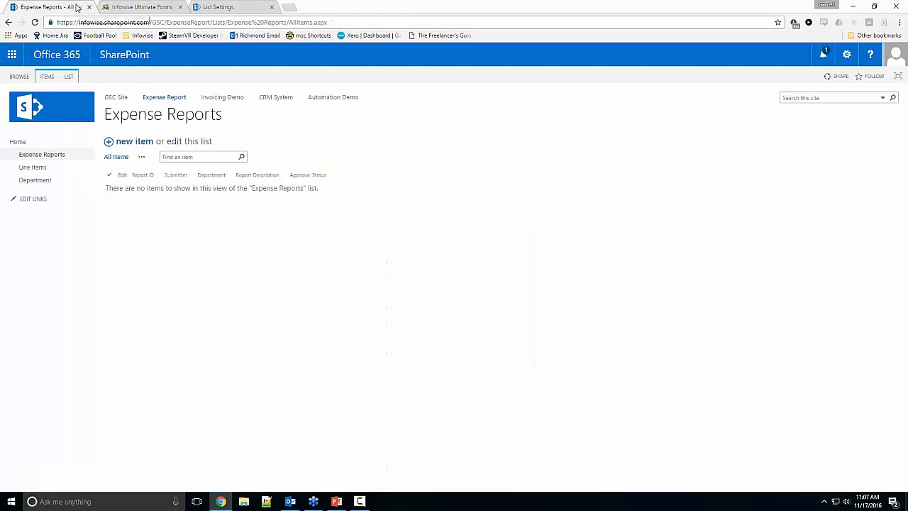
{"action": "left_click", "coordinate": [113, 141]}
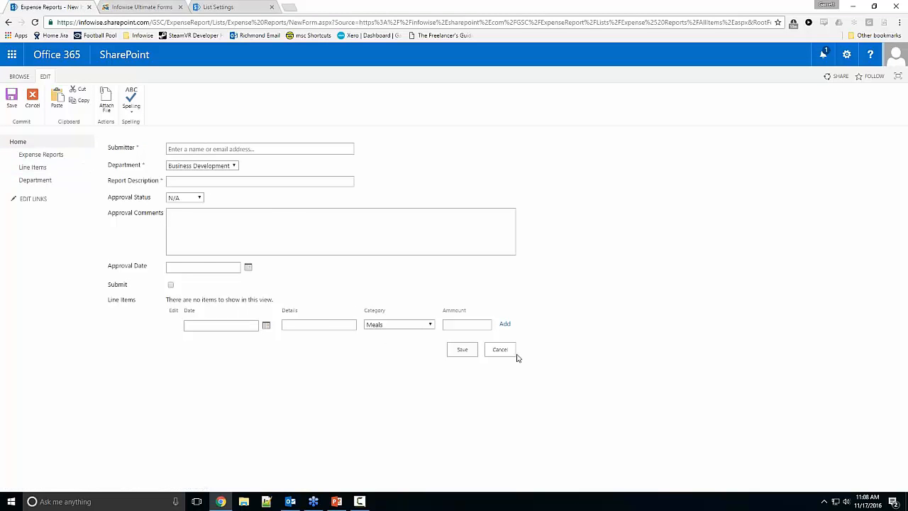
{"action": "key", "text": "ctrl+Tab"}
{"action": "left_click", "coordinate": [370, 446]}
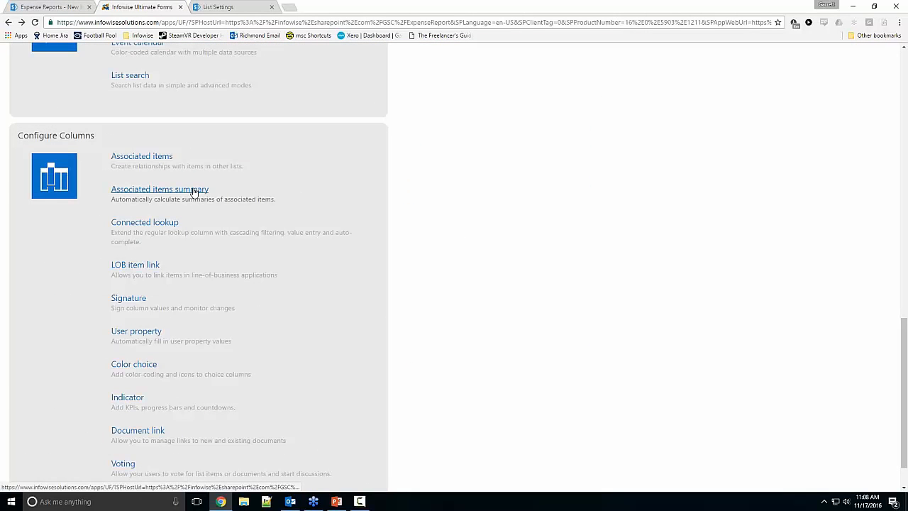
Step: Create an associated items summary column named Sum Total that uses the Sum operator on the Line Items Ammount values
{"action": "key", "text": "ctrl+shift+Tab"}
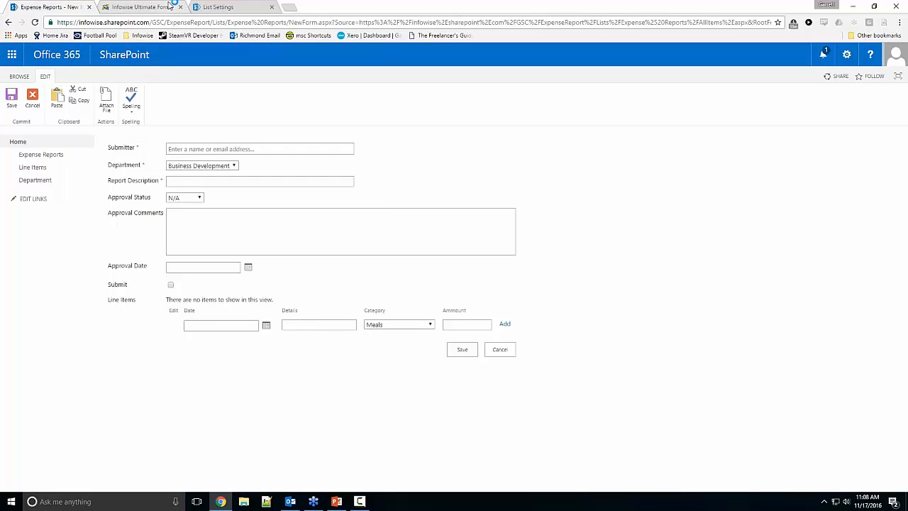
{"action": "key", "text": "ctrl+Tab"}
{"action": "left_click", "coordinate": [122, 149]}
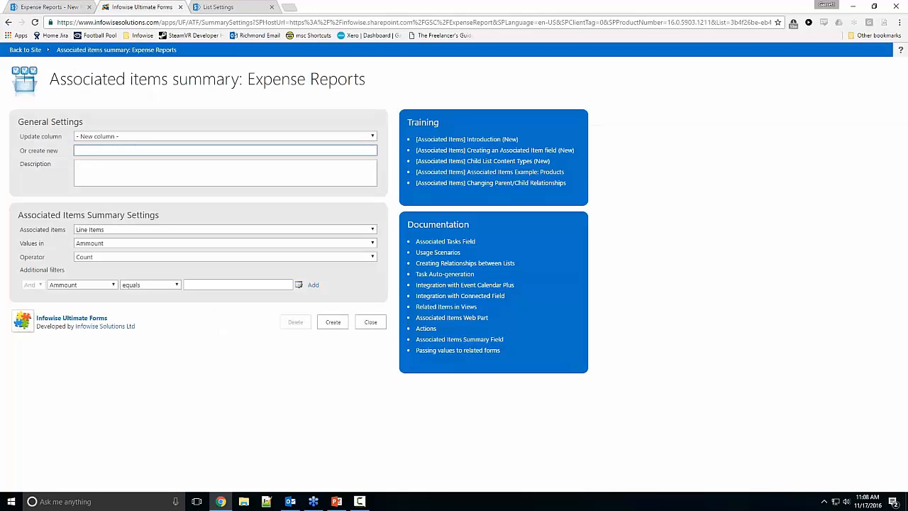
{"action": "type", "text": "Sum Total"}
{"action": "left_click", "coordinate": [99, 229]}
{"action": "left_click", "coordinate": [101, 236]}
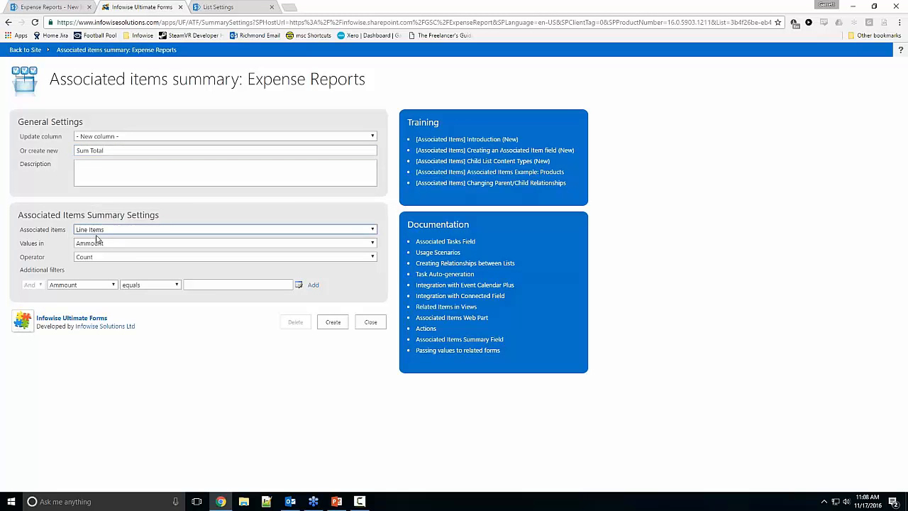
{"action": "left_click", "coordinate": [83, 246]}
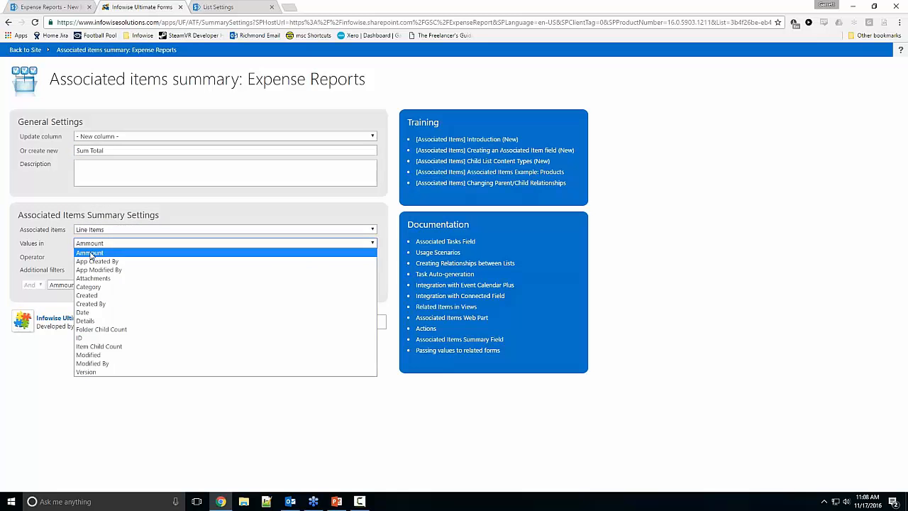
{"action": "left_click", "coordinate": [90, 257]}
{"action": "left_click", "coordinate": [90, 257]}
{"action": "left_click", "coordinate": [90, 274]}
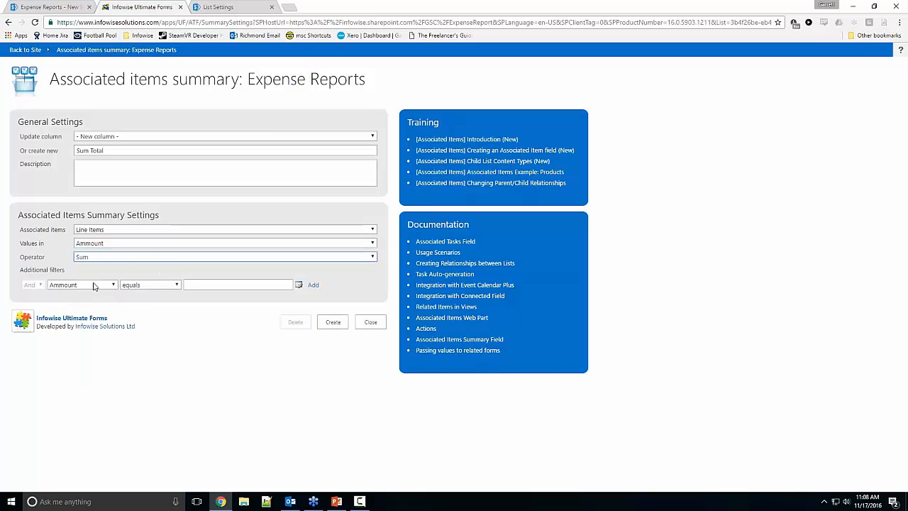
{"action": "left_click", "coordinate": [333, 322]}
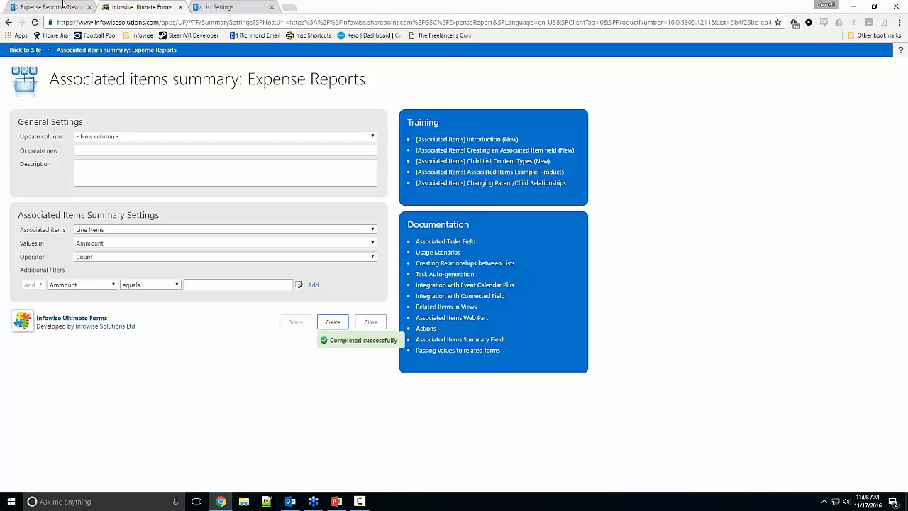
Step: Reload the new expense report form to check for the Sum Total field, and close the Associated items summary settings
{"action": "left_click", "coordinate": [64, 4]}
{"action": "left_click", "coordinate": [35, 22]}
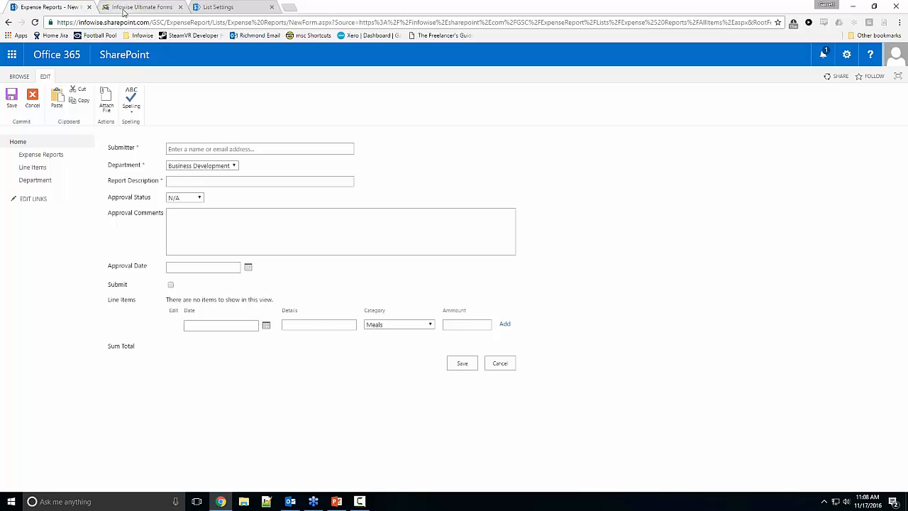
{"action": "left_click", "coordinate": [123, 8]}
{"action": "left_click", "coordinate": [376, 325]}
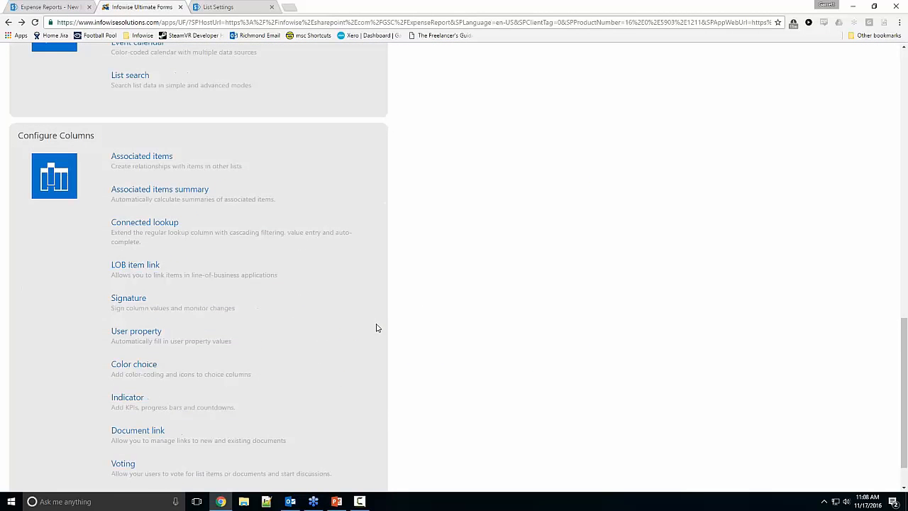
Step: Examine the Approval Status, Approval Comments and Approval Date fields on the new expense report form, and return to the Ultimate Forms options
{"action": "scroll", "coordinate": [379, 317], "scroll_direction": "up", "scroll_amount": 7}
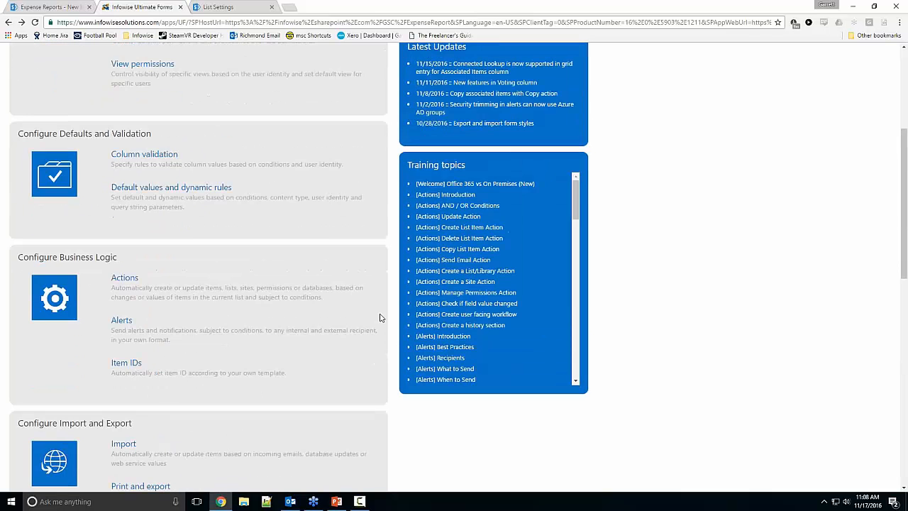
{"action": "left_click", "coordinate": [74, 7]}
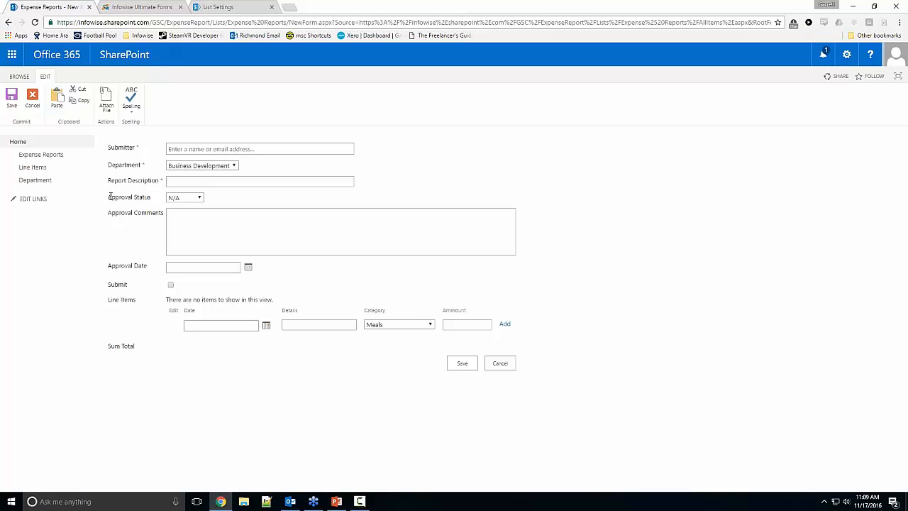
{"action": "left_click_drag", "start_coordinate": [108, 196], "coordinate": [246, 267]}
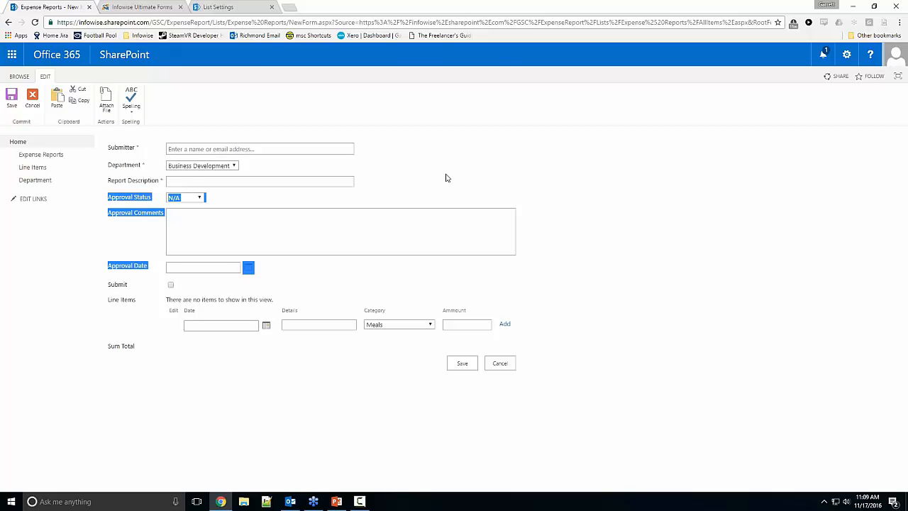
{"action": "left_click", "coordinate": [169, 6]}
{"action": "scroll", "coordinate": [205, 178], "scroll_direction": "up", "scroll_amount": 5}
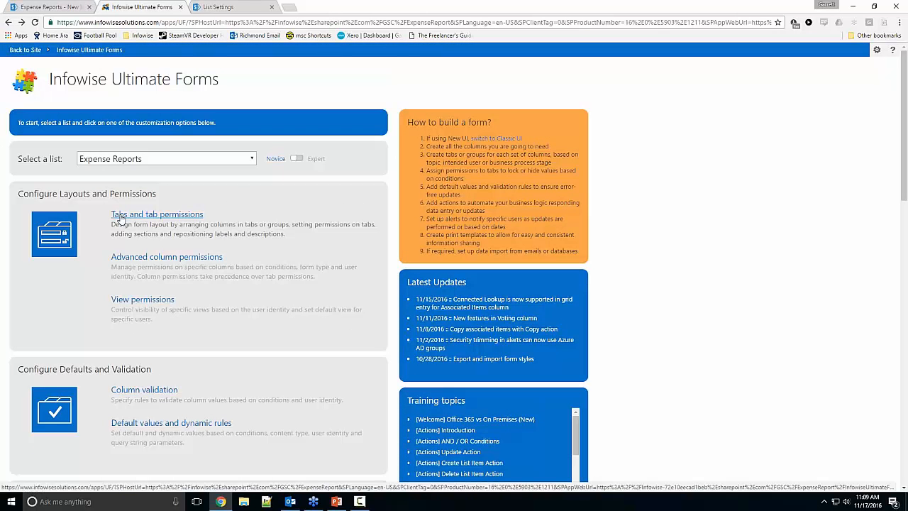
Step: Open the Expense Reports tabs and tab permissions page and add a tab named Details
{"action": "left_click", "coordinate": [120, 215]}
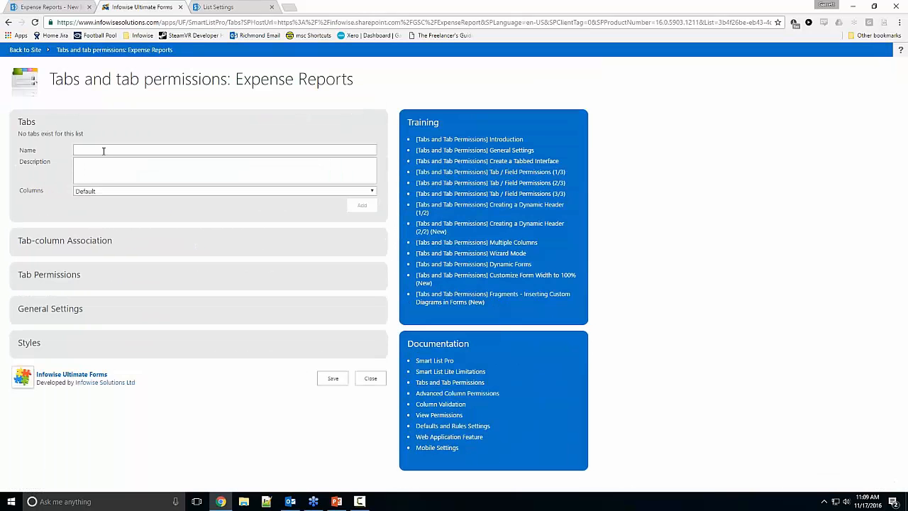
{"action": "left_click", "coordinate": [104, 151]}
{"action": "type", "text": "Details"}
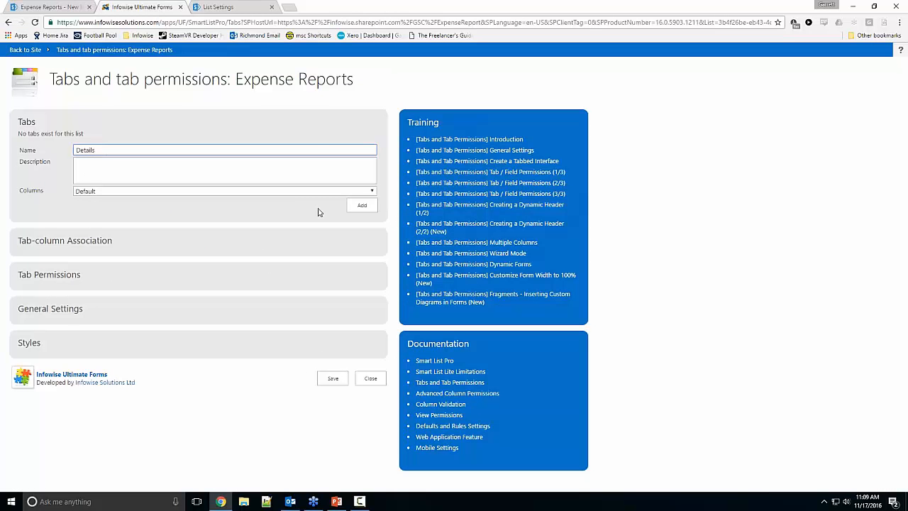
{"action": "left_click", "coordinate": [361, 205]}
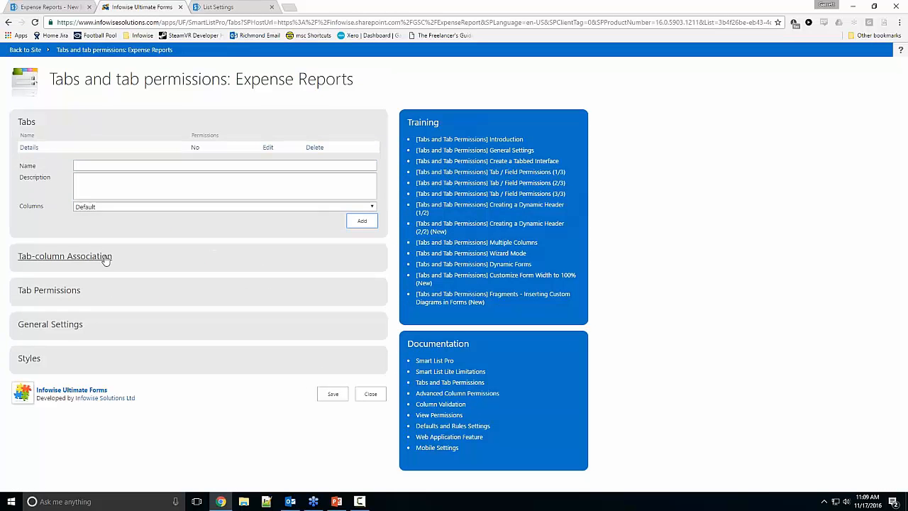
Step: Assign the Submitter, Report Description, Department, Line Items, Sum Total and Submit columns, in that order, to the Details tab
{"action": "left_click", "coordinate": [63, 256]}
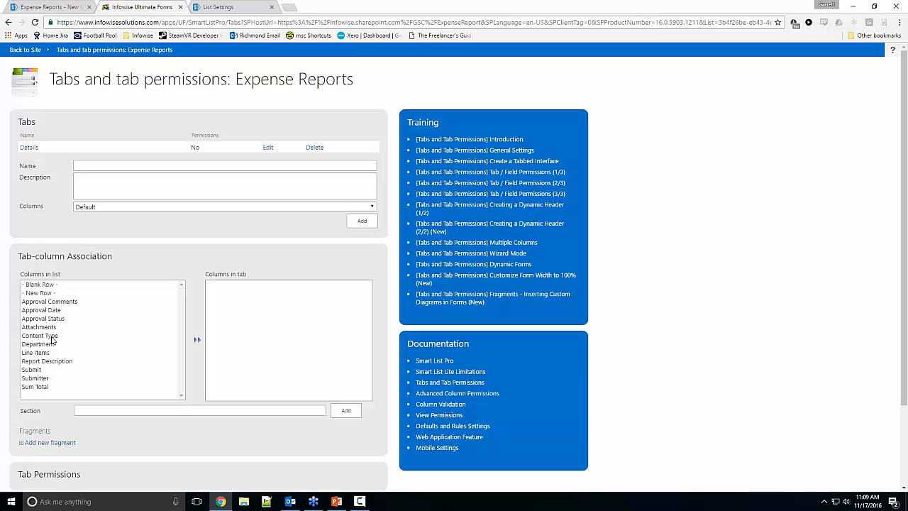
{"action": "double_click", "coordinate": [35, 377]}
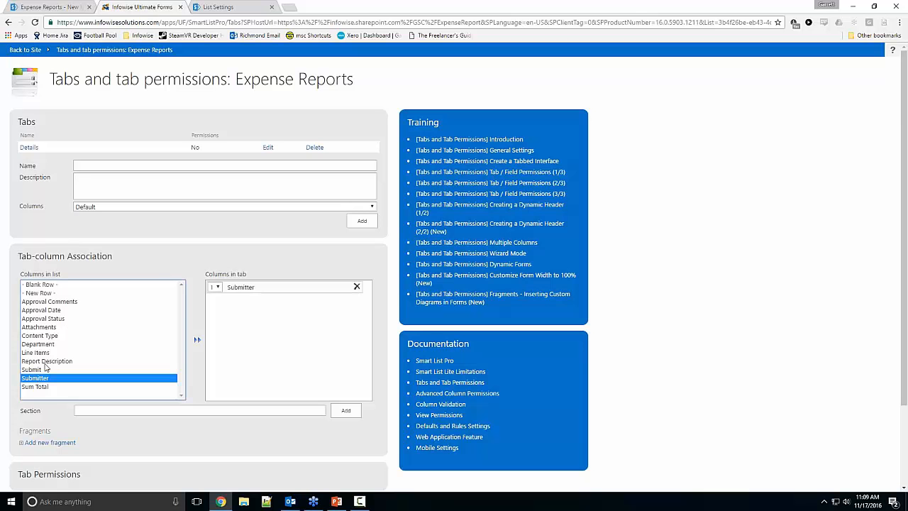
{"action": "double_click", "coordinate": [47, 361]}
{"action": "double_click", "coordinate": [49, 344]}
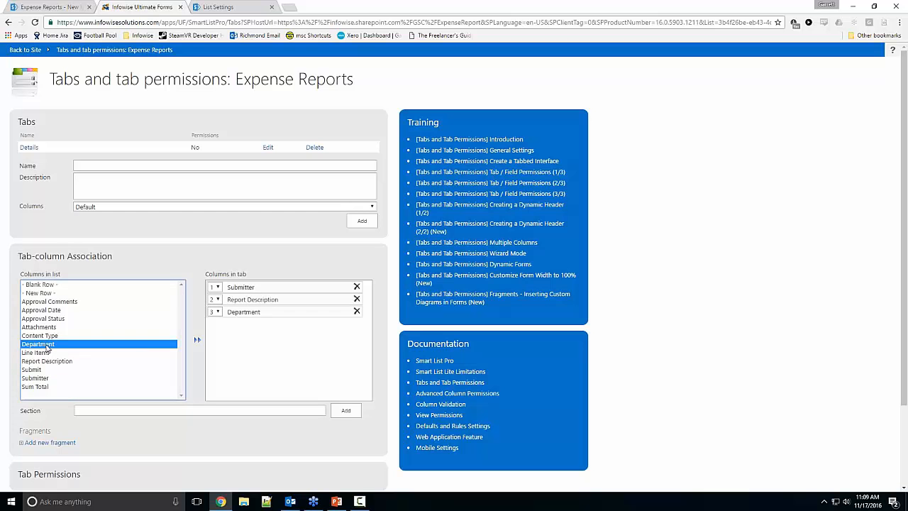
{"action": "double_click", "coordinate": [44, 353]}
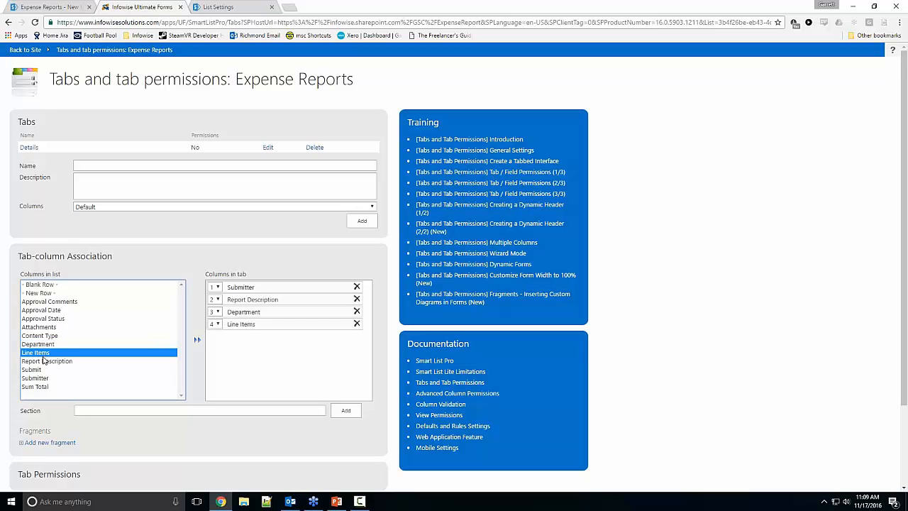
{"action": "double_click", "coordinate": [43, 386]}
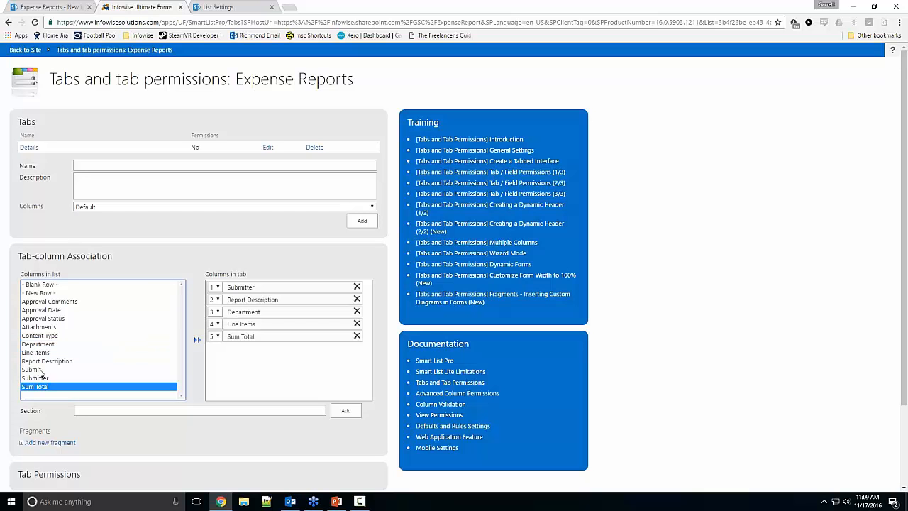
{"action": "double_click", "coordinate": [41, 369]}
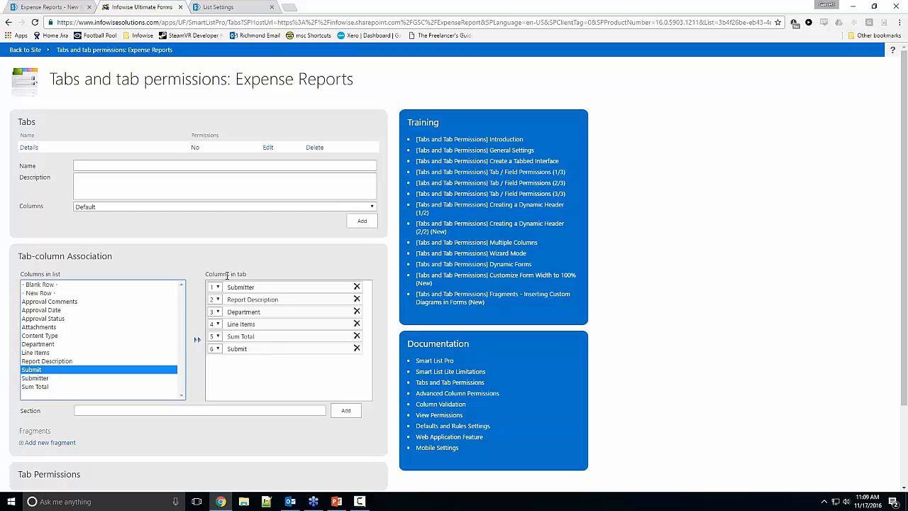
Step: Add a second form tab named Approval
{"action": "left_click", "coordinate": [174, 166]}
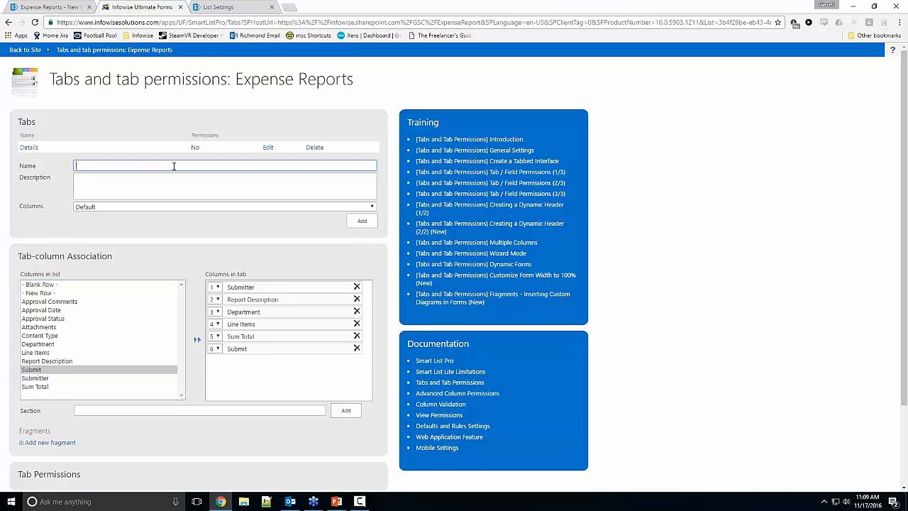
{"action": "type", "text": "Appro"}
{"action": "key", "text": "BackSpace"}
{"action": "key", "text": "BackSpace"}
{"action": "key", "text": "BackSpace"}
{"action": "type", "text": "ova"}
{"action": "left_click", "coordinate": [361, 220]}
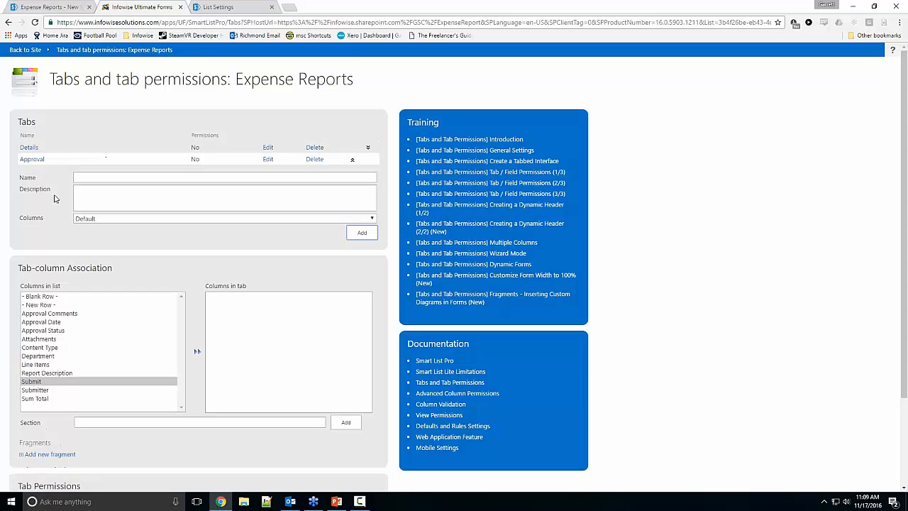
Step: Assign the Approval Comments, Approval Date and Approval Status columns to the Approval tab and save the tab settings
{"action": "double_click", "coordinate": [63, 315]}
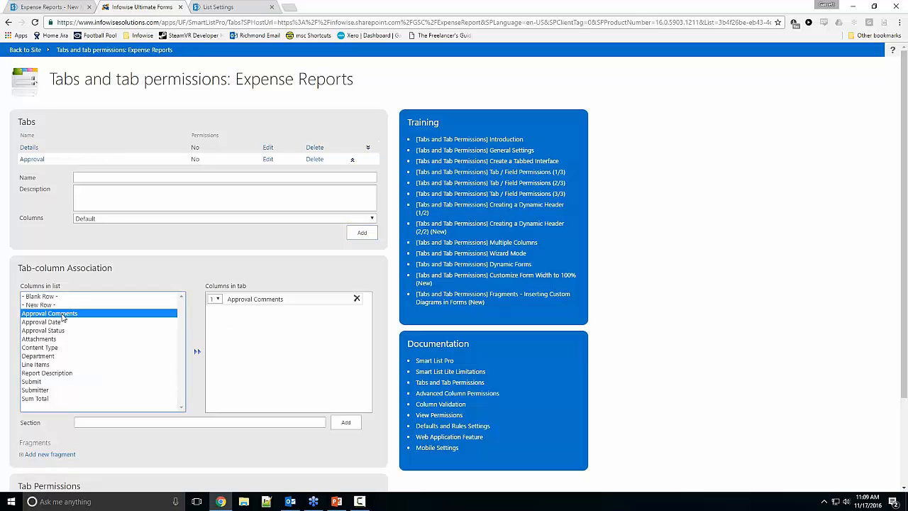
{"action": "left_click", "coordinate": [59, 323]}
{"action": "double_click", "coordinate": [58, 324]}
{"action": "double_click", "coordinate": [58, 330]}
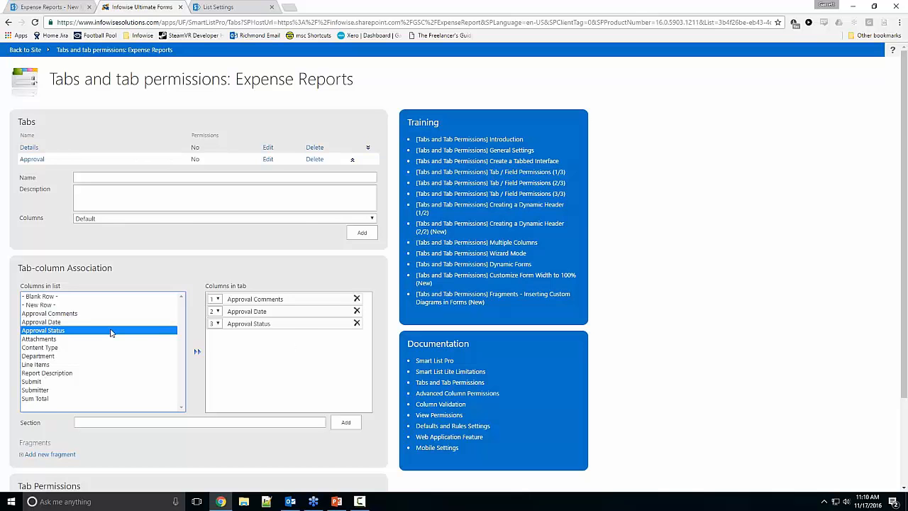
{"action": "scroll", "coordinate": [244, 360], "scroll_direction": "down", "scroll_amount": 3}
{"action": "left_click", "coordinate": [328, 478]}
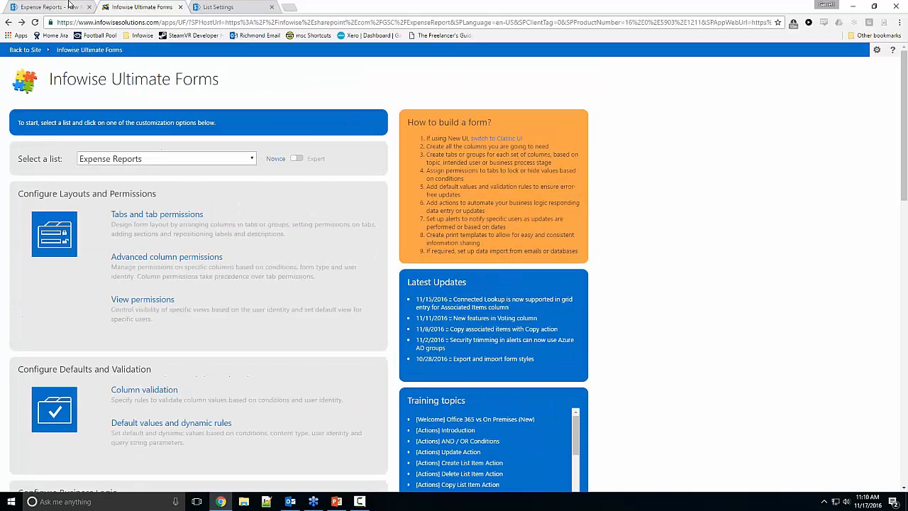
Step: Reload the new expense report form and check the fields on its Approval and Details tabs
{"action": "left_click", "coordinate": [70, 7]}
{"action": "left_click", "coordinate": [35, 22]}
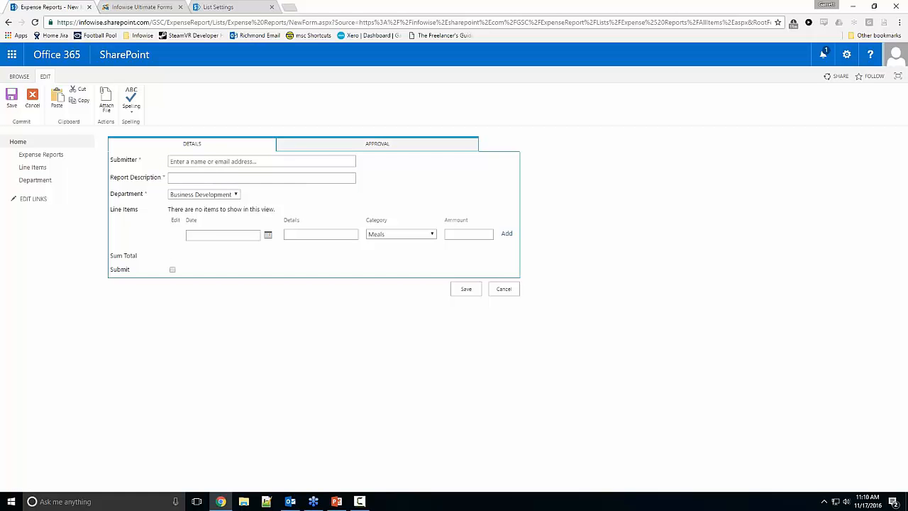
{"action": "left_click", "coordinate": [289, 145]}
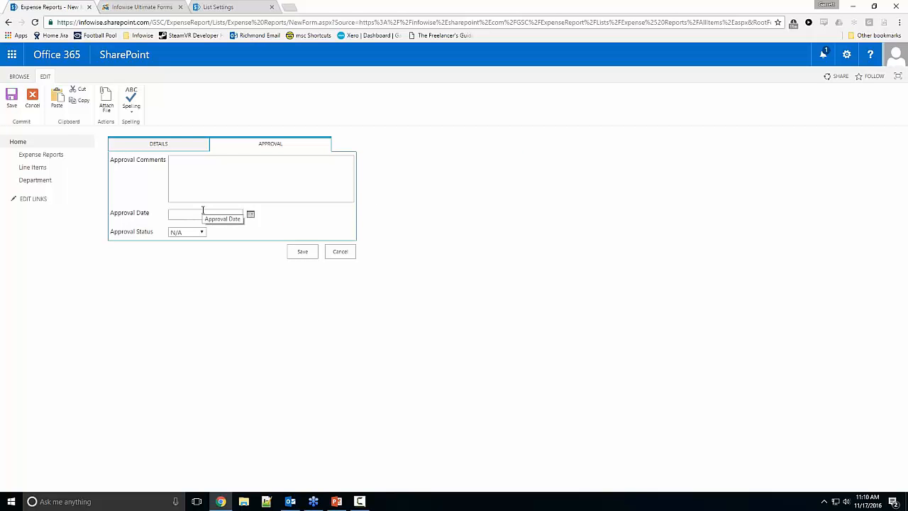
{"action": "left_click", "coordinate": [158, 144]}
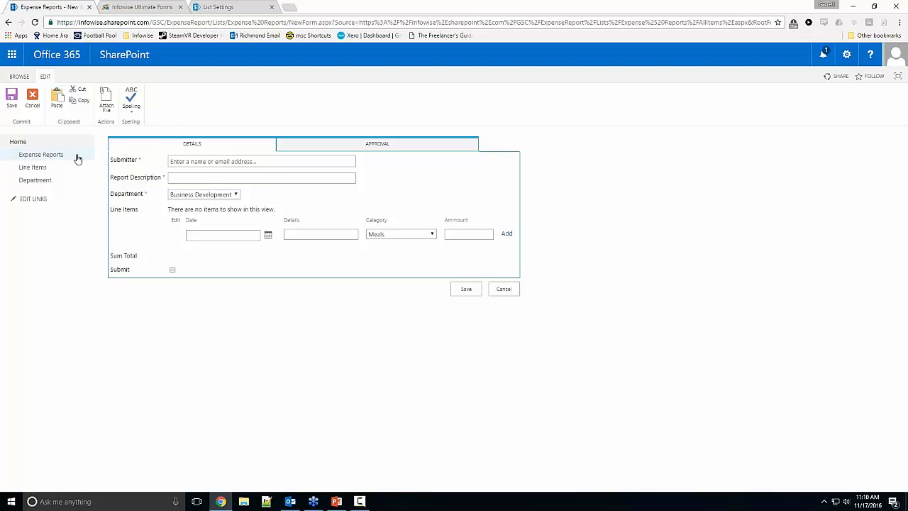
Step: View the Expense Reports list with its columns and list tools, and return to the Ultimate Forms options
{"action": "left_click", "coordinate": [40, 154]}
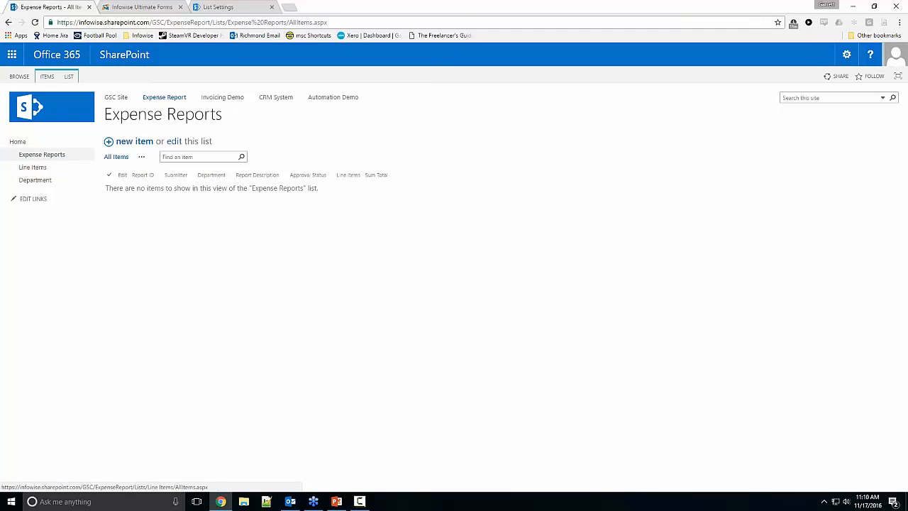
{"action": "left_click", "coordinate": [70, 76]}
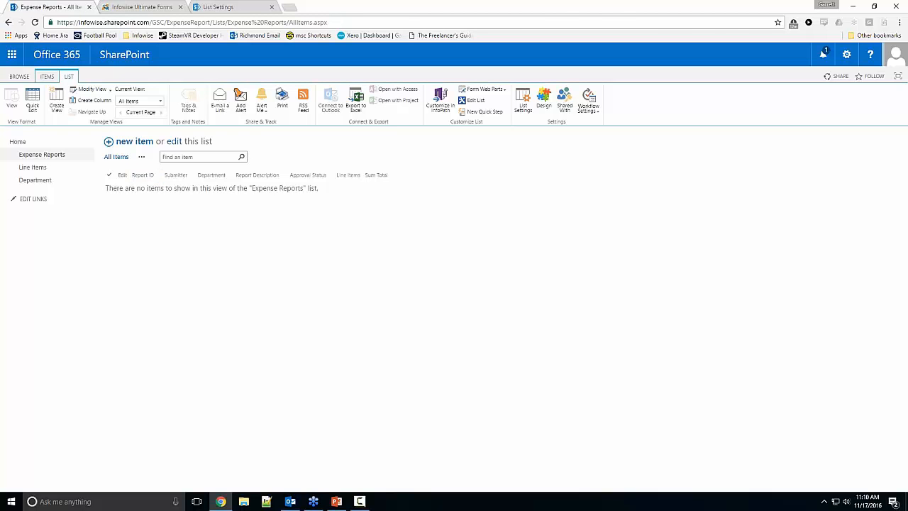
{"action": "left_click", "coordinate": [142, 7]}
{"action": "left_click", "coordinate": [51, 7]}
{"action": "left_click", "coordinate": [139, 5]}
Step: Open the Item IDs settings for Expense Reports and choose Report ID as the rule's column
{"action": "scroll", "coordinate": [199, 255], "scroll_direction": "down", "scroll_amount": 3}
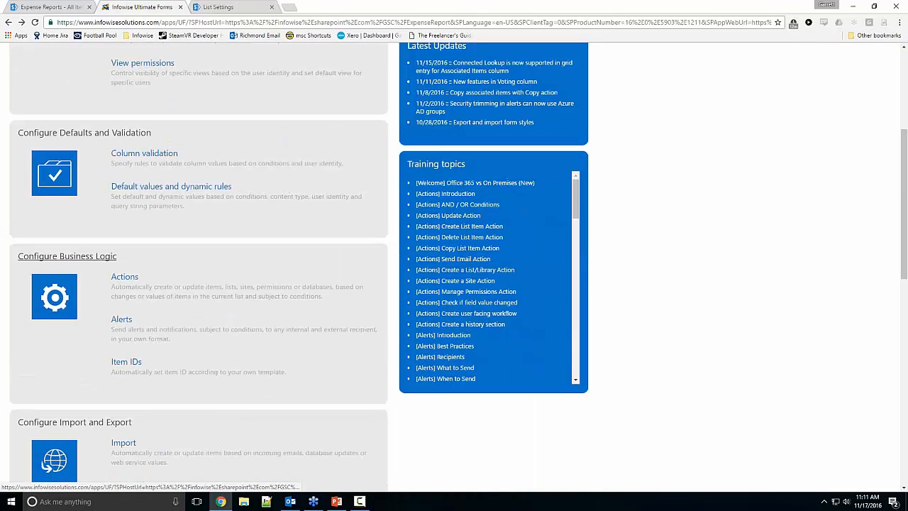
{"action": "left_click", "coordinate": [126, 361]}
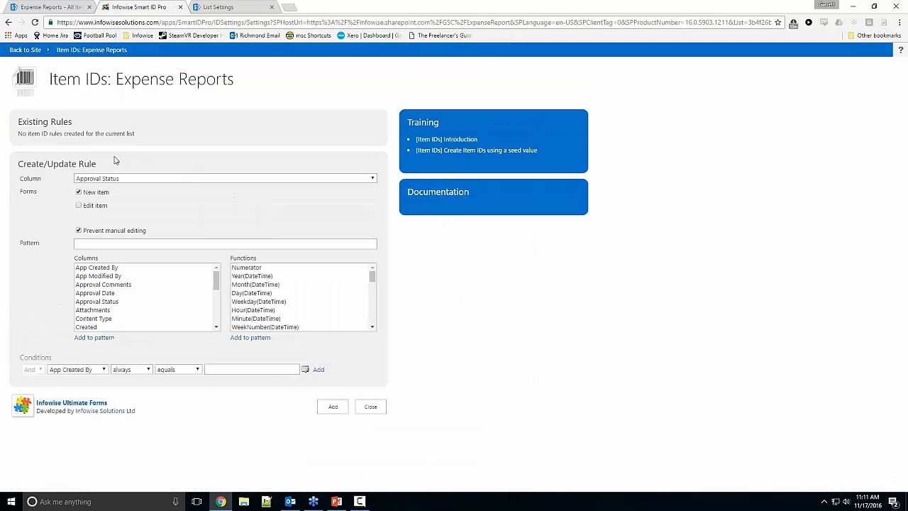
{"action": "left_click", "coordinate": [128, 178]}
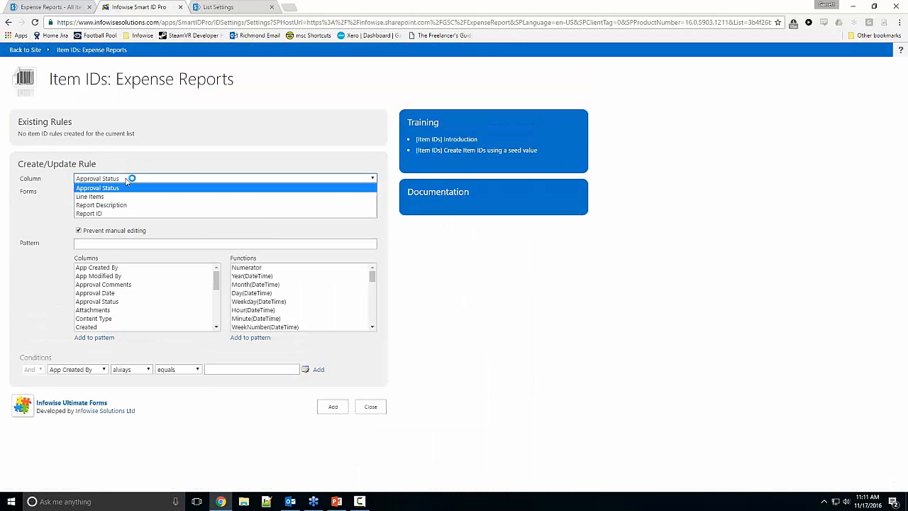
{"action": "left_click", "coordinate": [106, 215]}
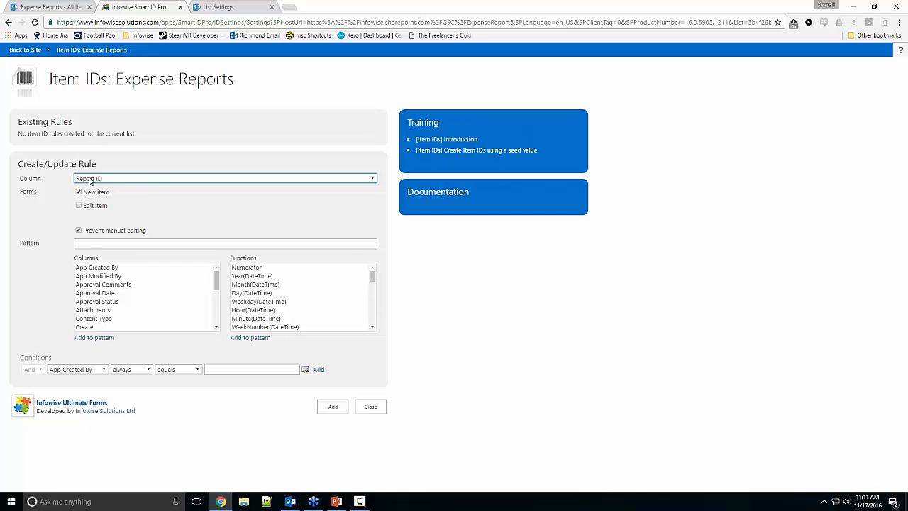
Step: Build the ID pattern ER.[#|1000] with the Numerator function and add the rule for new items
{"action": "left_click", "coordinate": [96, 243]}
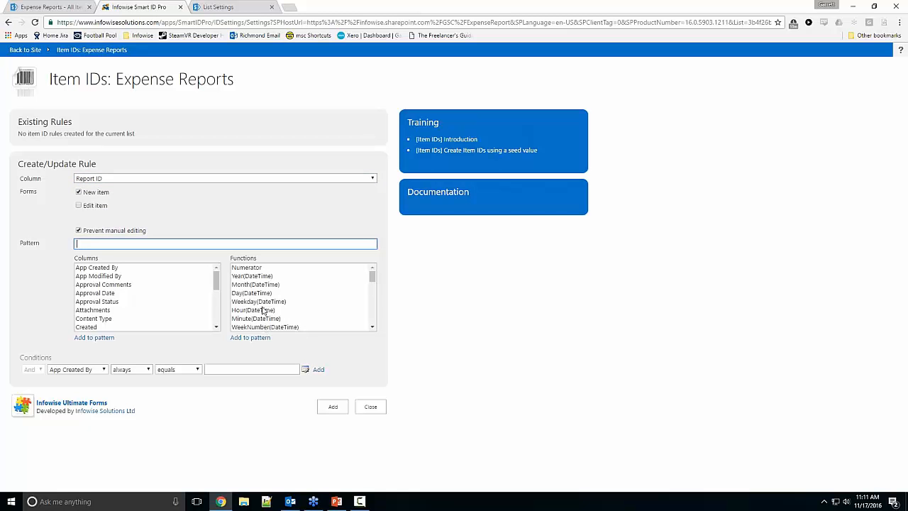
{"action": "scroll", "coordinate": [263, 312], "scroll_direction": "down", "scroll_amount": 3}
{"action": "scroll", "coordinate": [259, 295], "scroll_direction": "up", "scroll_amount": 3}
{"action": "double_click", "coordinate": [261, 270]}
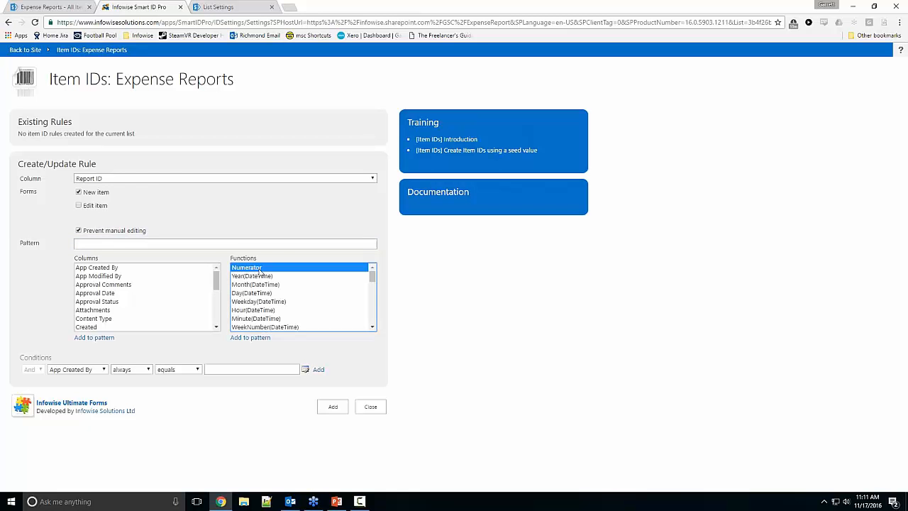
{"action": "left_click", "coordinate": [81, 243]}
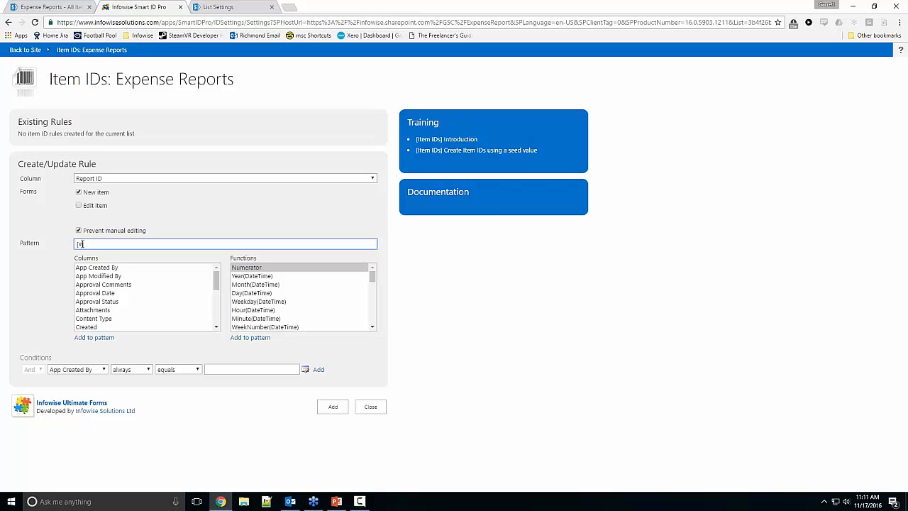
{"action": "type", "text": "ER.[#|1000"}
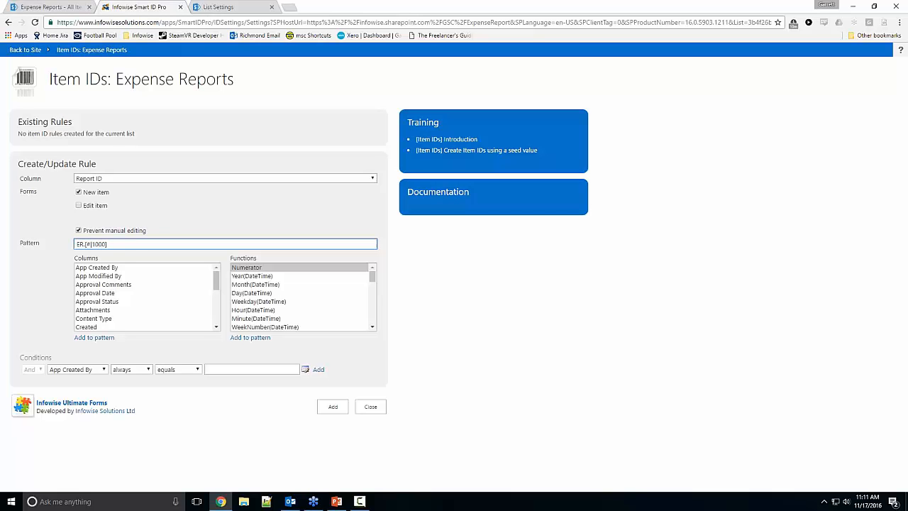
{"action": "left_click", "coordinate": [169, 223]}
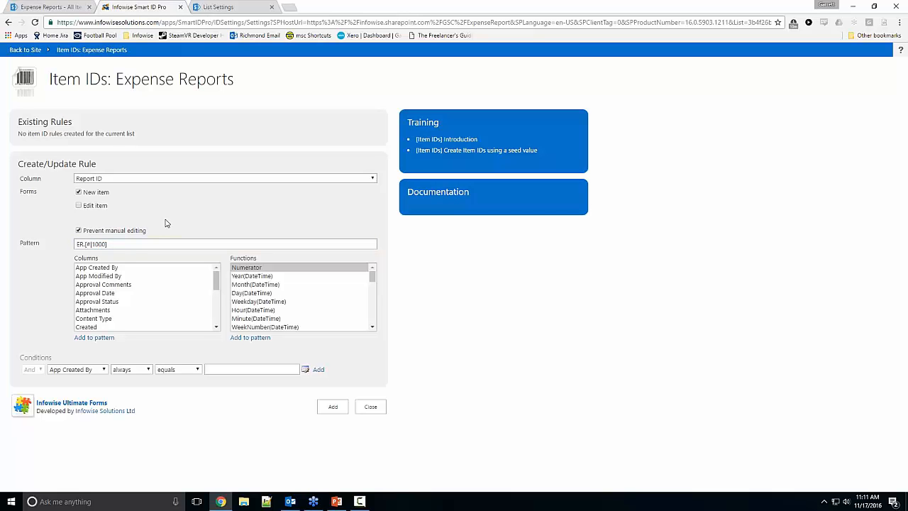
{"action": "left_click", "coordinate": [332, 408]}
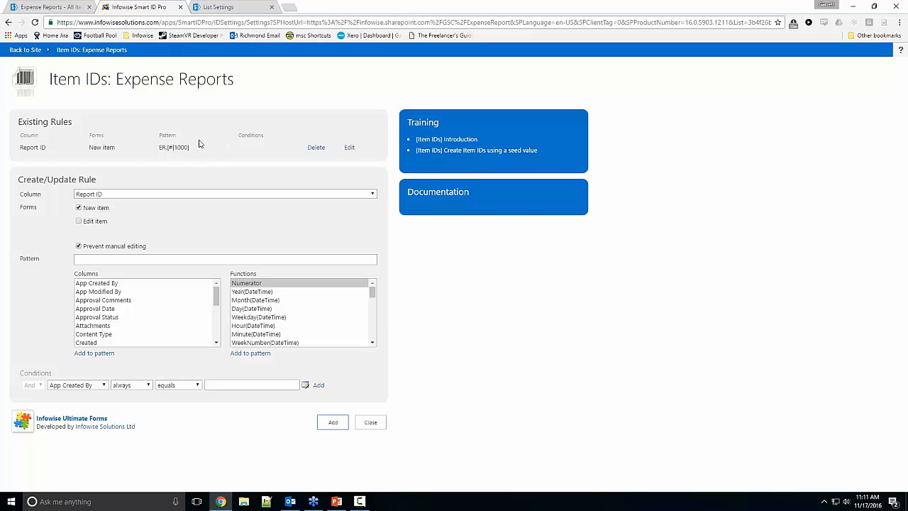
Step: Start a new expense report with the submitter's name, the description "Exmaple 1" and the Business Development department
{"action": "left_click", "coordinate": [70, 10]}
{"action": "left_click", "coordinate": [126, 141]}
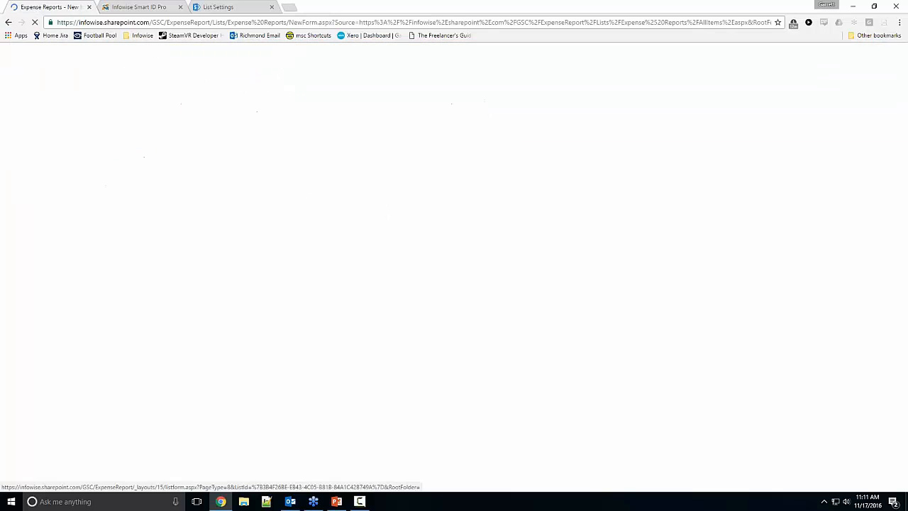
{"action": "type", "text": "garr"}
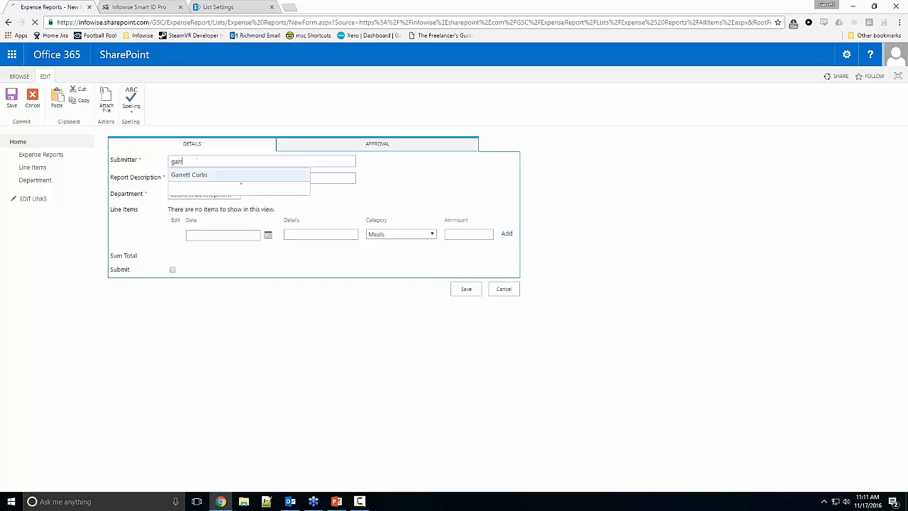
{"action": "left_click", "coordinate": [190, 177]}
{"action": "type", "text": "Exmaple 1"}
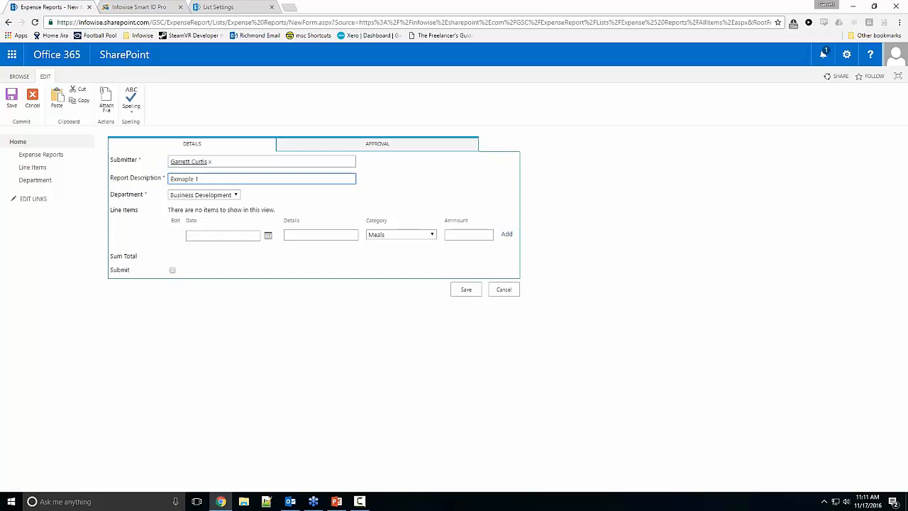
{"action": "left_click", "coordinate": [196, 195]}
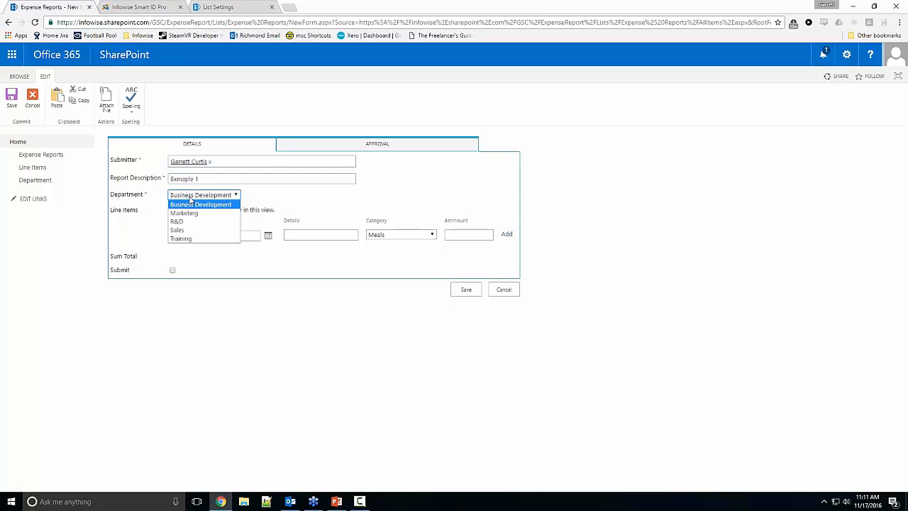
{"action": "left_click", "coordinate": [197, 201]}
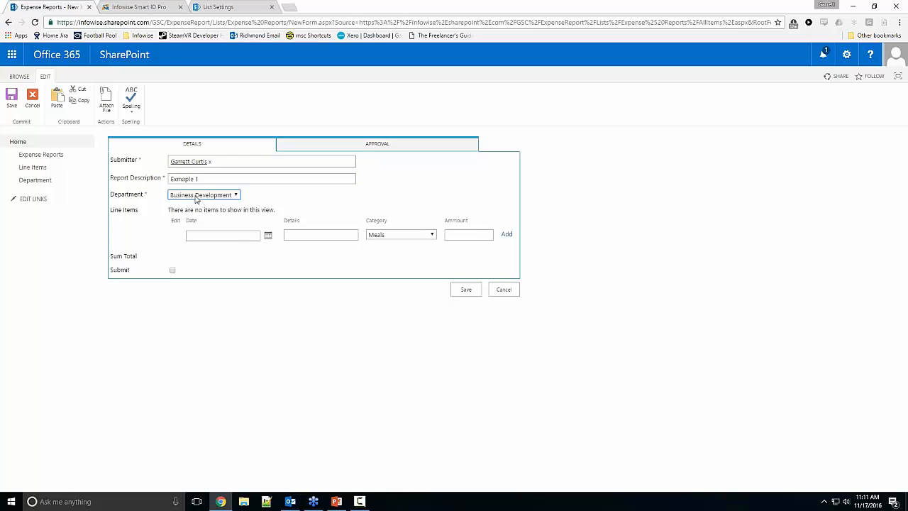
Step: Add a line item dated 11/15/2016 with details Lunch, category Meals and an amount of 10
{"action": "left_click", "coordinate": [211, 234]}
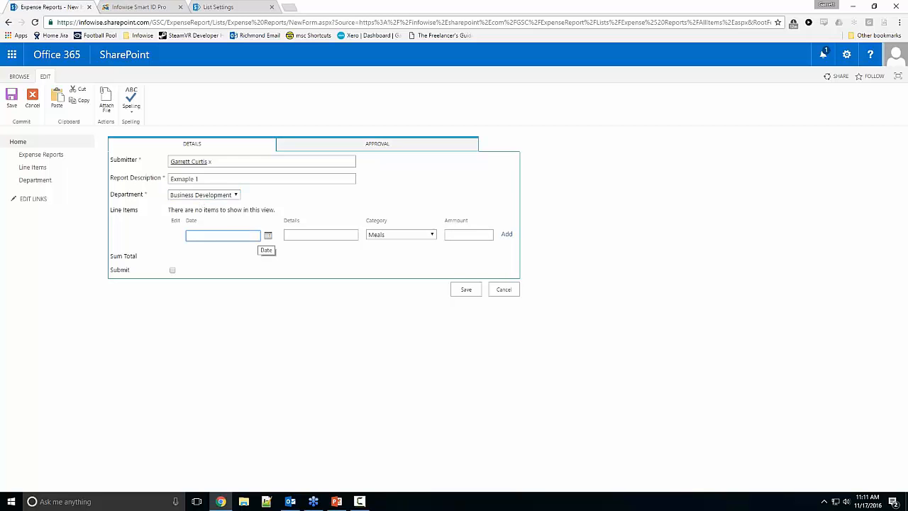
{"action": "left_click", "coordinate": [267, 237]}
{"action": "left_click", "coordinate": [212, 292]}
{"action": "key", "text": "Tab"}
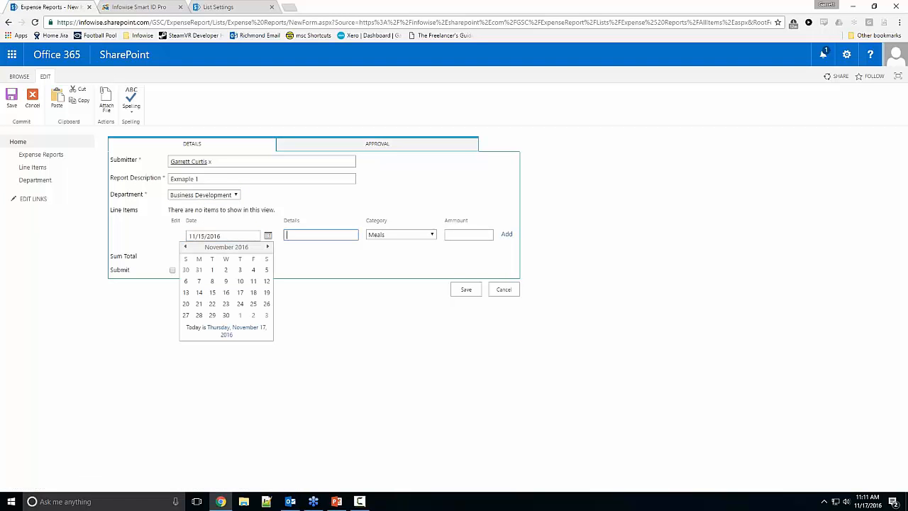
{"action": "type", "text": "Lunch"}
{"action": "left_click", "coordinate": [459, 235]}
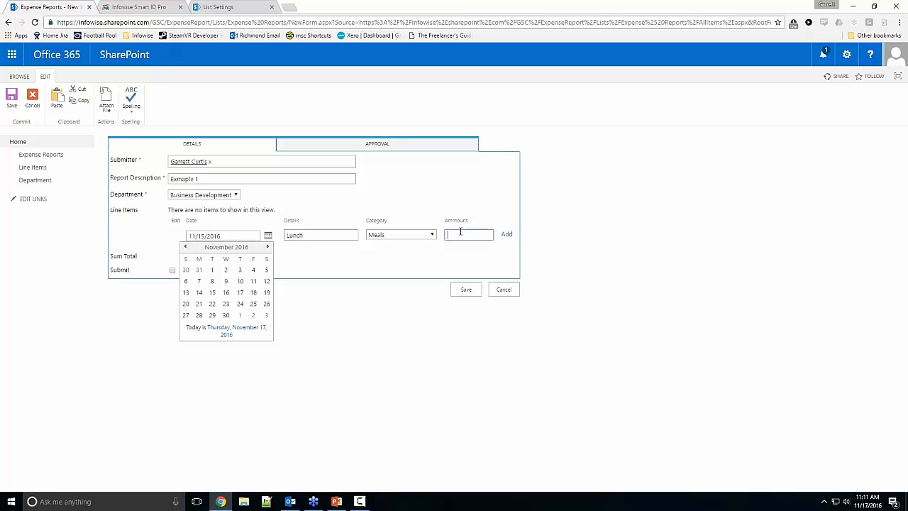
{"action": "type", "text": "10"}
{"action": "left_click", "coordinate": [506, 236]}
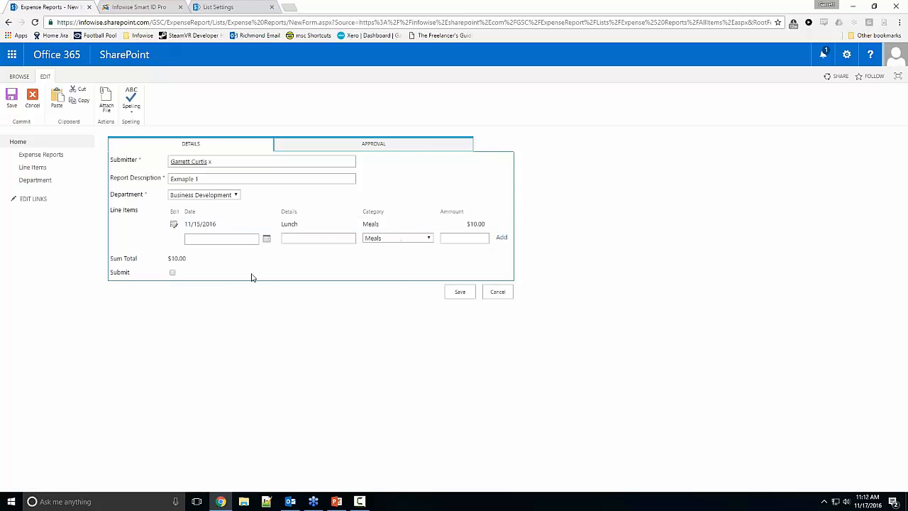
Step: Save the report and start another with the submitter's name, the description "Exmaple 2" and the R&D department
{"action": "left_click", "coordinate": [451, 293]}
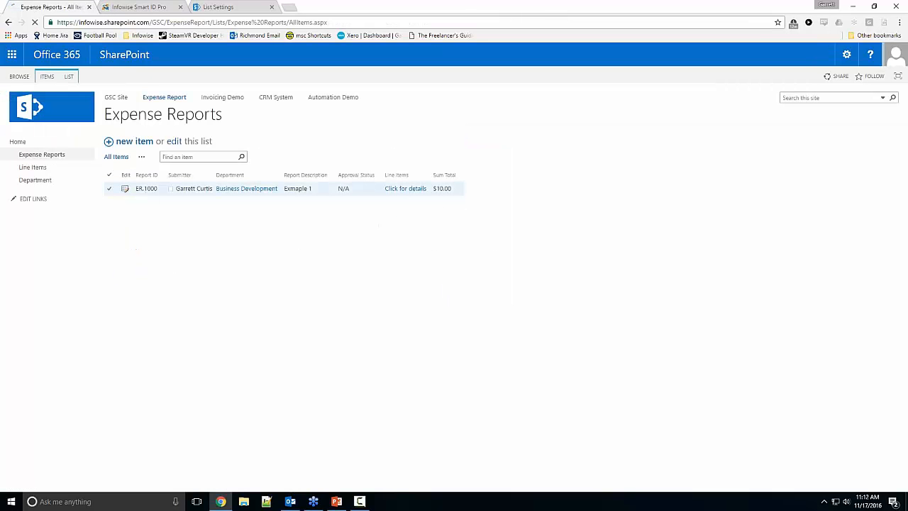
{"action": "left_click", "coordinate": [131, 142]}
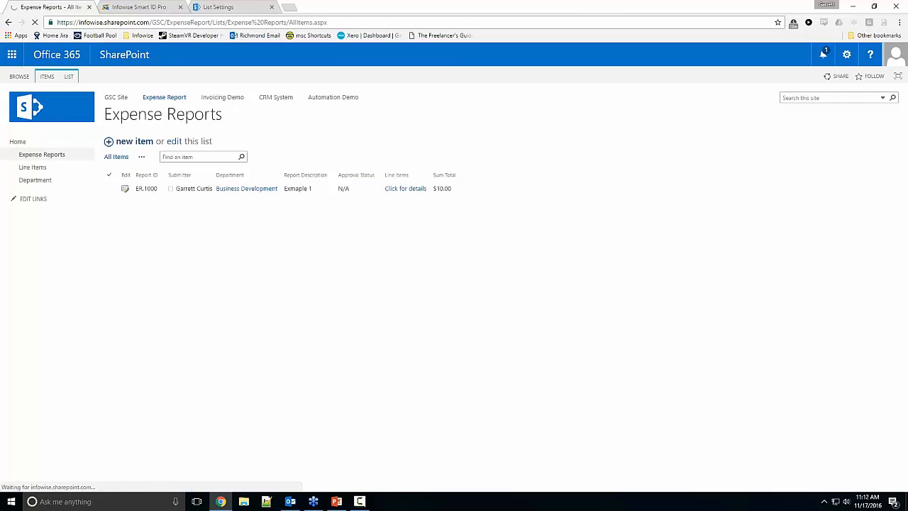
{"action": "type", "text": "garr"}
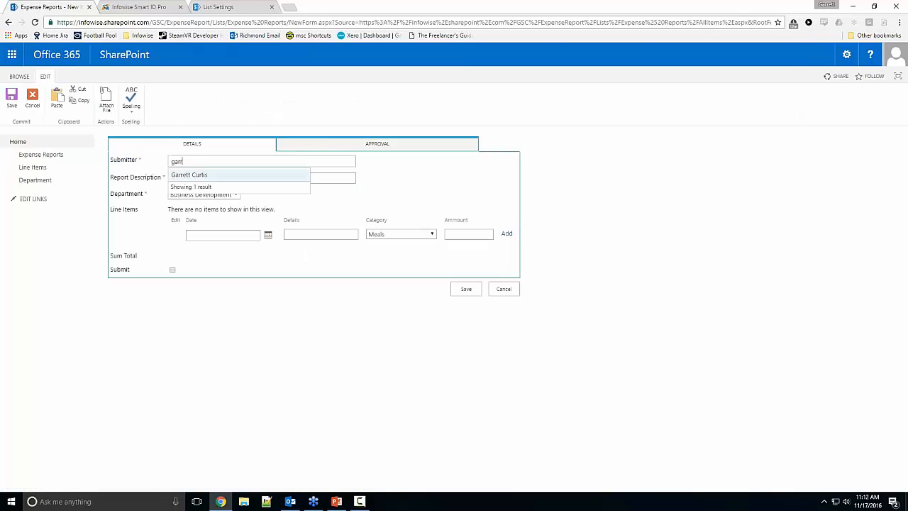
{"action": "left_click", "coordinate": [187, 177]}
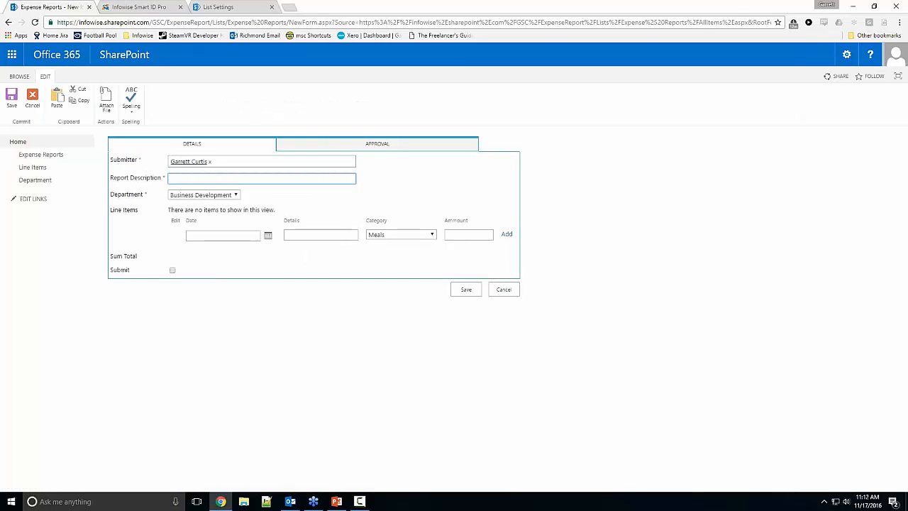
{"action": "type", "text": "Exmaple 2"}
{"action": "left_click", "coordinate": [200, 193]}
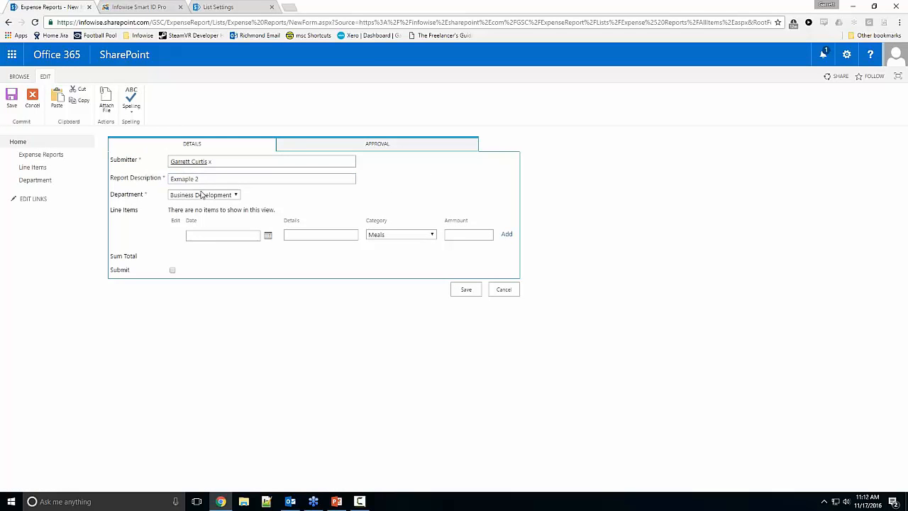
{"action": "left_click", "coordinate": [187, 222]}
Step: Set the new line item's date to 11/20/2016
{"action": "left_click", "coordinate": [211, 234]}
{"action": "type", "text": "11/"}
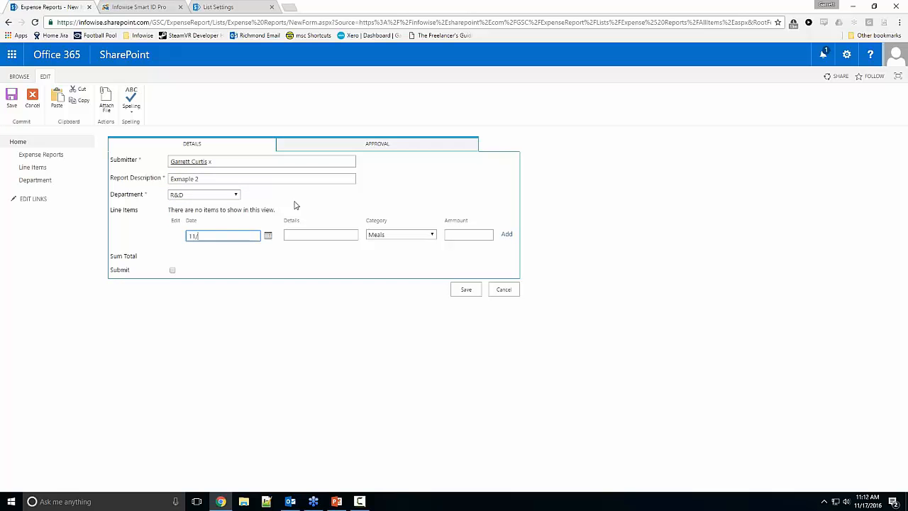
{"action": "type", "text": "120/216"}
{"action": "key", "text": "Tab"}
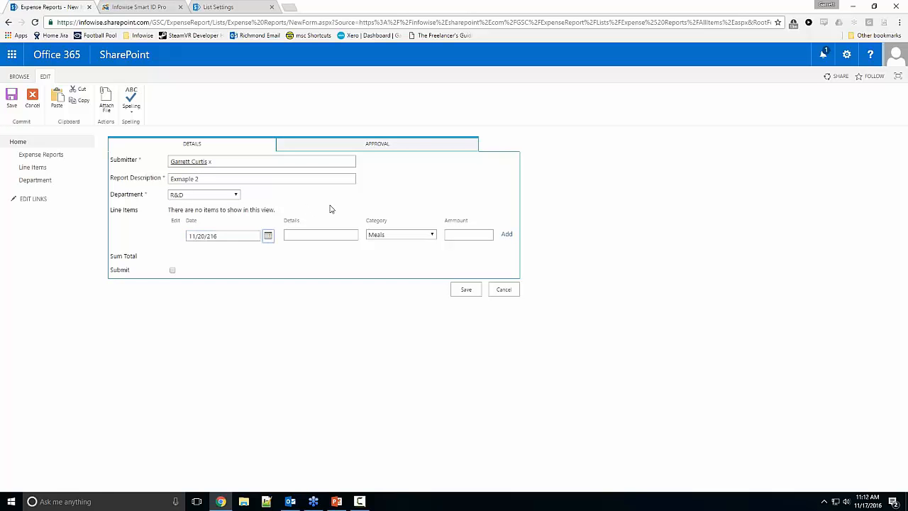
{"action": "left_click", "coordinate": [211, 237]}
{"action": "type", "text": "0"}
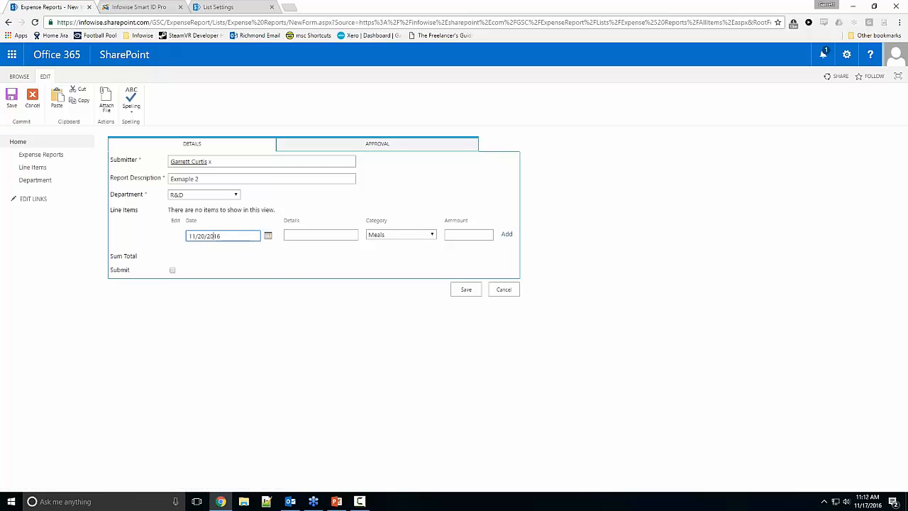
{"action": "key", "text": "Tab"}
{"action": "key", "text": "Tab"}
{"action": "key", "text": "shift+Tab"}
{"action": "key", "text": "Return"}
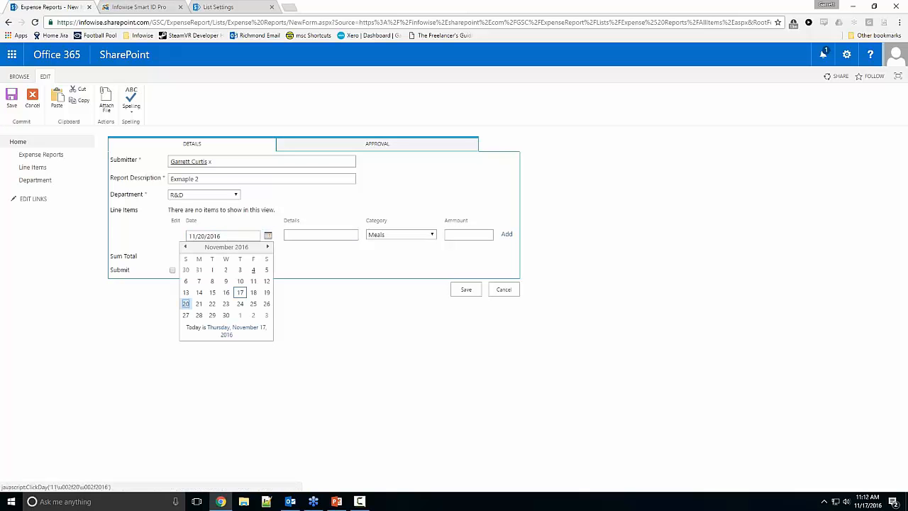
{"action": "left_click", "coordinate": [191, 302]}
Step: Give the line item the details Dinner and an amount of 20 and add it to the report
{"action": "key", "text": "Tab"}
{"action": "key", "text": "Tab"}
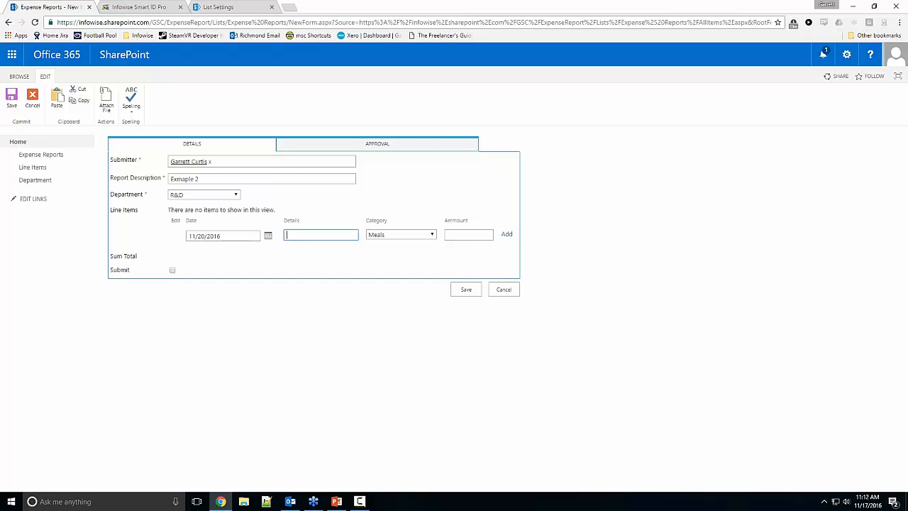
{"action": "type", "text": "Dinner"}
{"action": "left_click", "coordinate": [458, 236]}
{"action": "type", "text": "20"}
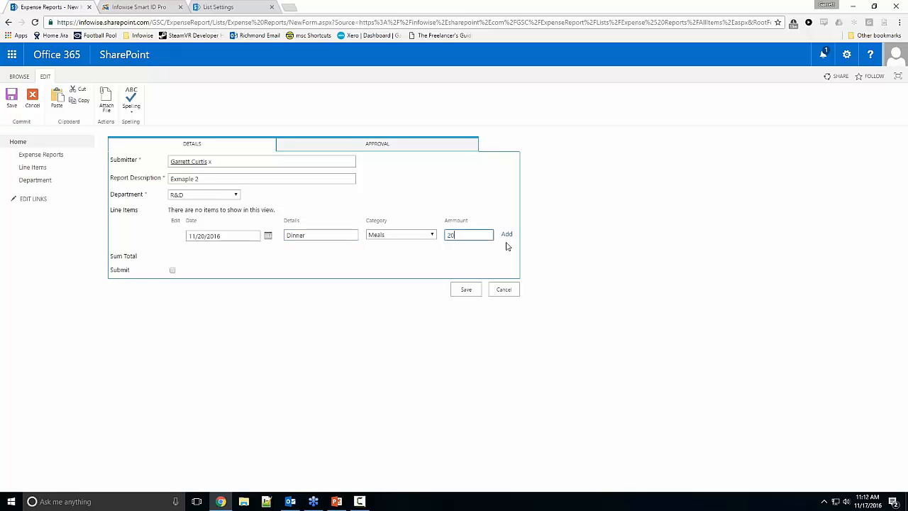
{"action": "left_click", "coordinate": [506, 235]}
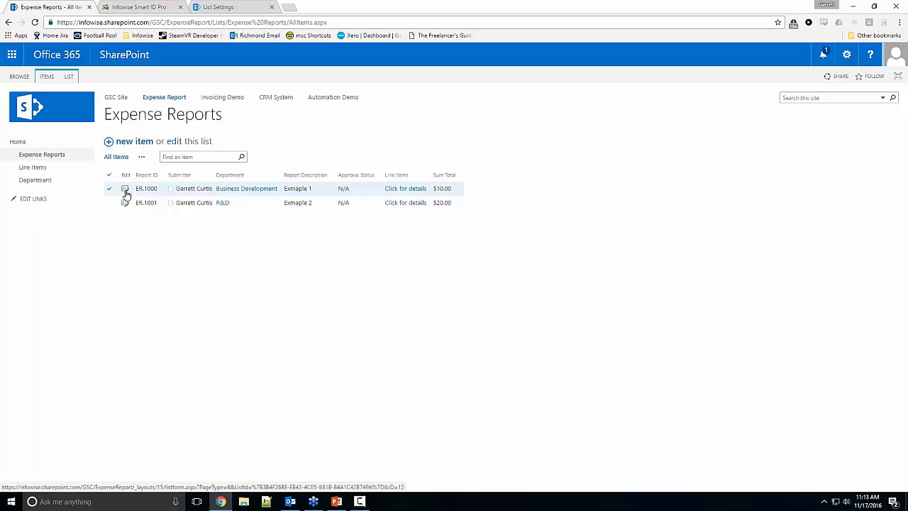
Step: Open the "Exmaple 1" report's edit form to review its fields and close it without saving
{"action": "left_click", "coordinate": [126, 192]}
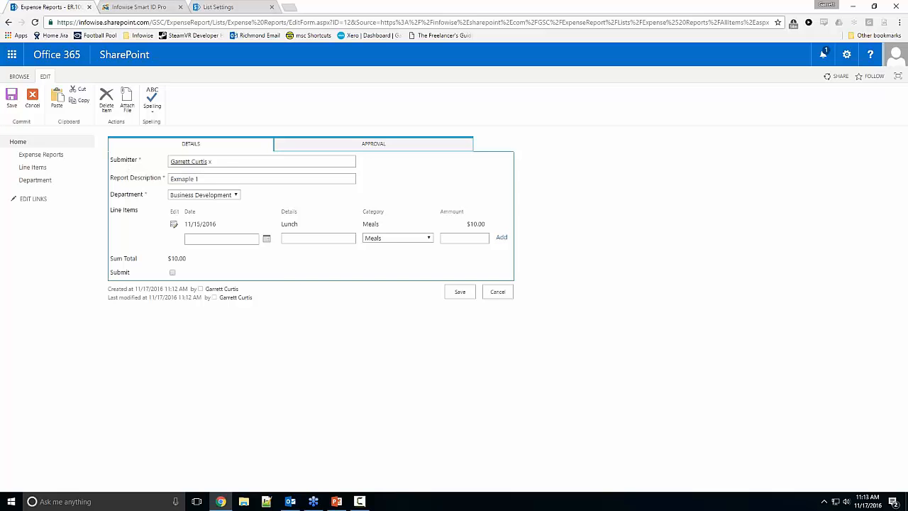
{"action": "left_click", "coordinate": [497, 291]}
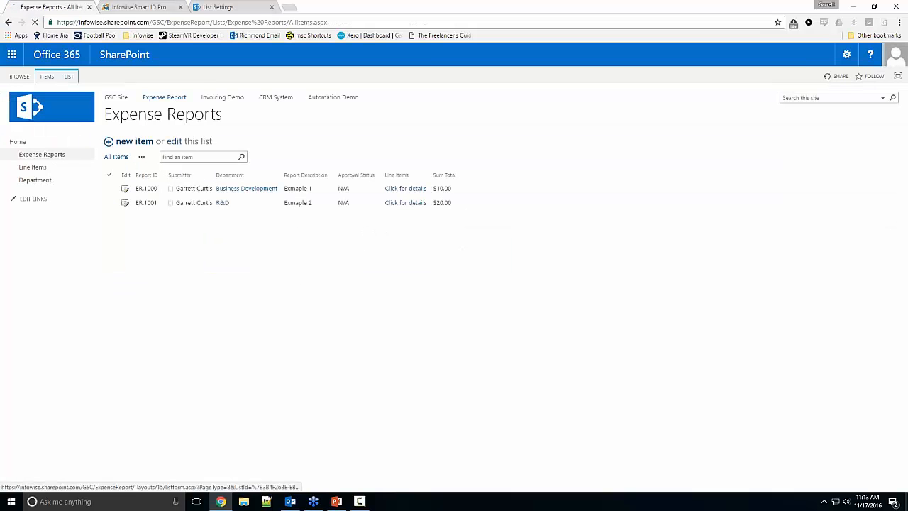
Step: Start a new expense report, pick the submitter by name and clear the Submitter field
{"action": "left_click", "coordinate": [134, 141]}
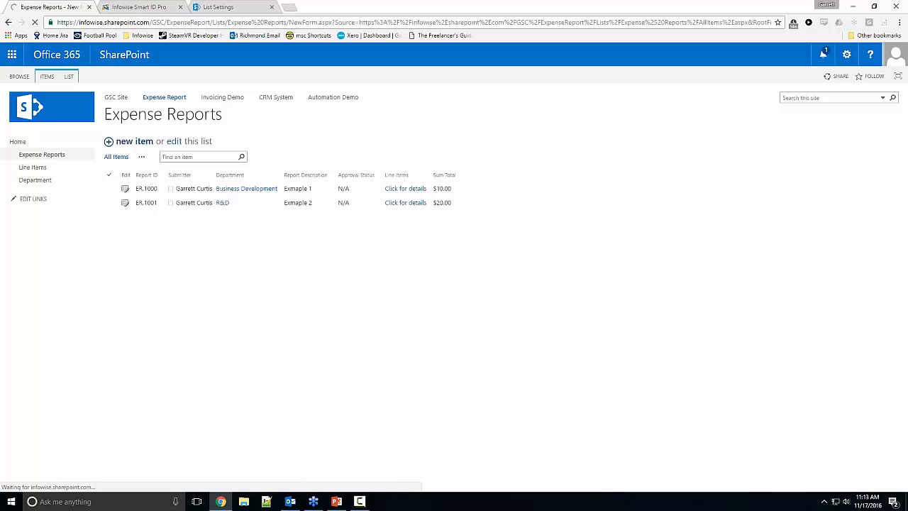
{"action": "type", "text": "gar"}
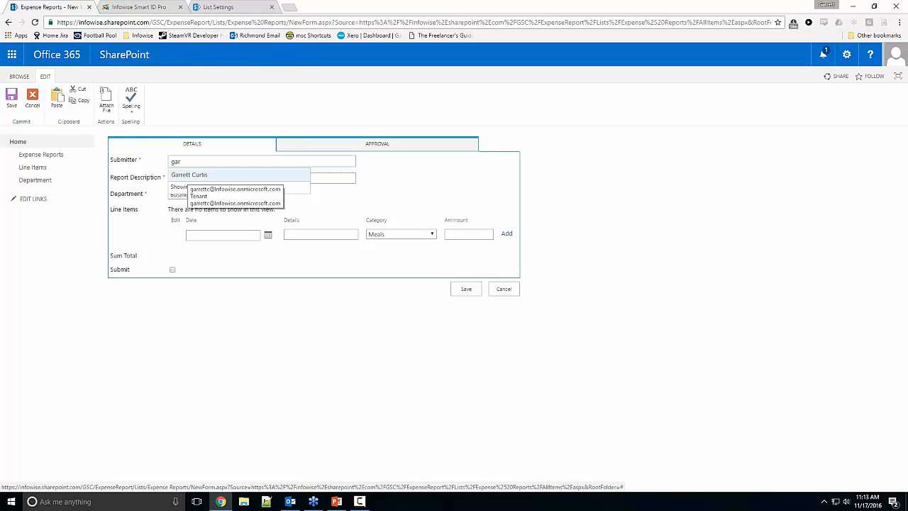
{"action": "left_click", "coordinate": [188, 175]}
{"action": "left_click", "coordinate": [210, 162]}
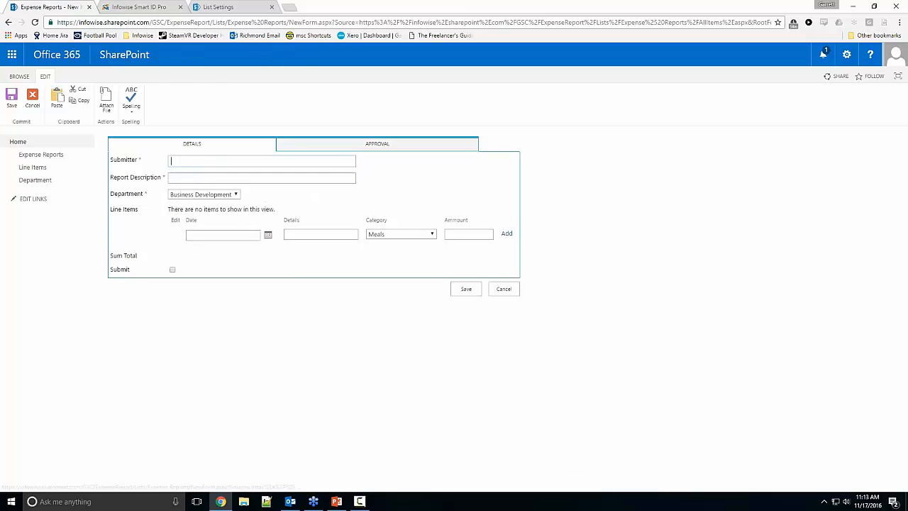
Step: Open the default values and dynamic rules settings for Expense Reports and choose a dynamic rule for the Submitter column
{"action": "left_click", "coordinate": [141, 14]}
{"action": "left_click", "coordinate": [370, 422]}
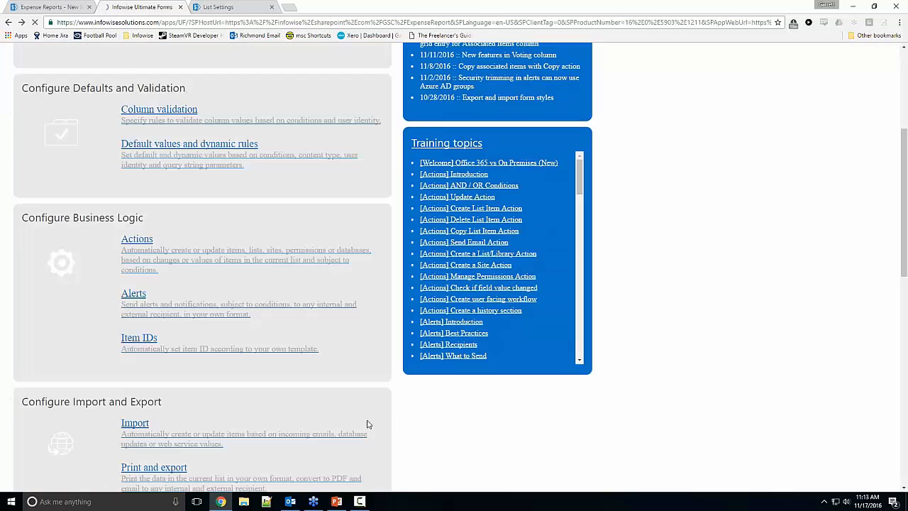
{"action": "scroll", "coordinate": [333, 365], "scroll_direction": "up", "scroll_amount": 2}
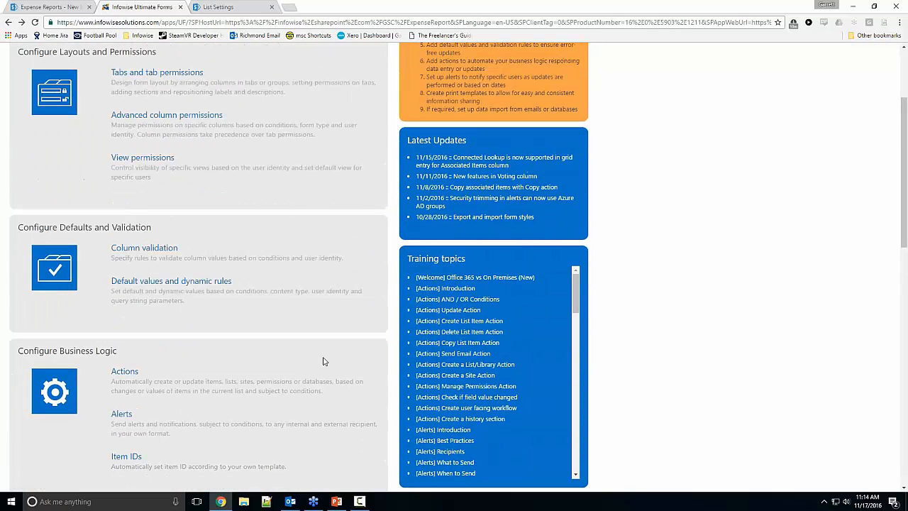
{"action": "left_click", "coordinate": [209, 286]}
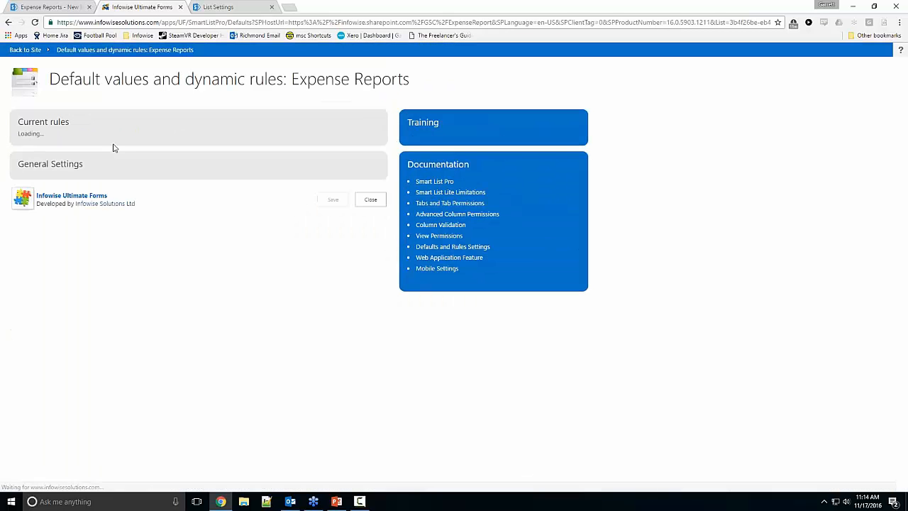
{"action": "left_click", "coordinate": [105, 182]}
{"action": "left_click", "coordinate": [92, 262]}
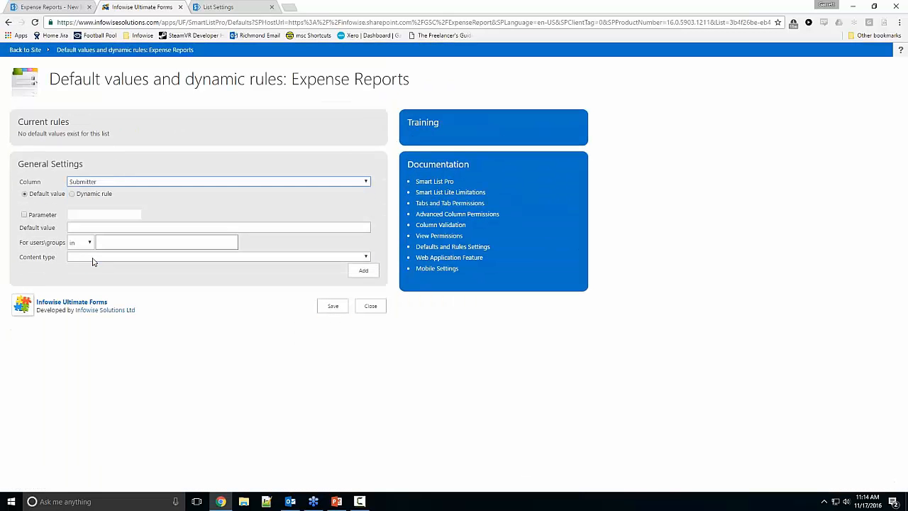
{"action": "left_click", "coordinate": [81, 195]}
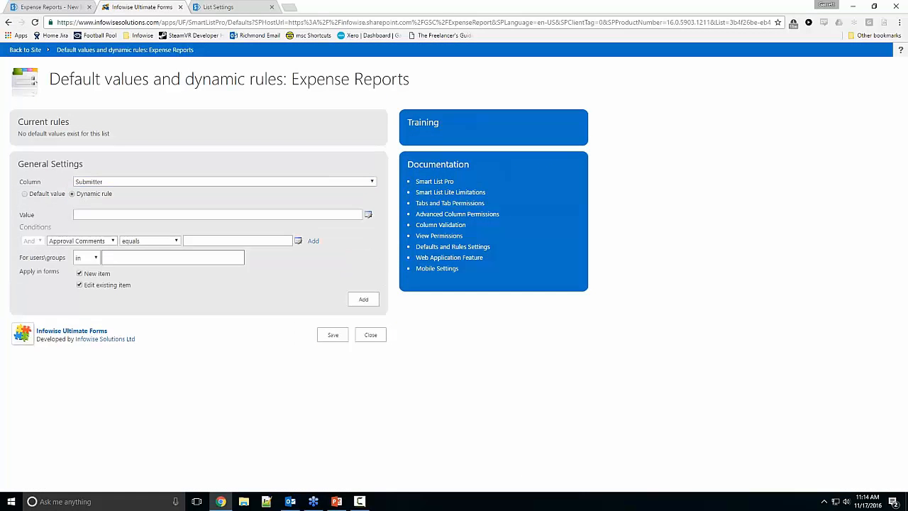
Step: Set the rule's value to the [Current User] function, add the rule and save the settings
{"action": "left_click", "coordinate": [368, 214]}
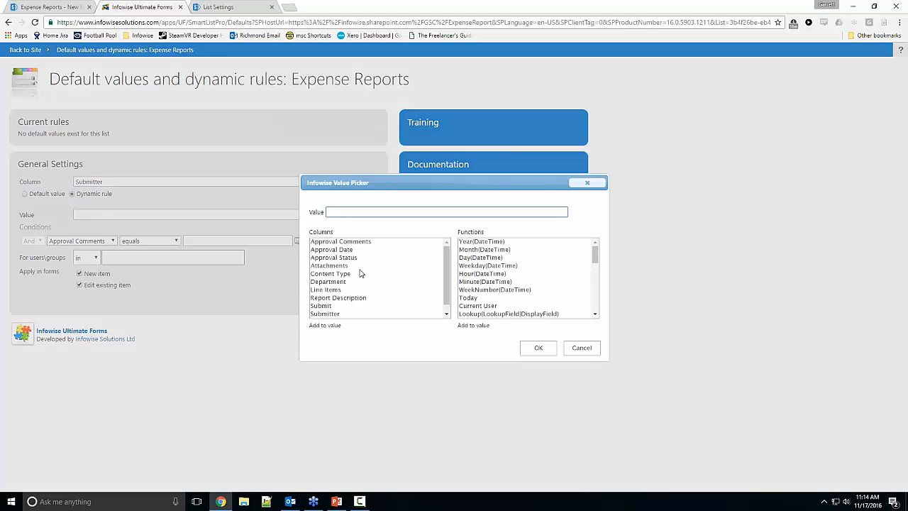
{"action": "scroll", "coordinate": [360, 273], "scroll_direction": "down", "scroll_amount": 1}
{"action": "scroll", "coordinate": [582, 270], "scroll_direction": "down", "scroll_amount": 3}
{"action": "double_click", "coordinate": [488, 259]}
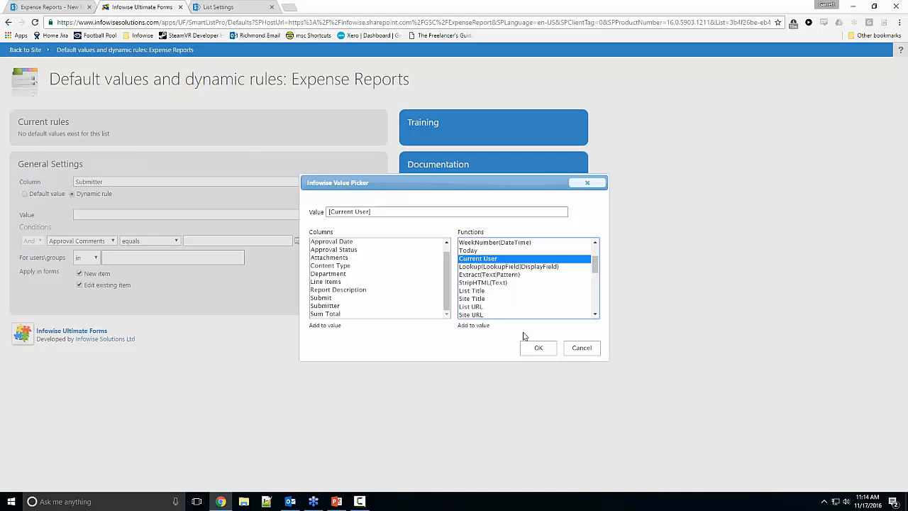
{"action": "left_click", "coordinate": [538, 348]}
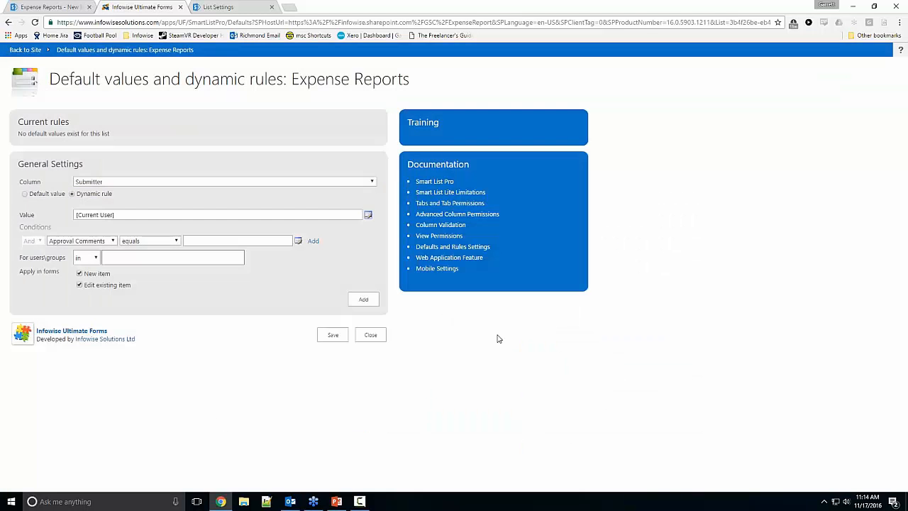
{"action": "left_click", "coordinate": [364, 299]}
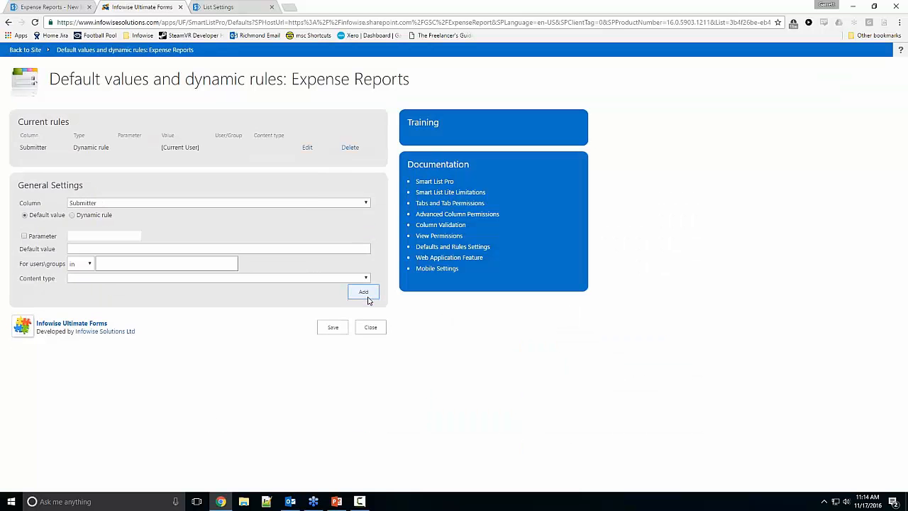
{"action": "left_click", "coordinate": [332, 327]}
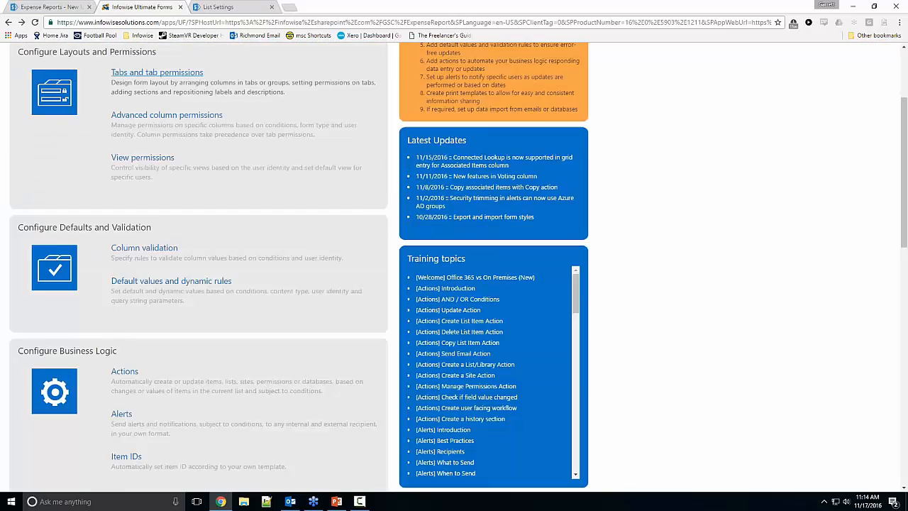
Step: Return to the SharePoint list, discard the blank form and start a new expense report to check the default submitter
{"action": "left_click", "coordinate": [51, 7]}
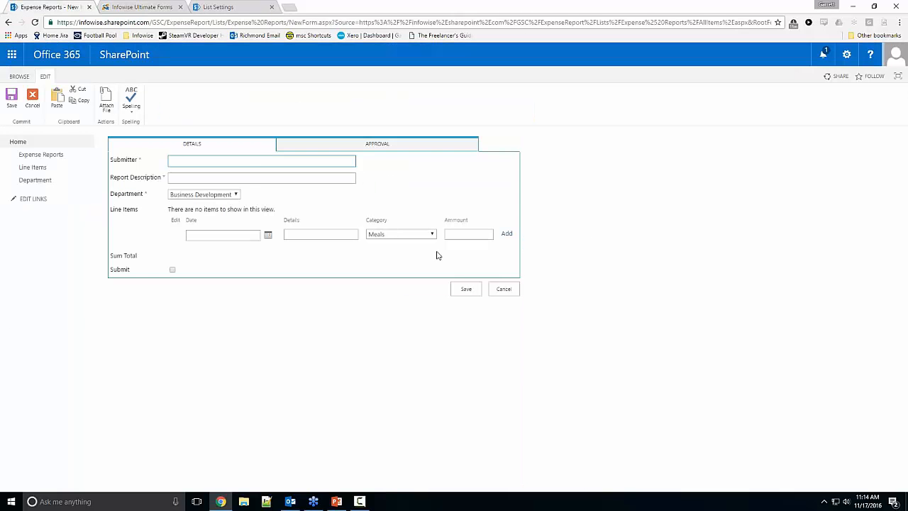
{"action": "left_click_drag", "start_coordinate": [502, 277], "coordinate": [504, 287]}
{"action": "left_click", "coordinate": [503, 289]}
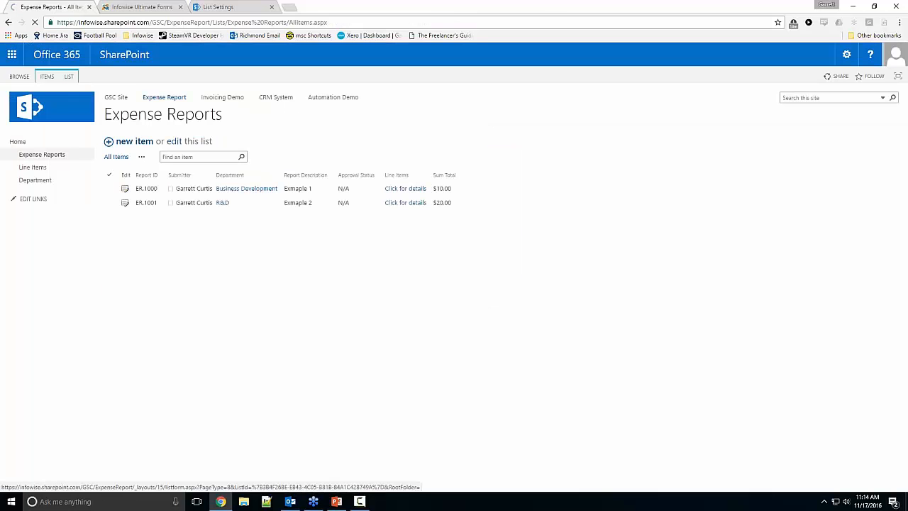
{"action": "left_click", "coordinate": [134, 141]}
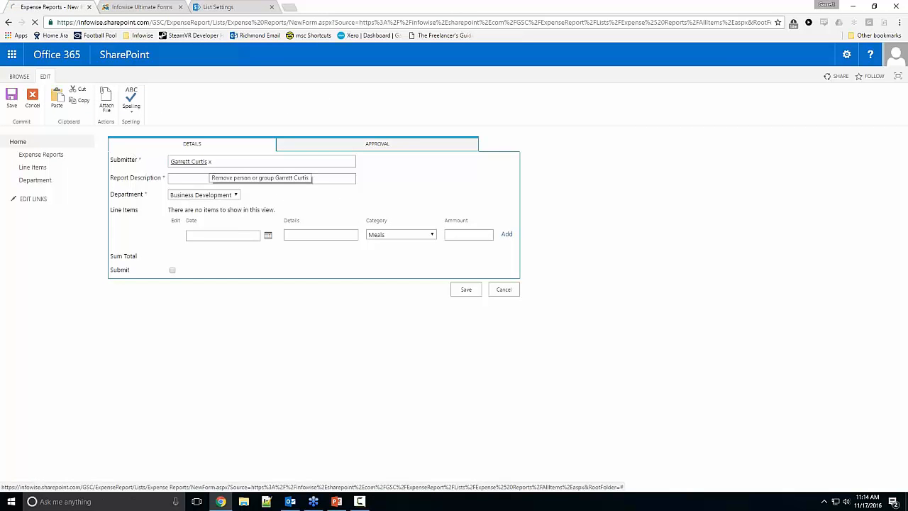
Step: Try replacing the prefilled submitter with a training user, clear the field and cancel the new report
{"action": "left_click", "coordinate": [210, 165]}
{"action": "type", "text": "tra"}
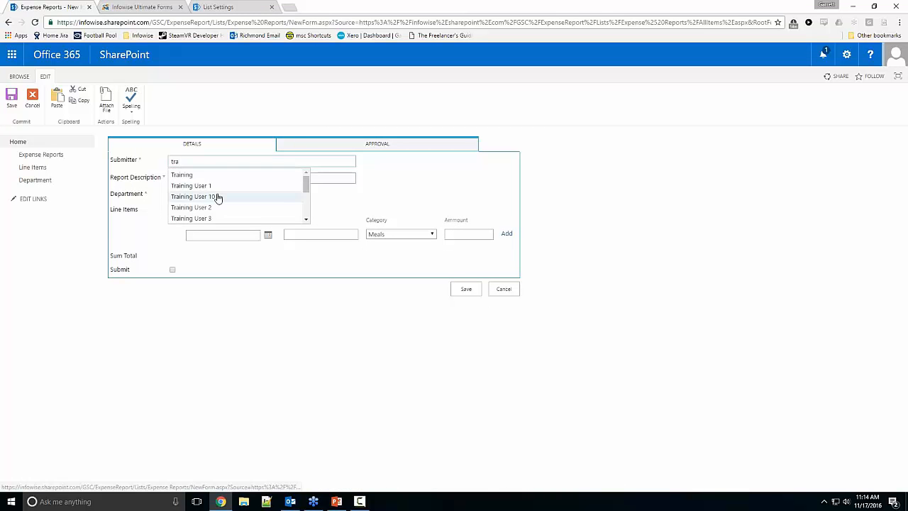
{"action": "left_click", "coordinate": [218, 198]}
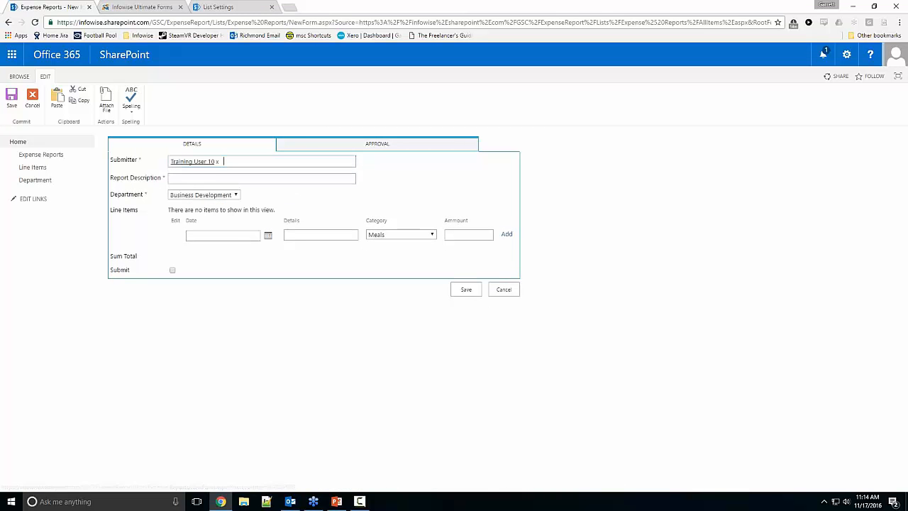
{"action": "left_click", "coordinate": [217, 161]}
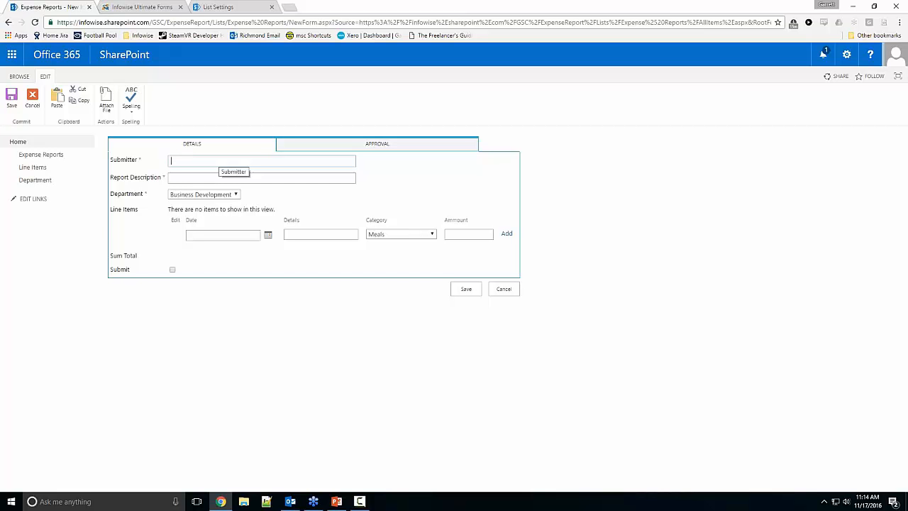
{"action": "left_click", "coordinate": [497, 289]}
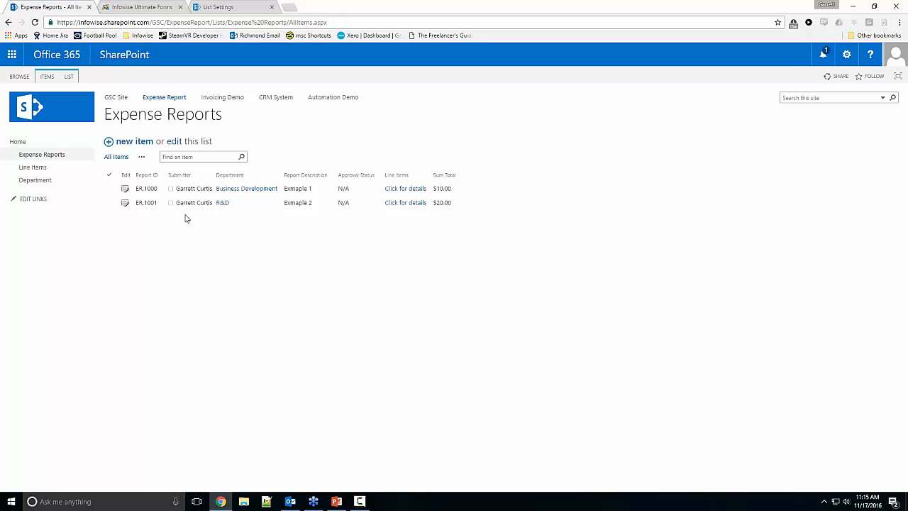
Step: Edit expense report ER.1000, remove the duplicate submitter entry and show the form's approval fields
{"action": "left_click", "coordinate": [126, 190]}
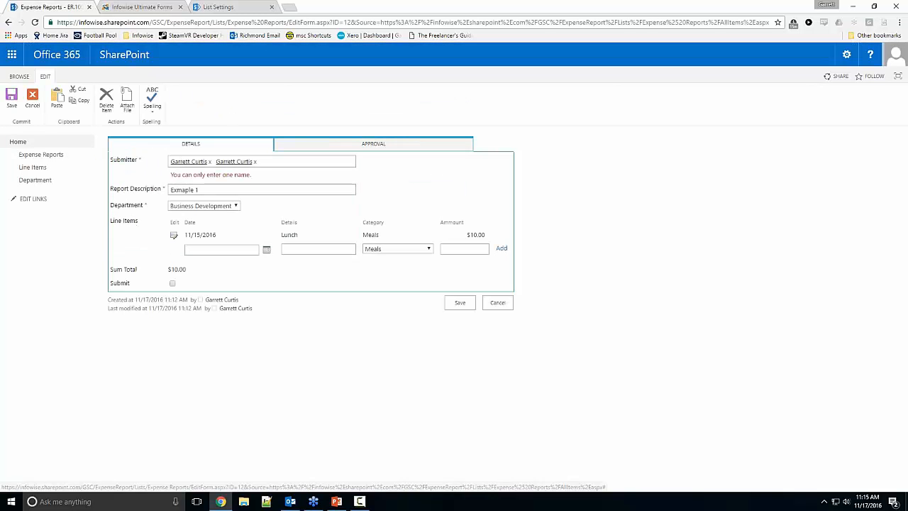
{"action": "left_click", "coordinate": [254, 162]}
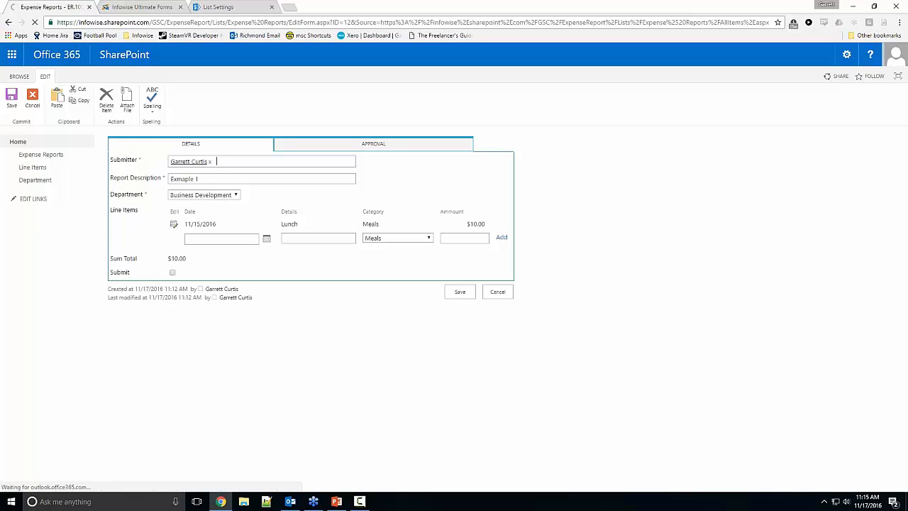
{"action": "left_click", "coordinate": [336, 146]}
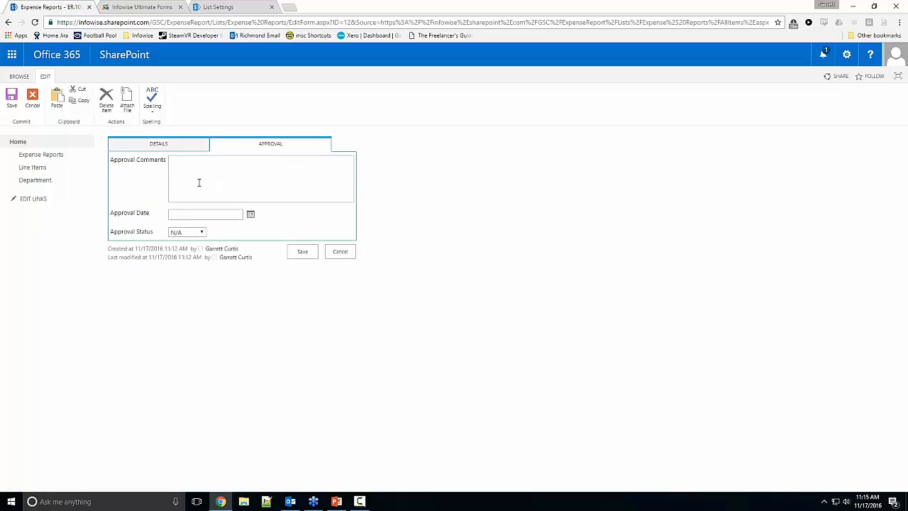
Step: Try entering the approval comment "Approved" and setting Approval Status to Approved, and cancel the edit
{"action": "left_click", "coordinate": [196, 235]}
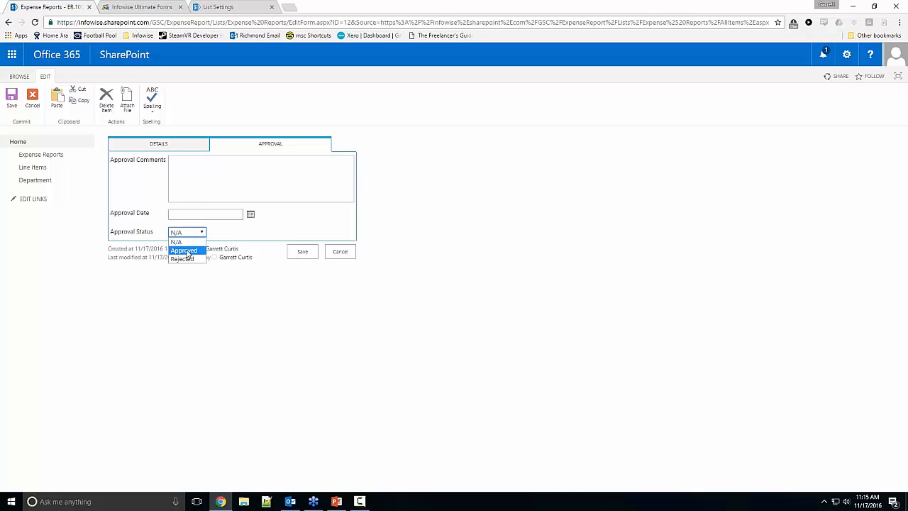
{"action": "left_click", "coordinate": [201, 190]}
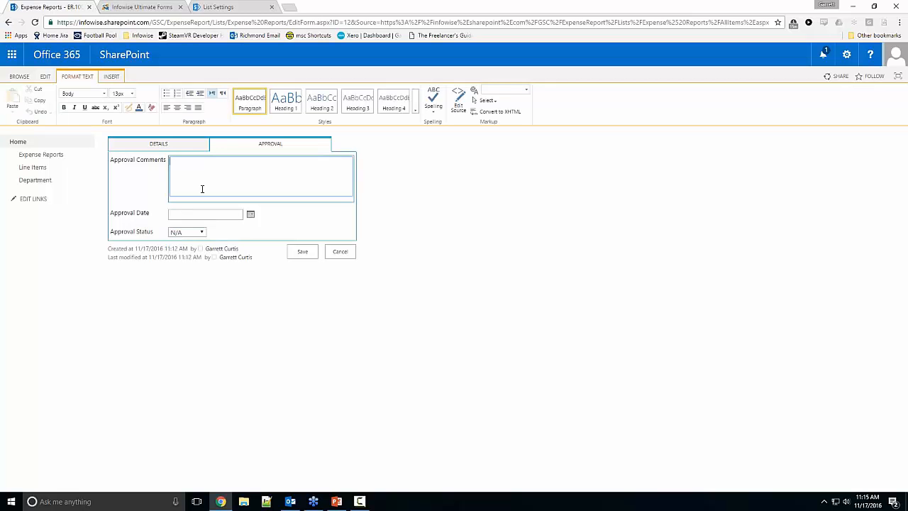
{"action": "type", "text": "Approved"}
{"action": "left_click", "coordinate": [199, 233]}
{"action": "left_click", "coordinate": [192, 250]}
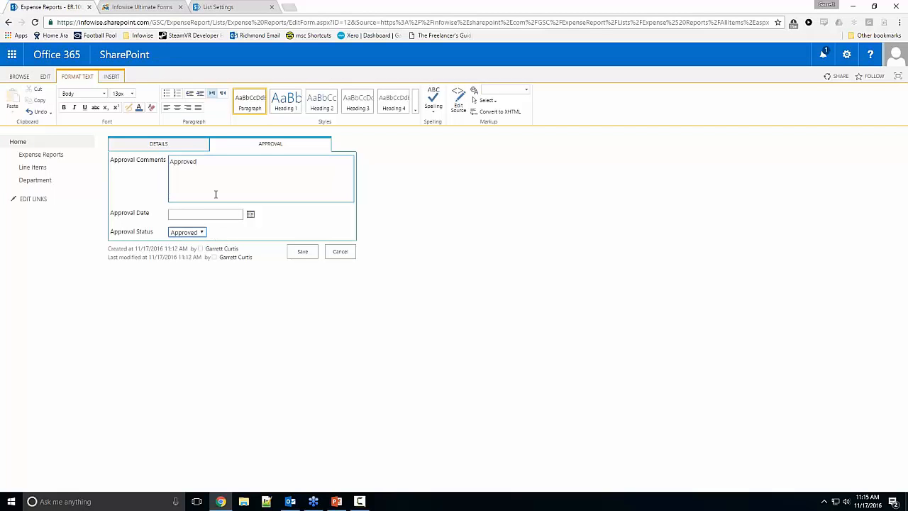
{"action": "left_click", "coordinate": [339, 251]}
Step: Switch to Infowise Ultimate Forms, open the Signature column settings for Expense Reports and name the new column Manager Signature
{"action": "key", "text": "ctrl+Tab"}
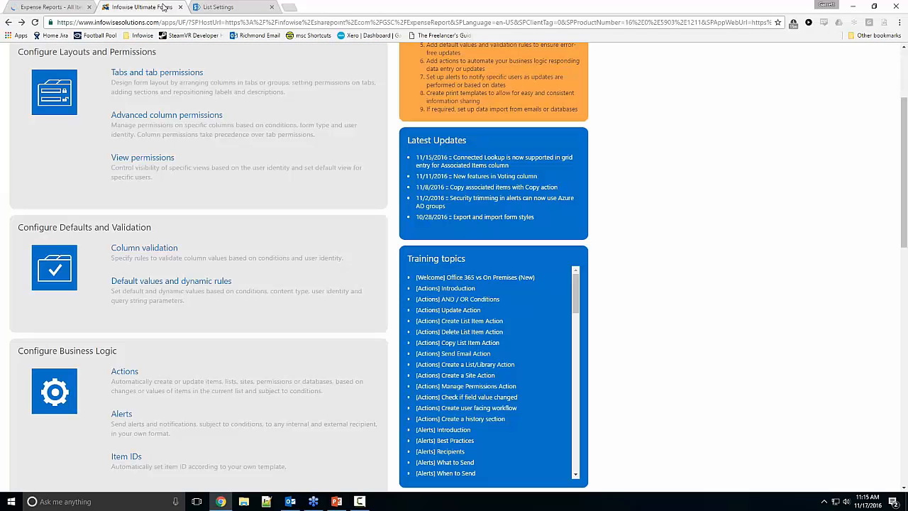
{"action": "scroll", "coordinate": [212, 241], "scroll_direction": "down", "scroll_amount": 10}
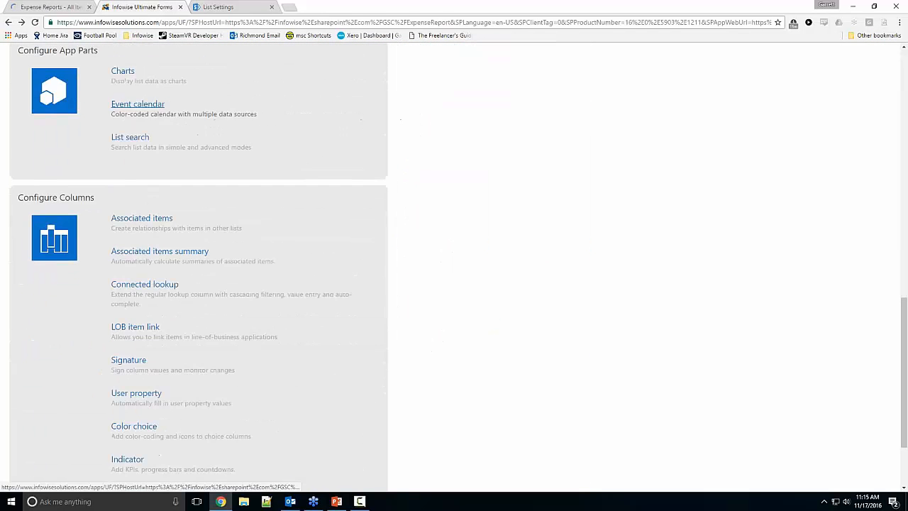
{"action": "scroll", "coordinate": [128, 256], "scroll_direction": "down", "scroll_amount": 1}
{"action": "left_click", "coordinate": [128, 251]}
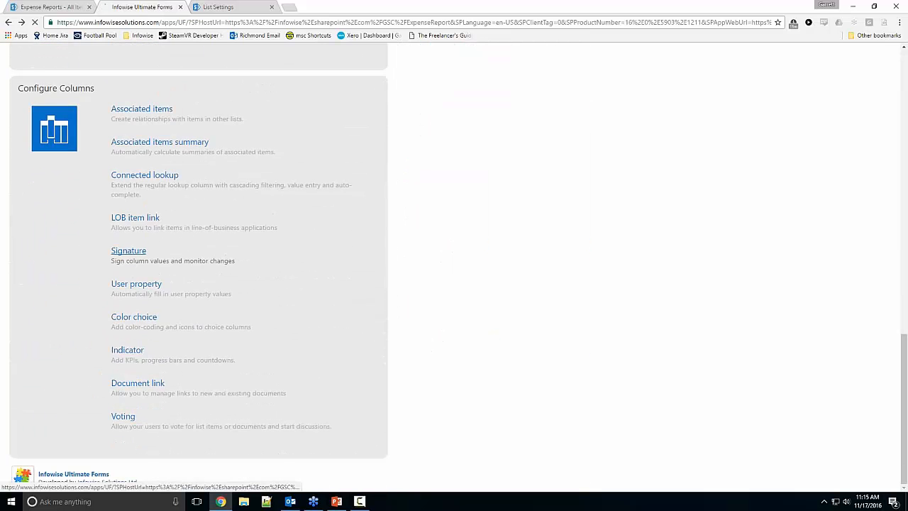
{"action": "left_click", "coordinate": [122, 150]}
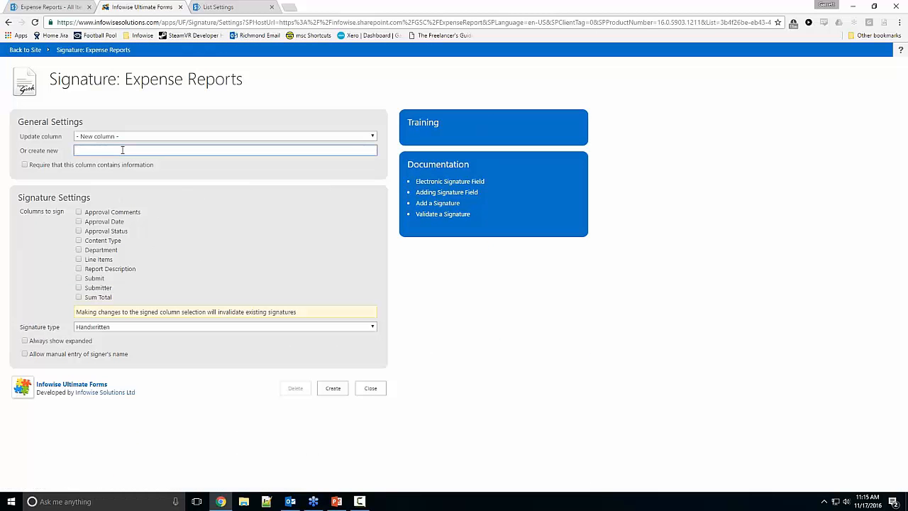
{"action": "type", "text": "Manager Signature"}
Step: Choose Sum Total, Submitter, Submit, Report Description, Line Items, Department and Content Type as the signed columns, create the signature column and close its settings
{"action": "left_click", "coordinate": [88, 297]}
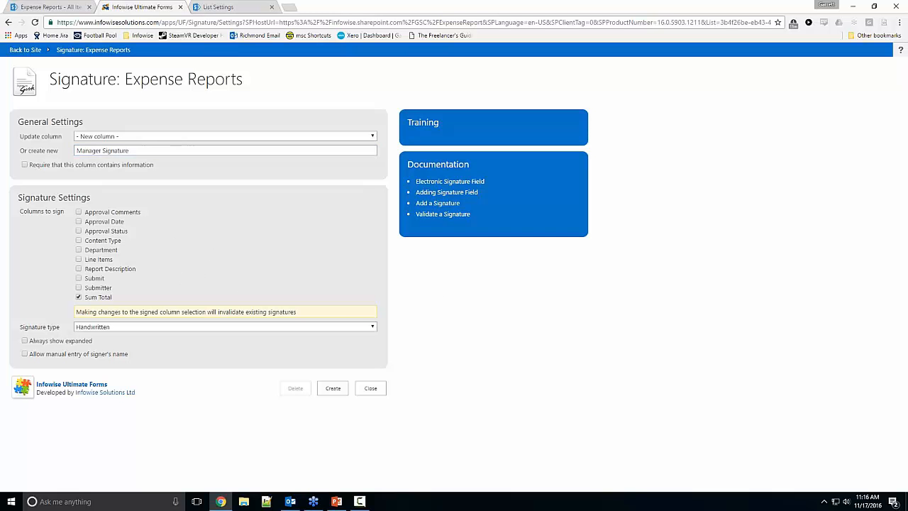
{"action": "left_click", "coordinate": [78, 287]}
{"action": "left_click", "coordinate": [79, 278]}
{"action": "left_click", "coordinate": [78, 268]}
{"action": "left_click", "coordinate": [79, 259]}
{"action": "left_click", "coordinate": [78, 249]}
{"action": "left_click", "coordinate": [78, 240]}
{"action": "left_click", "coordinate": [331, 389]}
{"action": "left_click", "coordinate": [370, 388]}
Step: In the tabs and tab permissions settings, add the Manager Signature column to the Approval tab as its first column
{"action": "scroll", "coordinate": [298, 368], "scroll_direction": "up", "scroll_amount": 15}
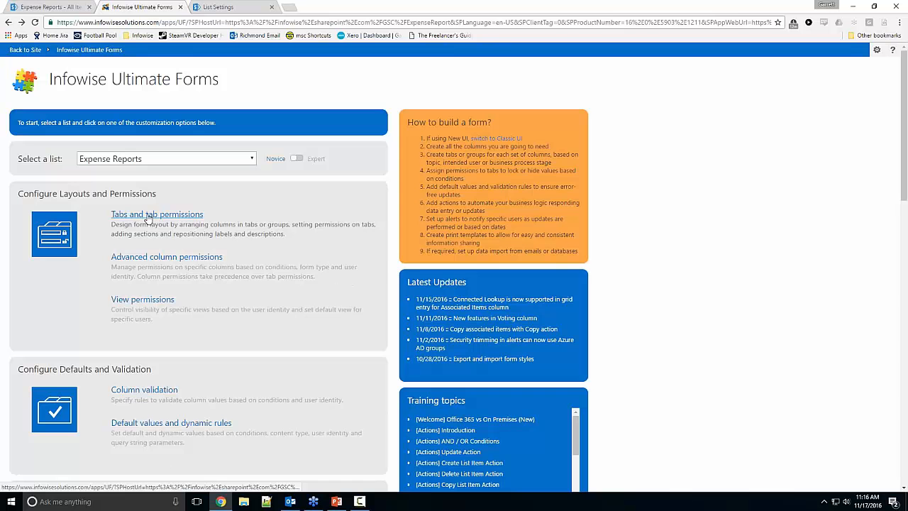
{"action": "left_click", "coordinate": [148, 215]}
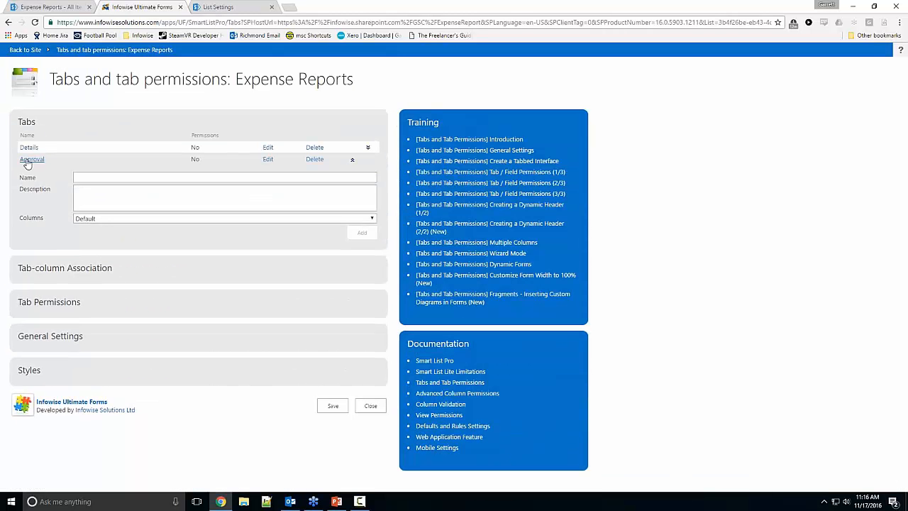
{"action": "left_click", "coordinate": [54, 273]}
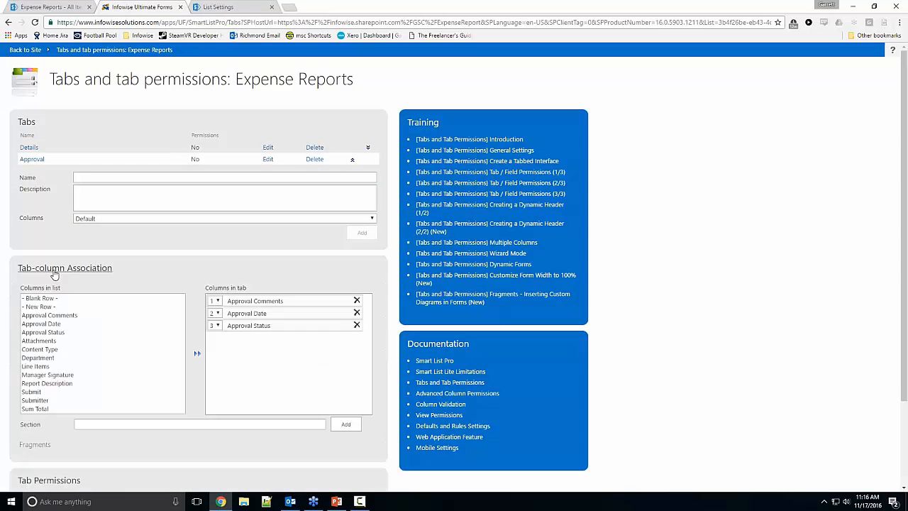
{"action": "scroll", "coordinate": [56, 341], "scroll_direction": "down", "scroll_amount": 1}
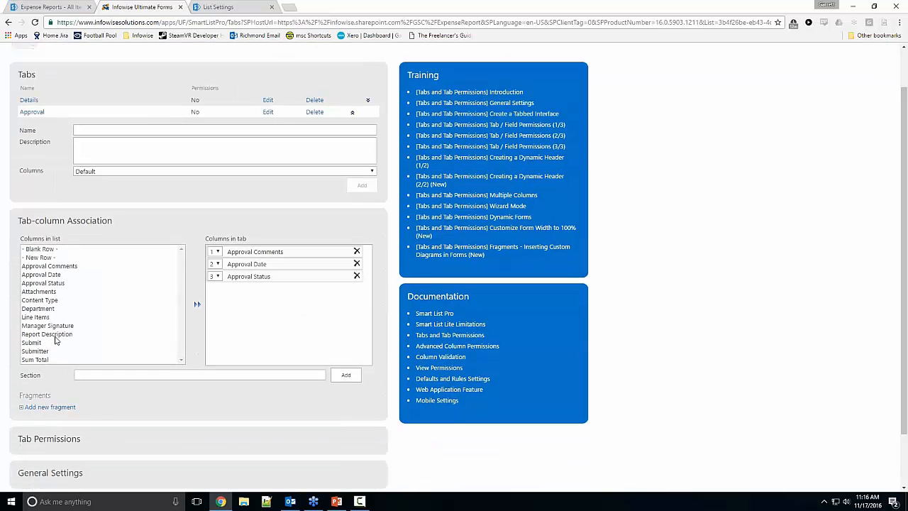
{"action": "double_click", "coordinate": [47, 325]}
{"action": "left_click", "coordinate": [215, 288]}
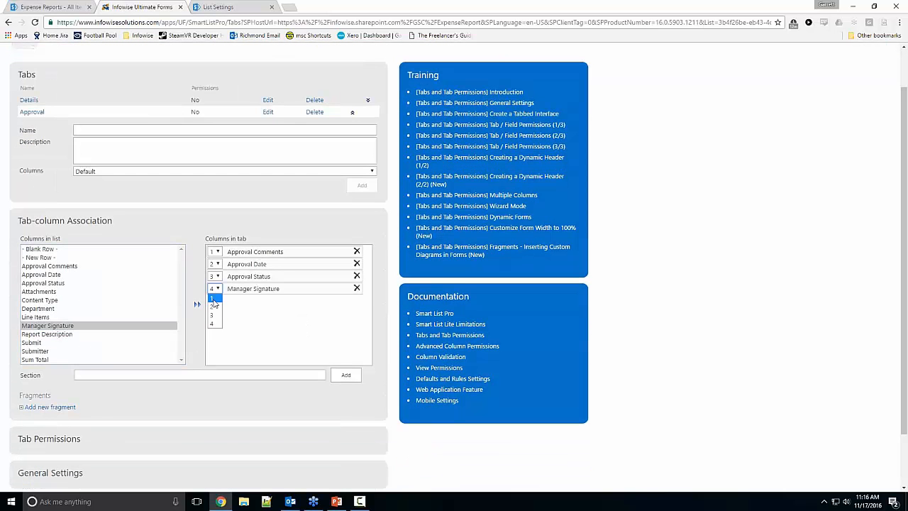
{"action": "left_click", "coordinate": [213, 298]}
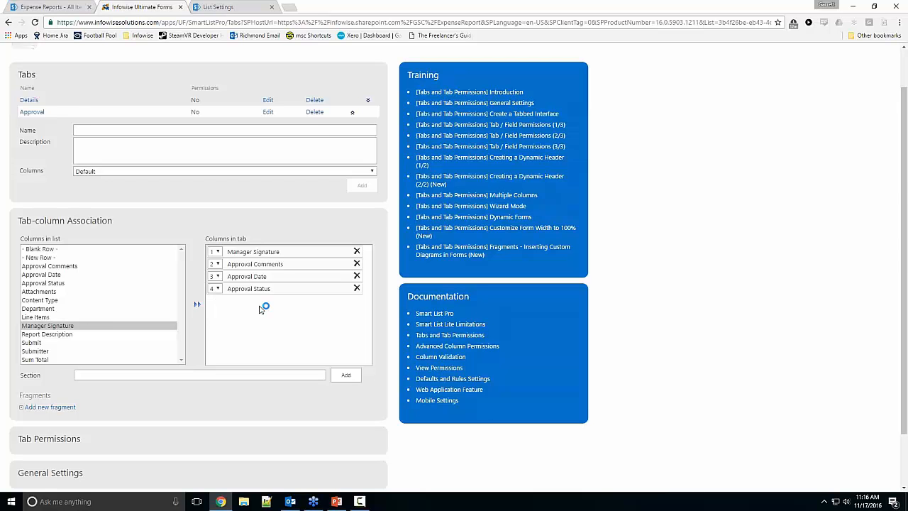
Step: Return to the SharePoint list, edit report ER.1000, remove the duplicate submitter and set Approval Status to Approved
{"action": "left_click", "coordinate": [70, 9]}
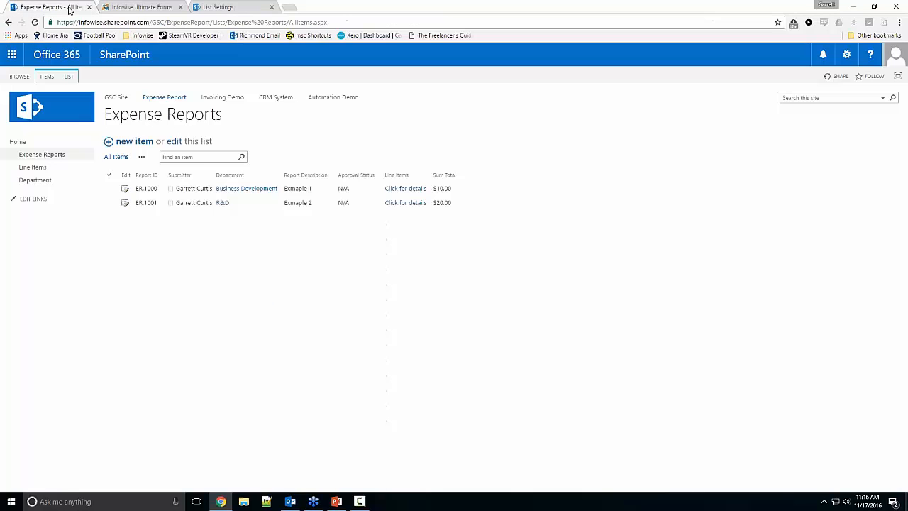
{"action": "left_click", "coordinate": [124, 190]}
{"action": "left_click", "coordinate": [124, 188]}
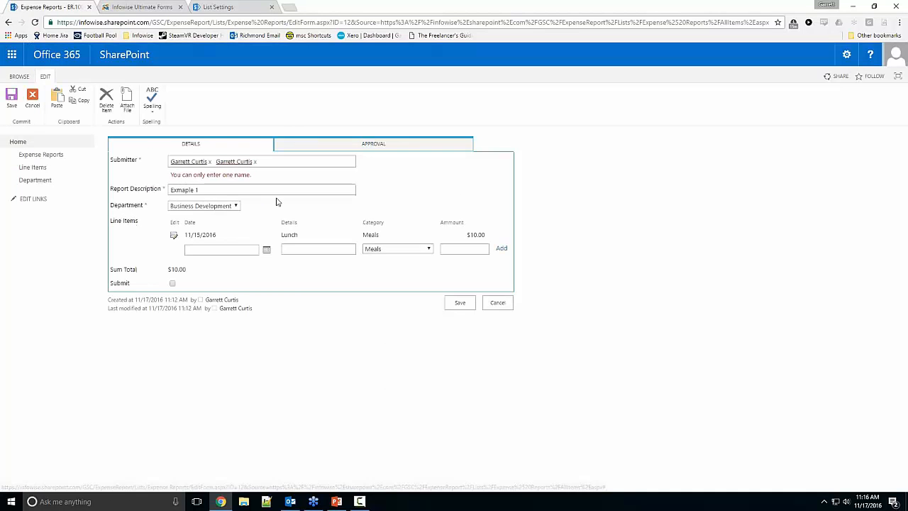
{"action": "left_click", "coordinate": [255, 163]}
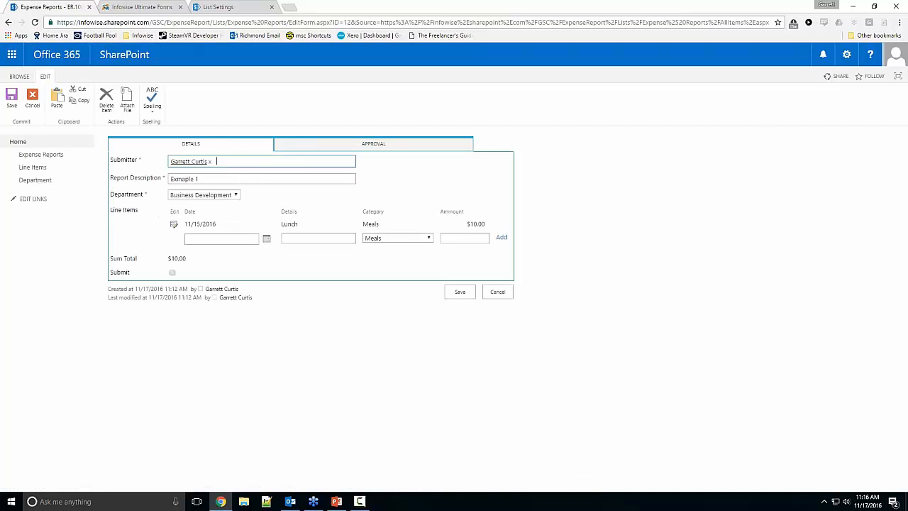
{"action": "left_click", "coordinate": [312, 145]}
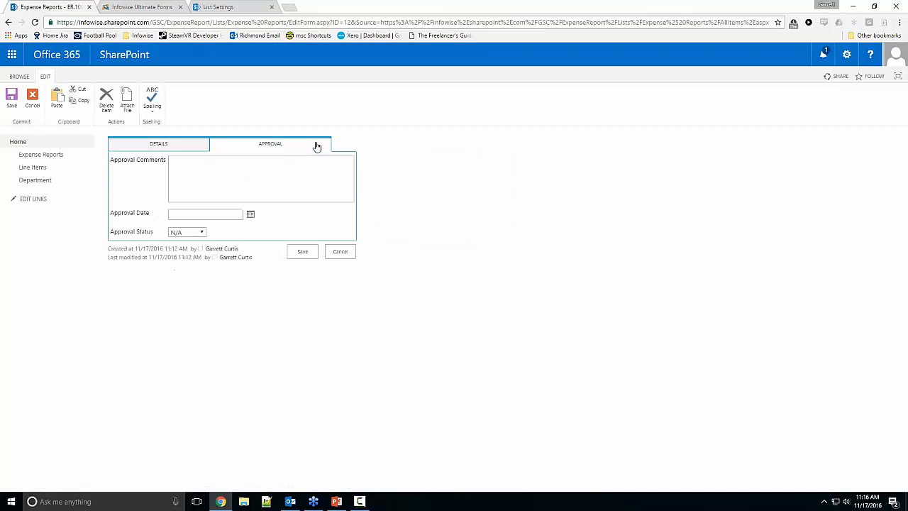
{"action": "left_click", "coordinate": [201, 233]}
{"action": "left_click", "coordinate": [183, 253]}
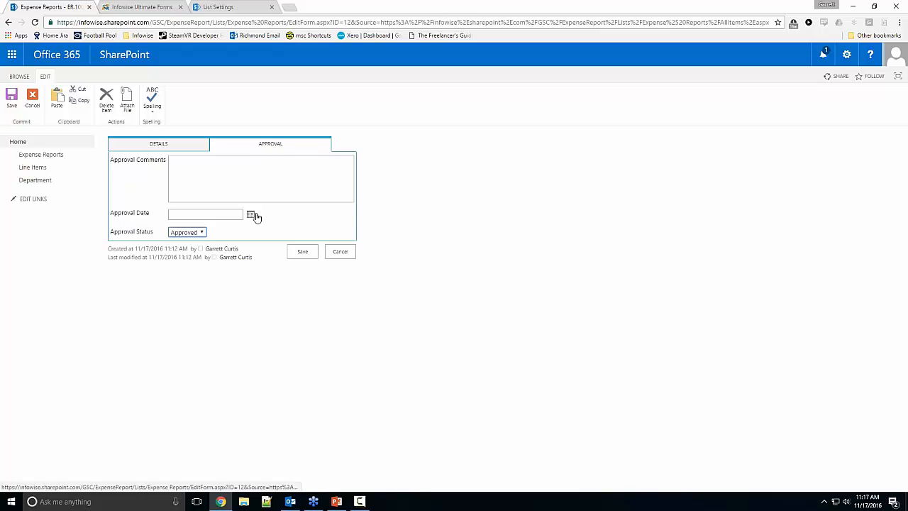
Step: Review the report's Department choices and open the Department list in a separate browser page to examine each department's manager
{"action": "left_click", "coordinate": [181, 144]}
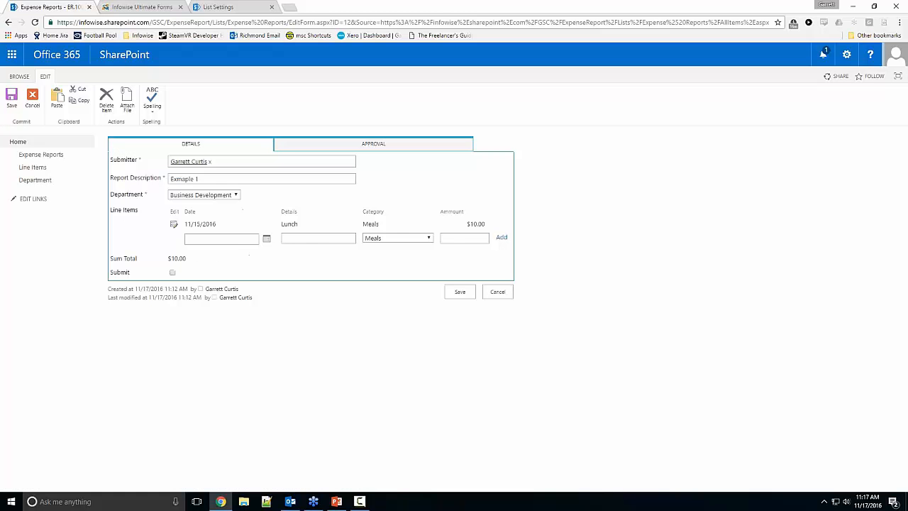
{"action": "left_click", "coordinate": [195, 196]}
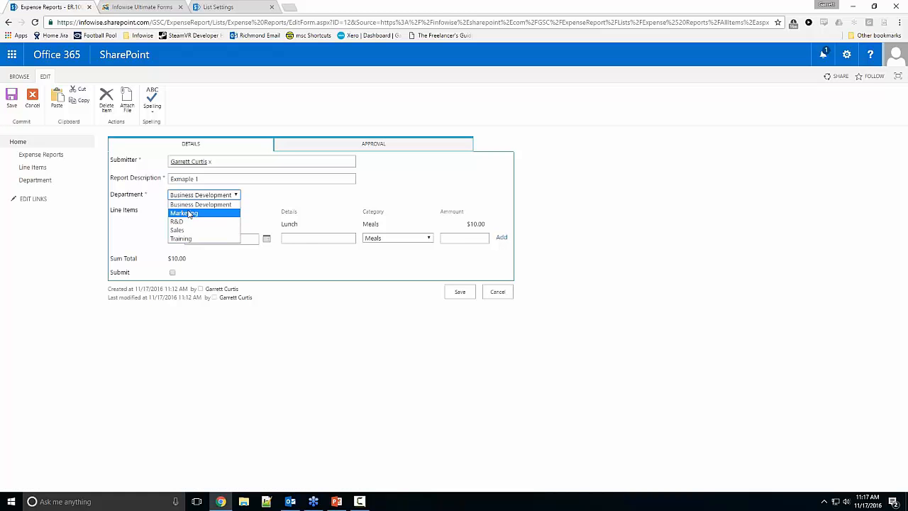
{"action": "right_click", "coordinate": [39, 179]}
{"action": "left_click", "coordinate": [61, 186]}
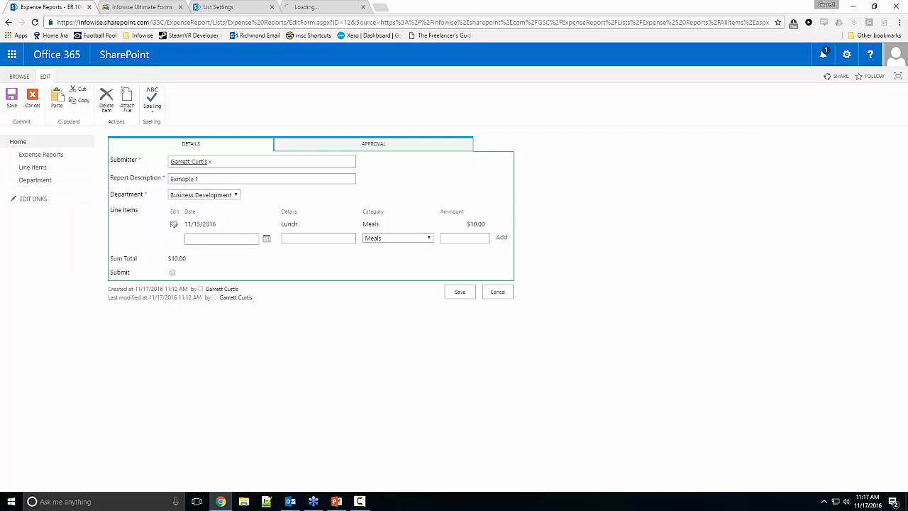
{"action": "left_click", "coordinate": [300, 10]}
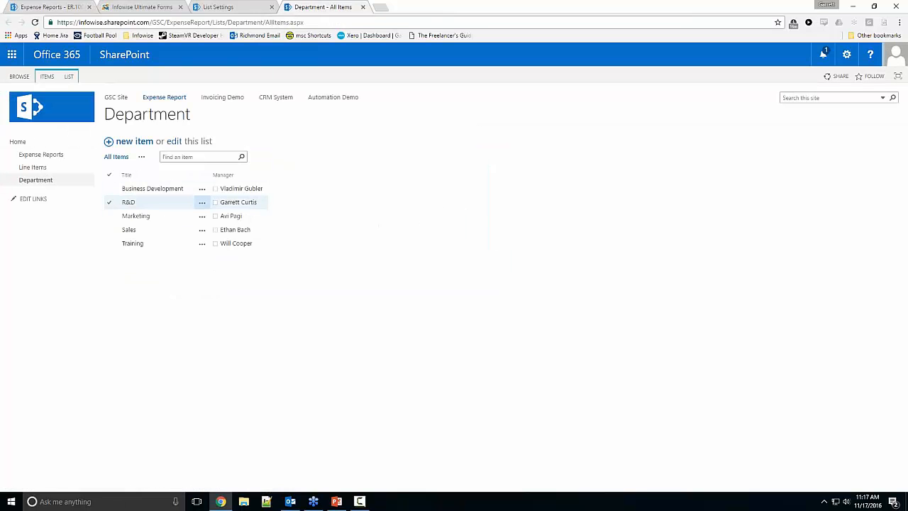
Step: Back in Infowise Ultimate Forms, add a Read permission rule to the Approval tab for new, edit and view forms
{"action": "left_click", "coordinate": [137, 7]}
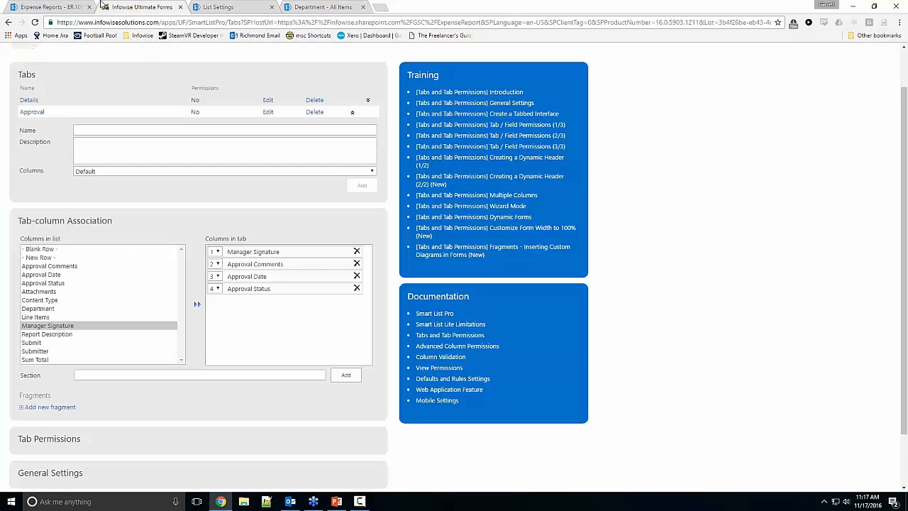
{"action": "scroll", "coordinate": [225, 225], "scroll_direction": "down", "scroll_amount": 2}
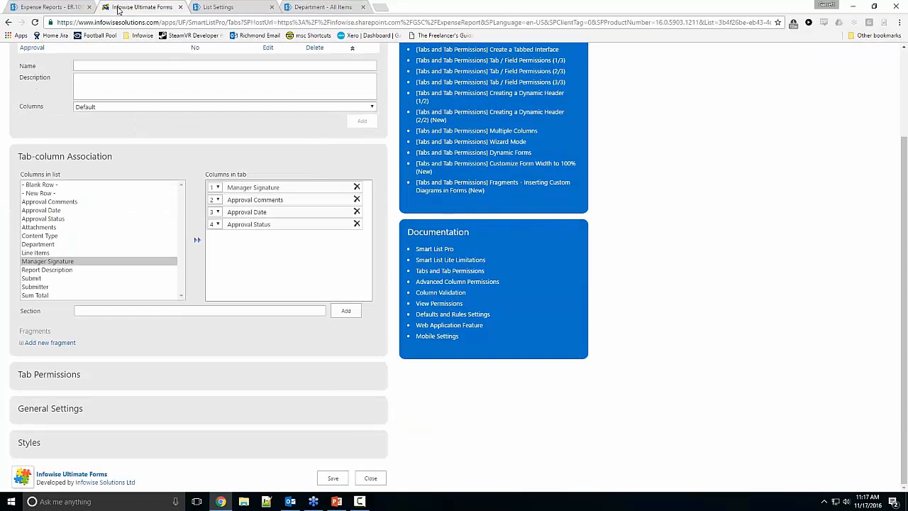
{"action": "scroll", "coordinate": [226, 226], "scroll_direction": "up", "scroll_amount": 3}
{"action": "scroll", "coordinate": [124, 135], "scroll_direction": "down", "scroll_amount": 2}
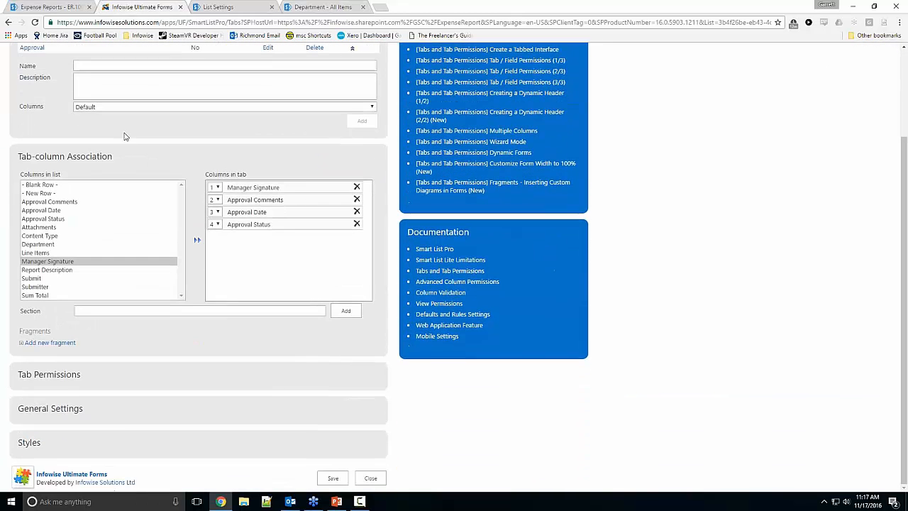
{"action": "left_click", "coordinate": [70, 376]}
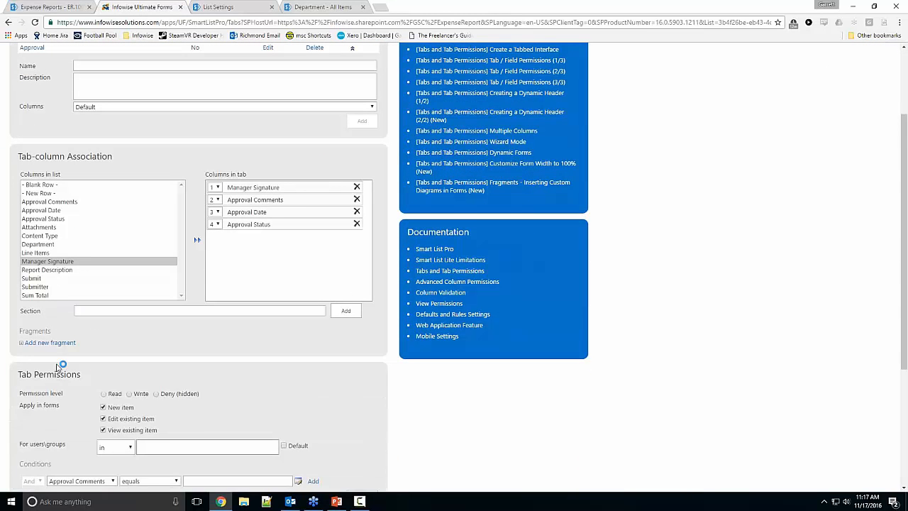
{"action": "scroll", "coordinate": [100, 390], "scroll_direction": "down", "scroll_amount": 1}
{"action": "scroll", "coordinate": [117, 402], "scroll_direction": "up", "scroll_amount": 2}
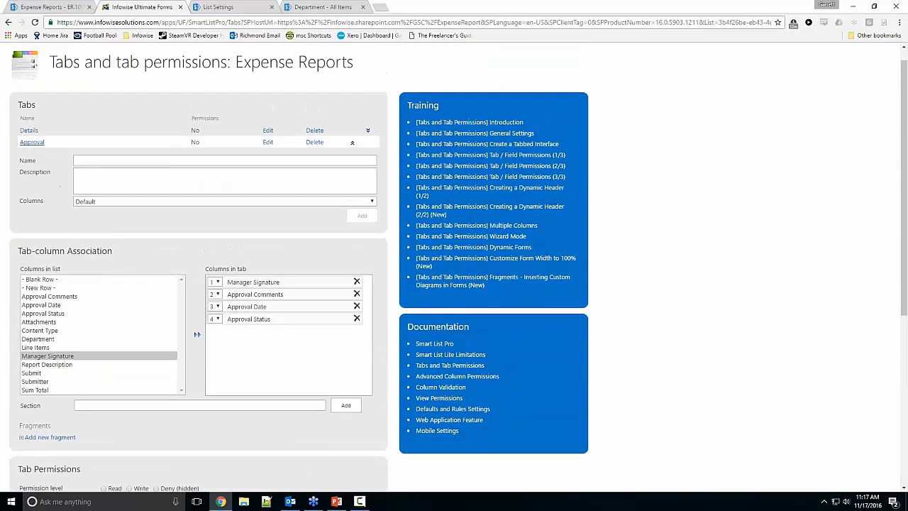
{"action": "scroll", "coordinate": [111, 284], "scroll_direction": "down", "scroll_amount": 4}
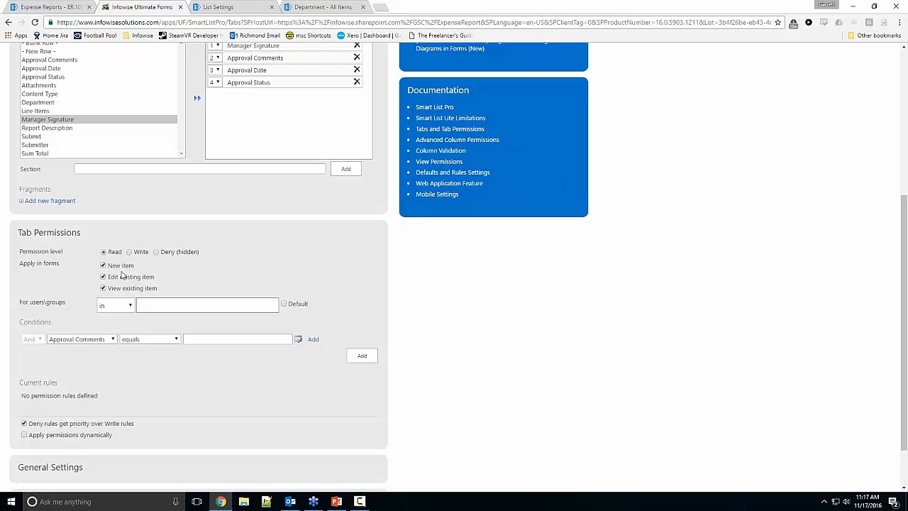
{"action": "left_click", "coordinate": [357, 355]}
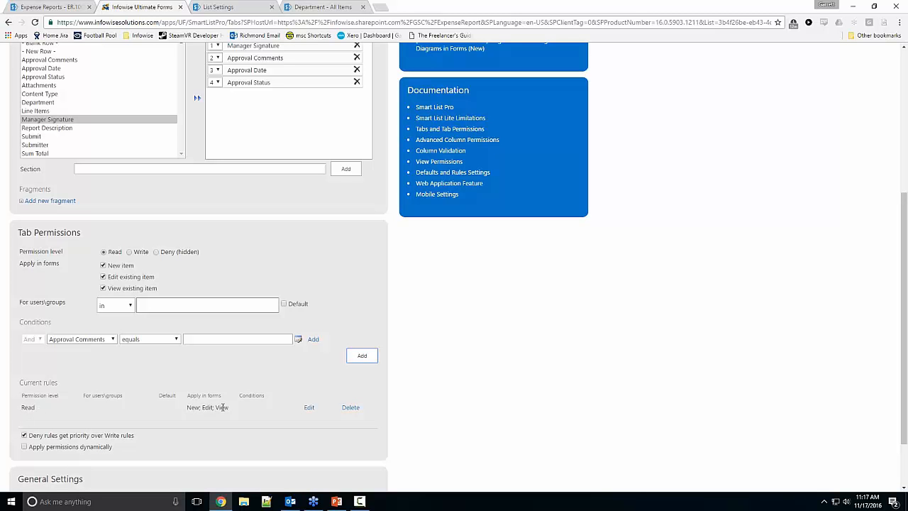
Step: Configure a Write permission for the Approval tab limited to the edit form, with its users taken from a column
{"action": "left_click", "coordinate": [130, 254]}
{"action": "left_click", "coordinate": [119, 267]}
{"action": "left_click", "coordinate": [114, 288]}
{"action": "left_click", "coordinate": [123, 305]}
{"action": "left_click", "coordinate": [150, 302]}
{"action": "left_click", "coordinate": [116, 305]}
{"action": "left_click", "coordinate": [121, 326]}
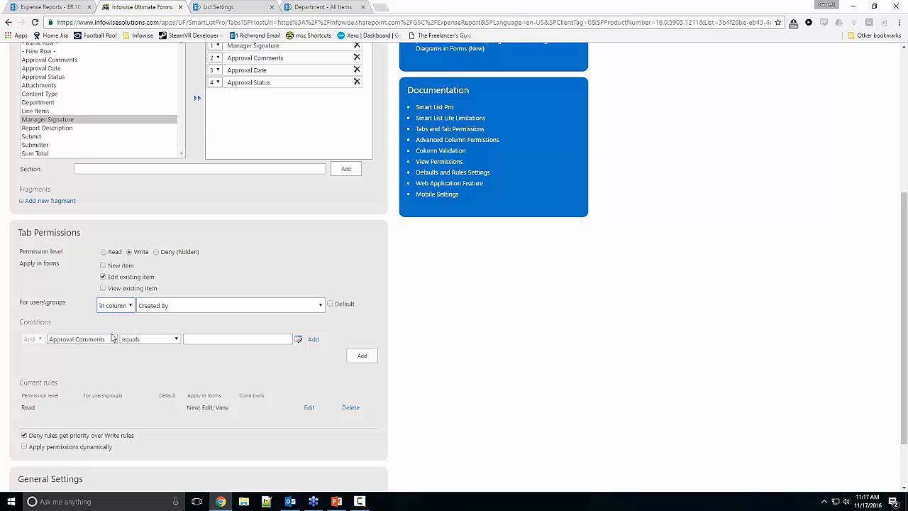
Step: Assign the Write permission to the Manager field of the Department column, check it against the Department list, and add the rule
{"action": "left_click", "coordinate": [168, 306]}
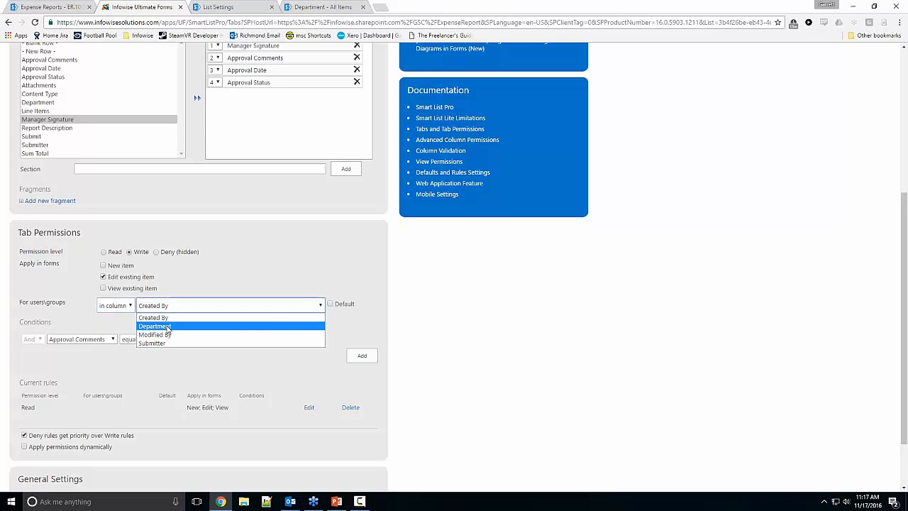
{"action": "left_click", "coordinate": [153, 327]}
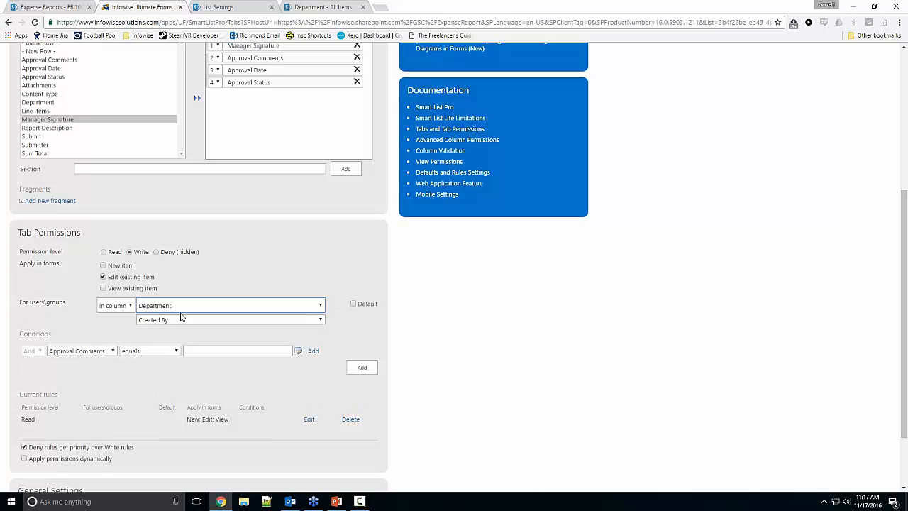
{"action": "left_click", "coordinate": [178, 320]}
{"action": "left_click", "coordinate": [169, 338]}
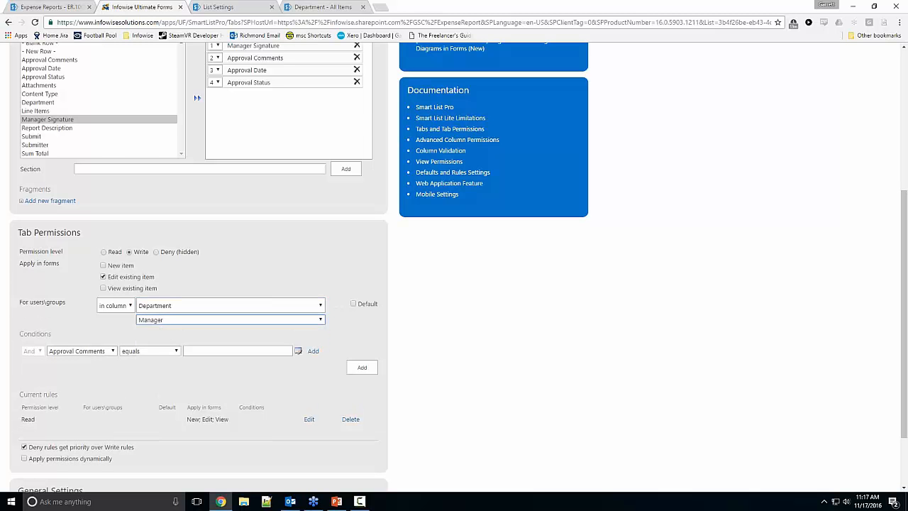
{"action": "key", "text": "ctrl+4"}
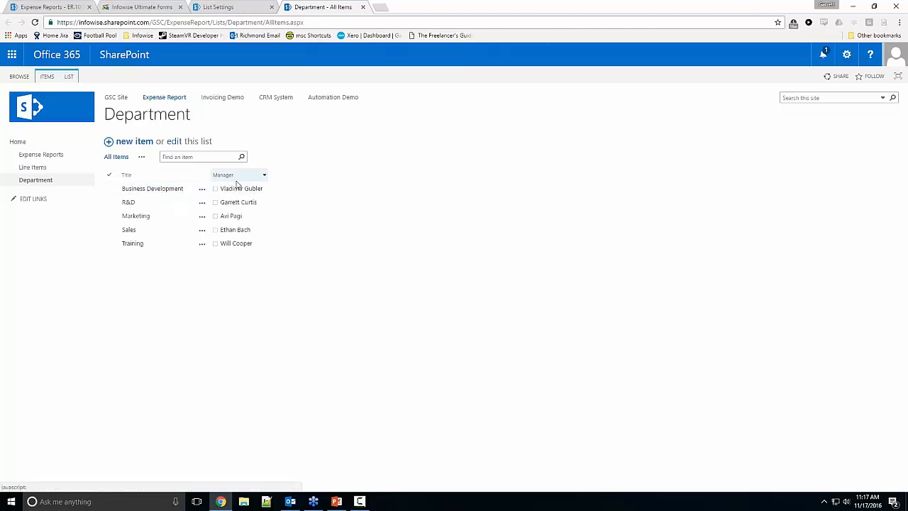
{"action": "left_click", "coordinate": [155, 6]}
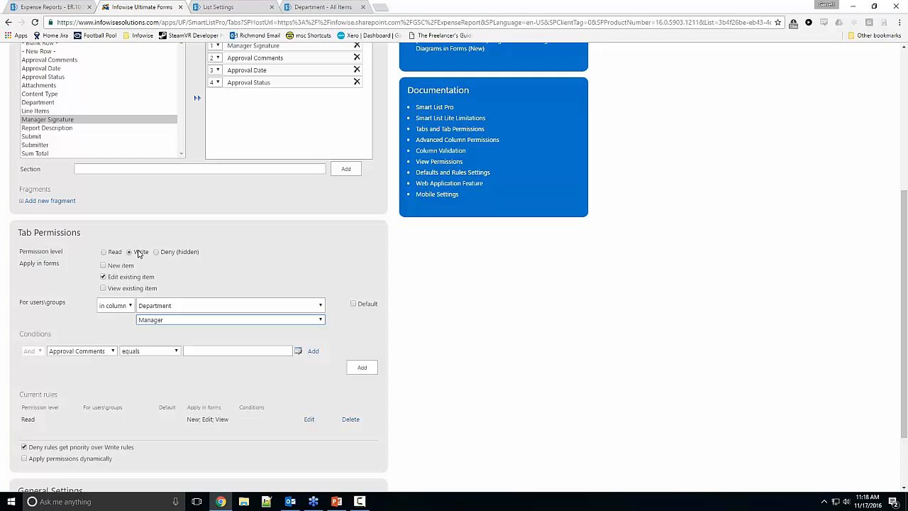
{"action": "left_click", "coordinate": [361, 368]}
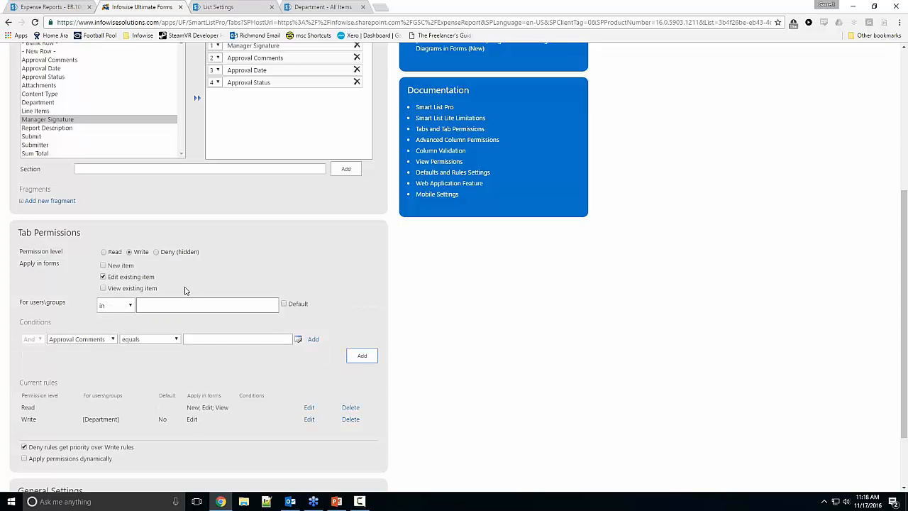
Step: Switch to the open SharePoint report ER.1000 and examine its Approval and Details tabs
{"action": "left_click", "coordinate": [63, 10]}
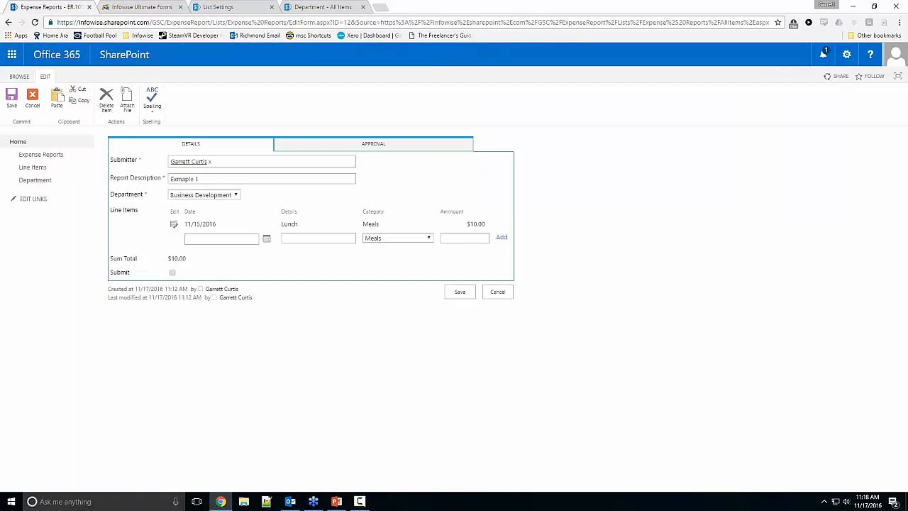
{"action": "left_click", "coordinate": [319, 144]}
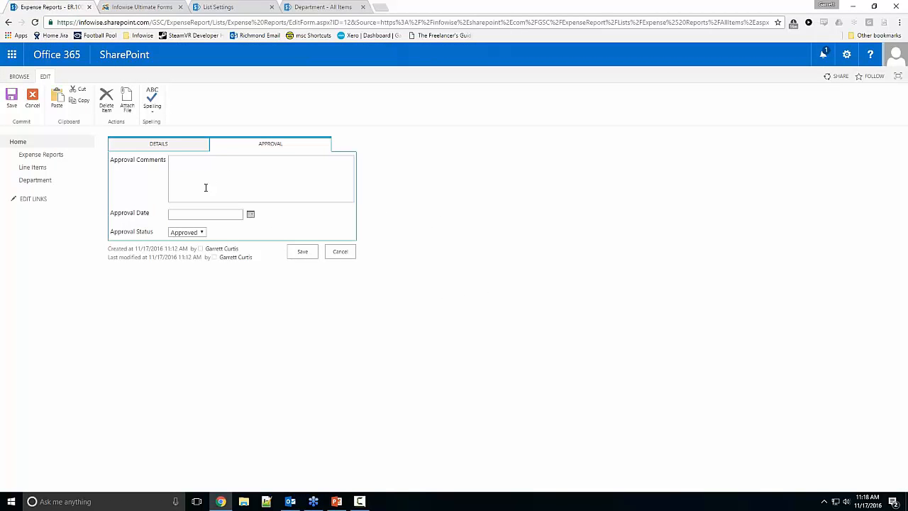
{"action": "left_click", "coordinate": [179, 148]}
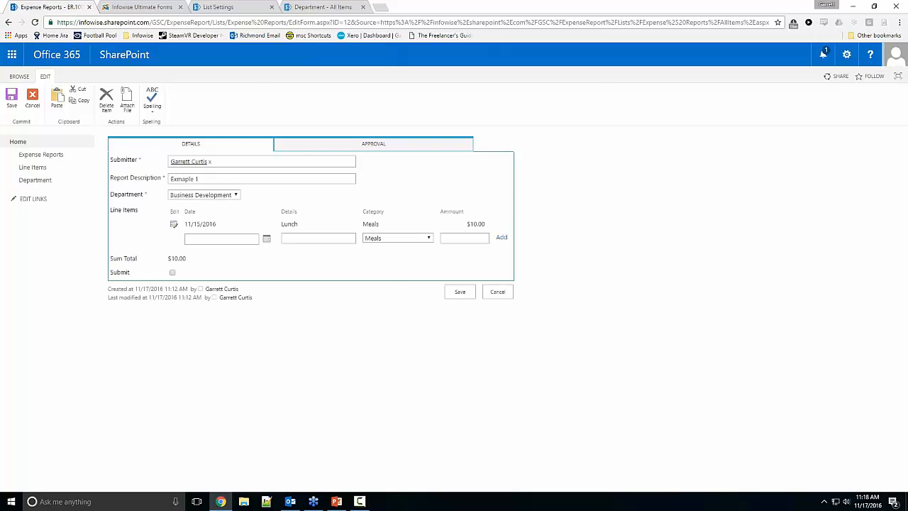
Step: Back in Infowise Ultimate Forms, add a Deny (hidden) rule for the Approval tab that applies only to the new item form
{"action": "left_click", "coordinate": [163, 9]}
{"action": "left_click", "coordinate": [166, 253]}
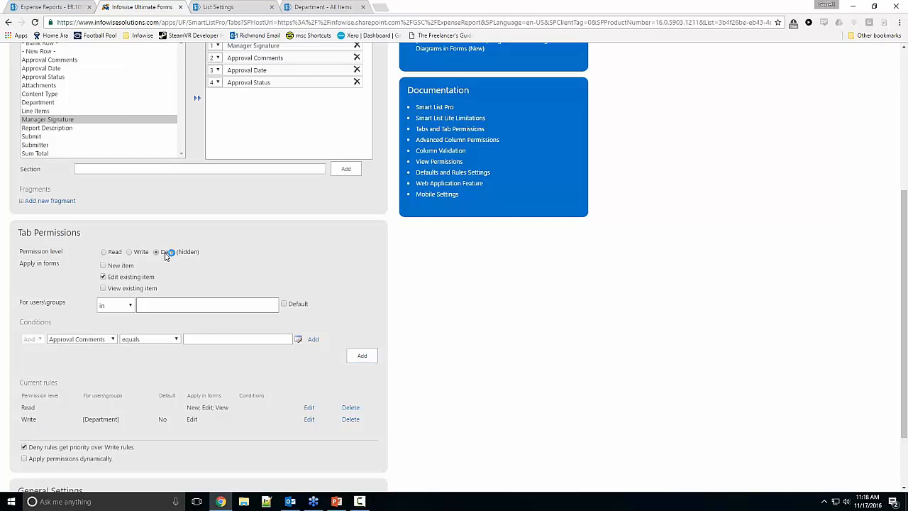
{"action": "left_click", "coordinate": [103, 276]}
{"action": "left_click", "coordinate": [103, 266]}
{"action": "scroll", "coordinate": [357, 322], "scroll_direction": "down", "scroll_amount": 1}
{"action": "left_click", "coordinate": [360, 310]}
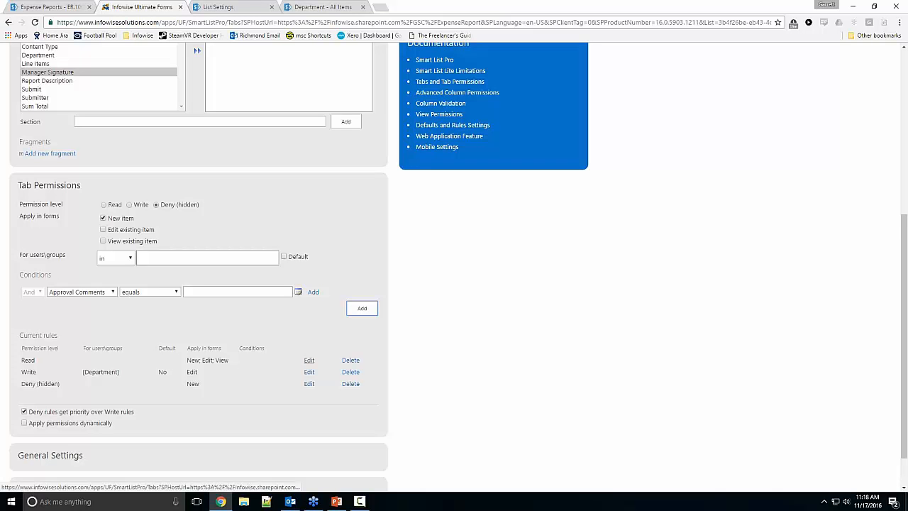
Step: Remove the new item form from the Approval tab's Read rule, update the rule and save the tab settings
{"action": "left_click", "coordinate": [308, 360]}
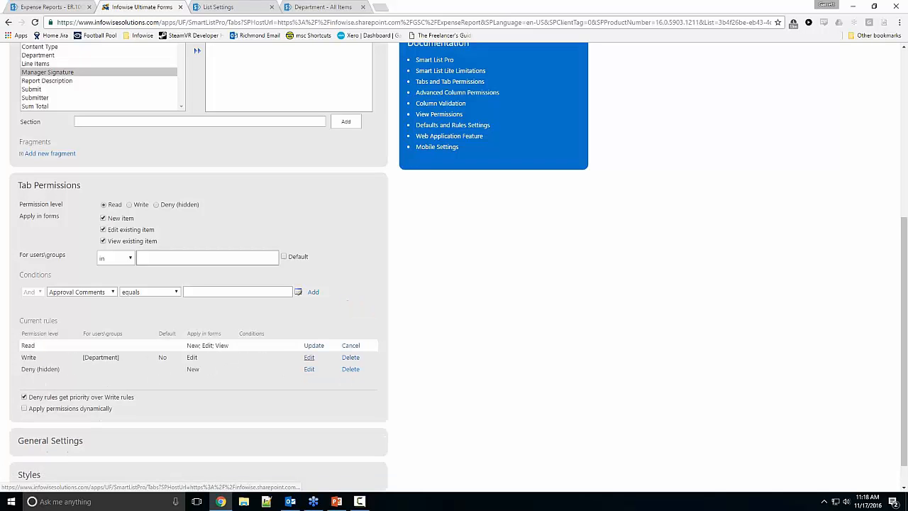
{"action": "left_click", "coordinate": [119, 220]}
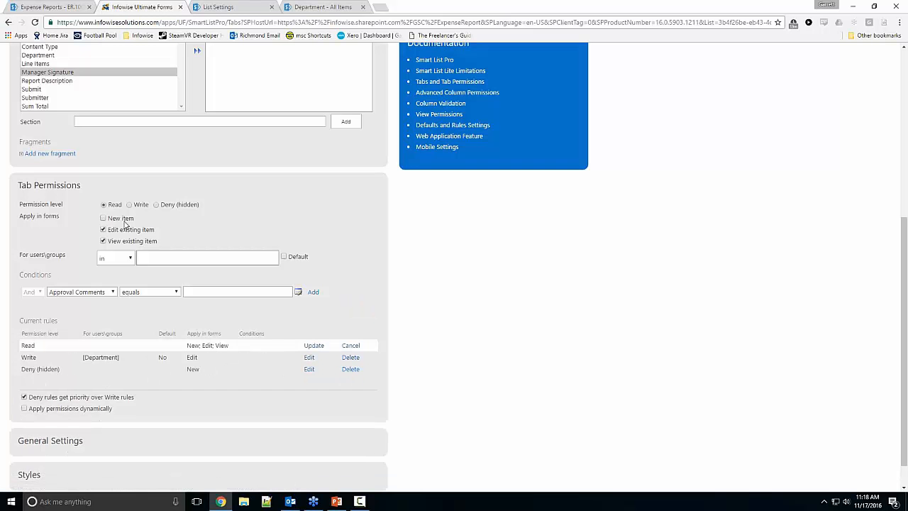
{"action": "left_click", "coordinate": [314, 345]}
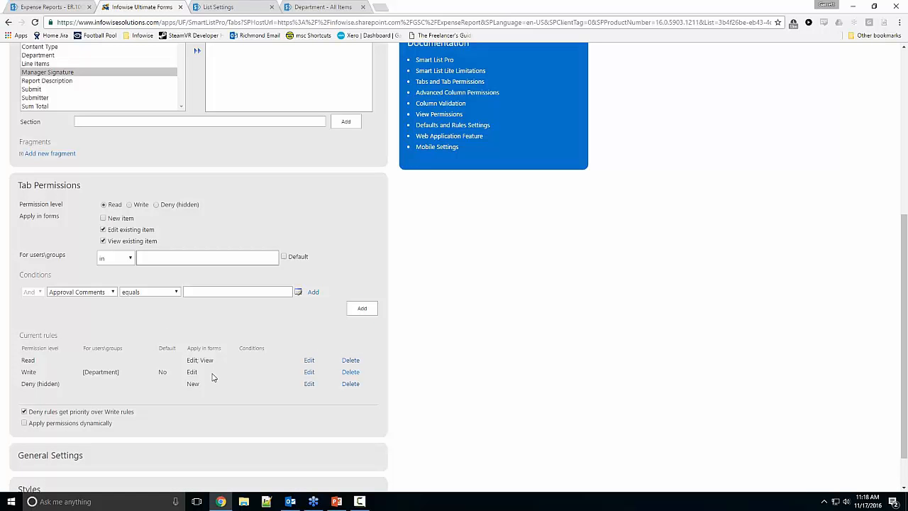
{"action": "scroll", "coordinate": [222, 385], "scroll_direction": "down", "scroll_amount": 2}
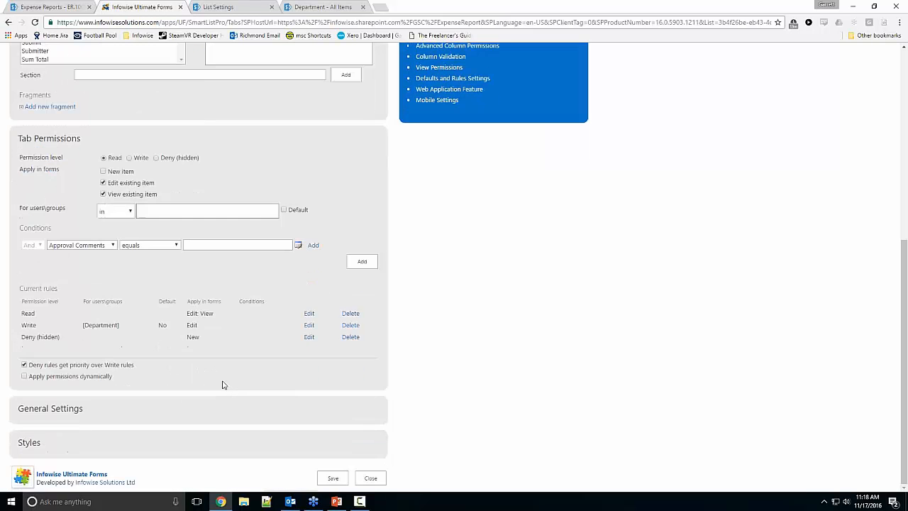
{"action": "left_click", "coordinate": [335, 475]}
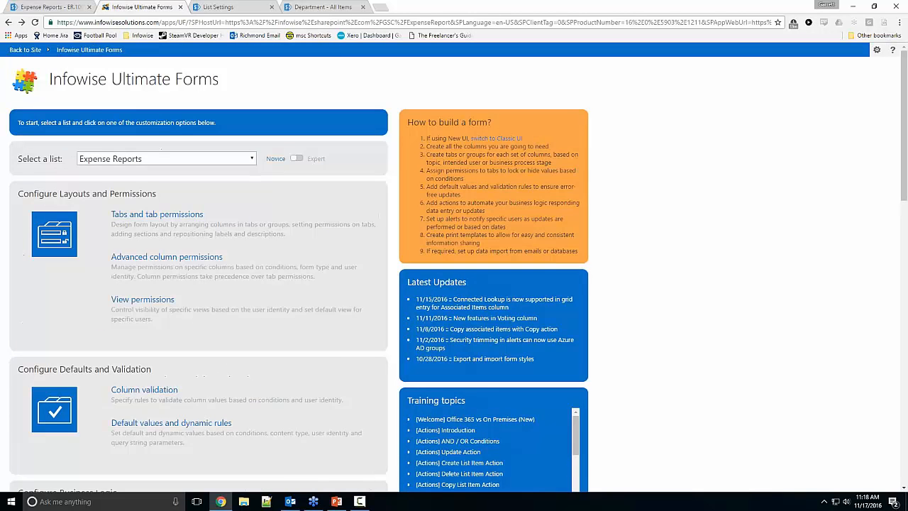
Step: In the SharePoint Expense Reports list, create and save a new report described as "Example 3" for the Training department
{"action": "key", "text": "ctrl+1"}
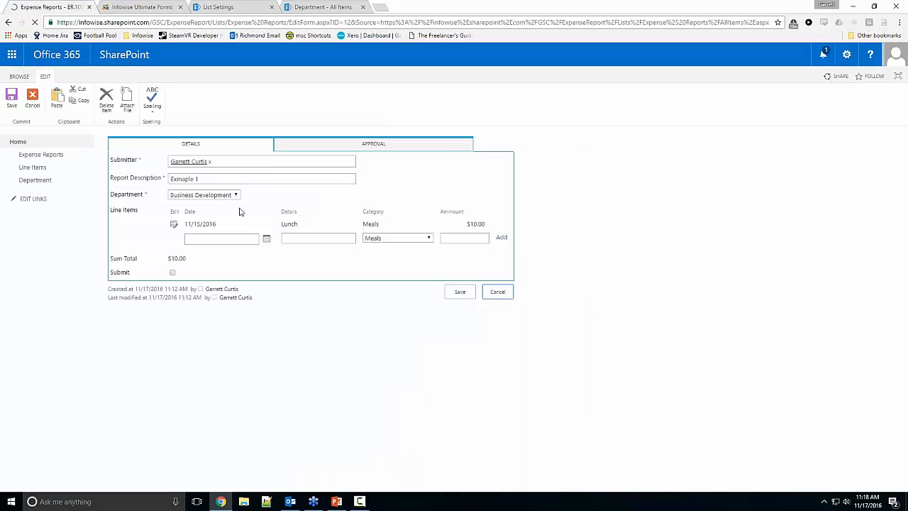
{"action": "left_click", "coordinate": [494, 237]}
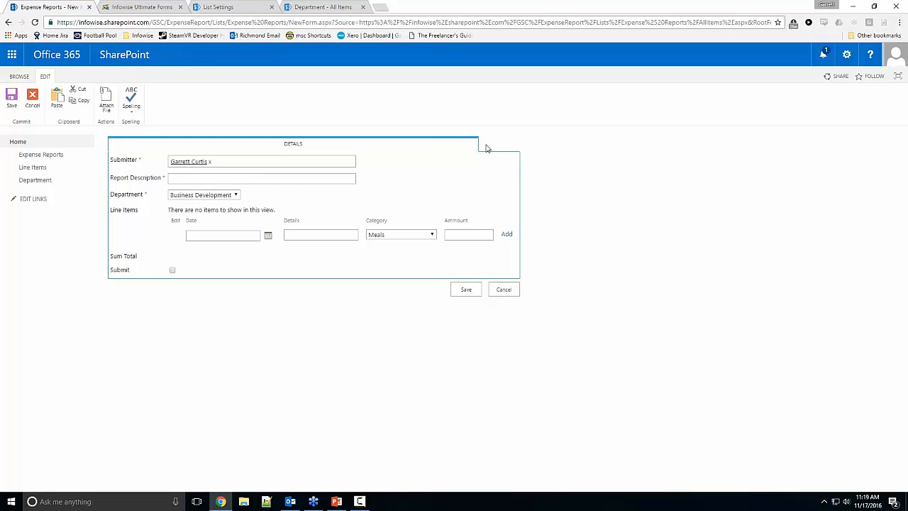
{"action": "left_click", "coordinate": [238, 180]}
{"action": "type", "text": "Example3"}
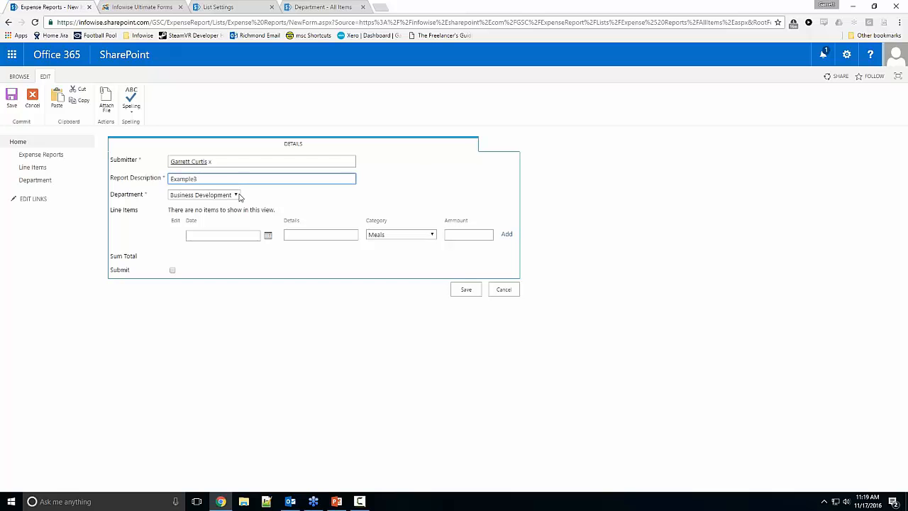
{"action": "key", "text": "BackSpace"}
{"action": "type", "text": "3"}
{"action": "left_click", "coordinate": [235, 194]}
{"action": "left_click", "coordinate": [195, 238]}
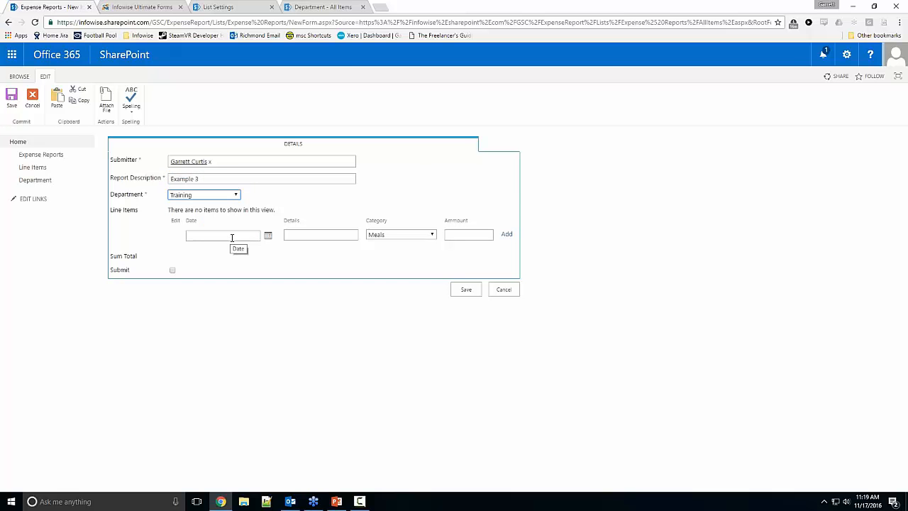
{"action": "left_click", "coordinate": [465, 291]}
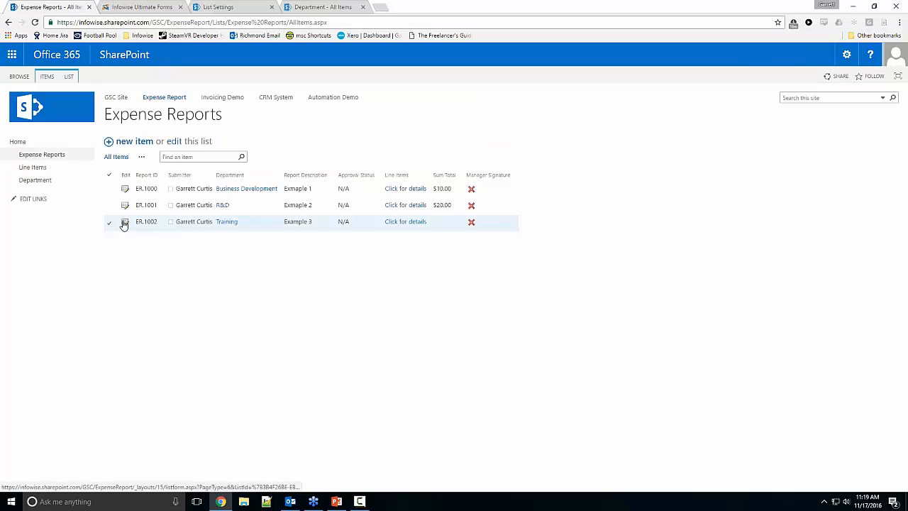
Step: Open the Training report for editing, remove the duplicate submitter, test whether the Approval tab's fields can be edited, and cancel the form
{"action": "left_click", "coordinate": [124, 224]}
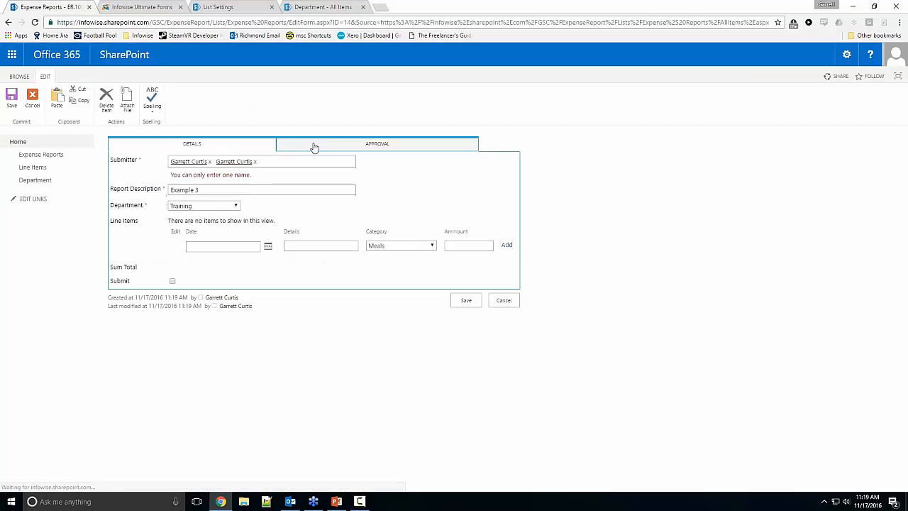
{"action": "left_click", "coordinate": [255, 163]}
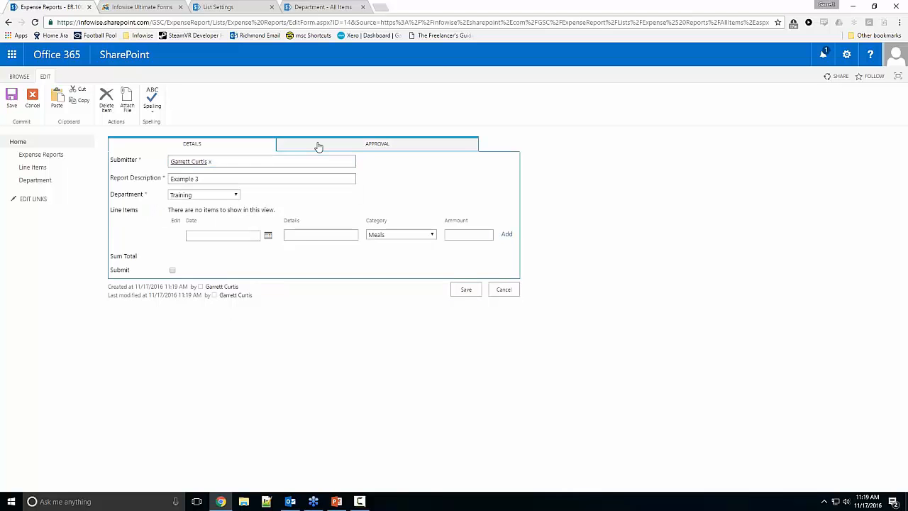
{"action": "left_click", "coordinate": [317, 146]}
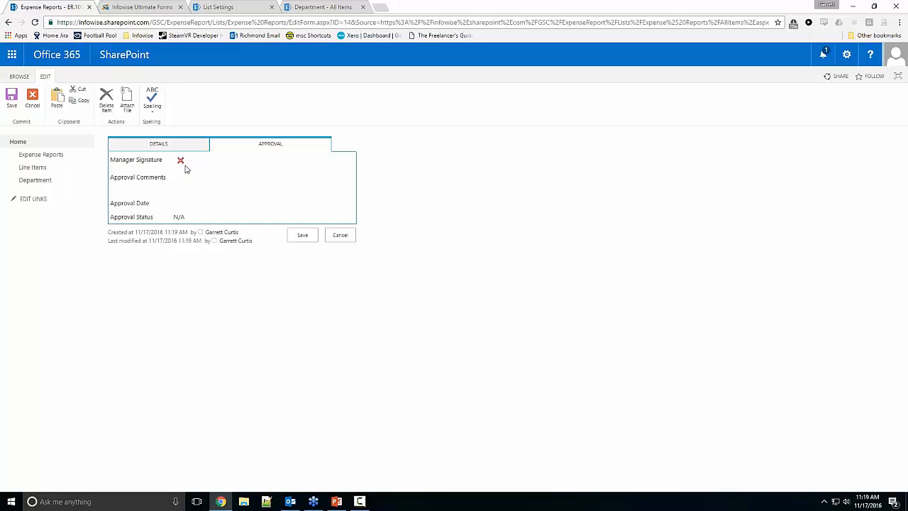
{"action": "double_click", "coordinate": [174, 203]}
{"action": "left_click", "coordinate": [185, 169]}
{"action": "left_click", "coordinate": [333, 236]}
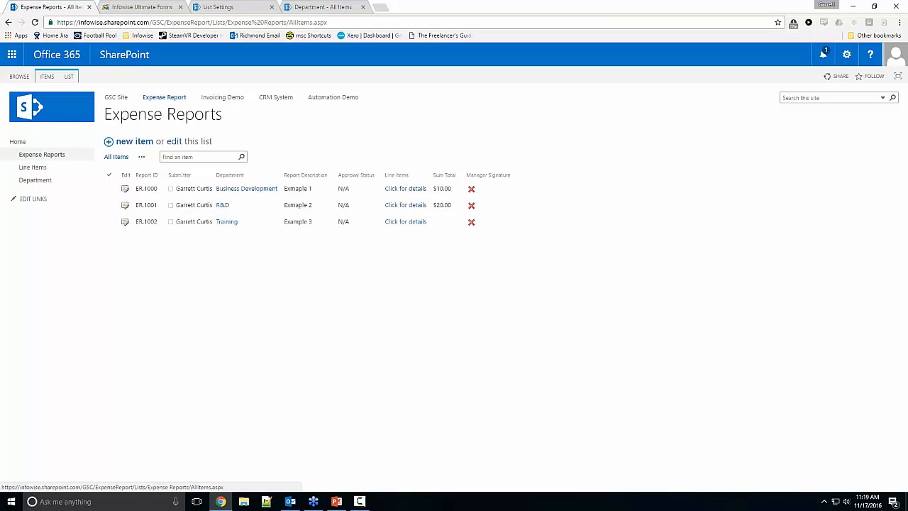
Step: Check the Department list's managers, then open the R&D report for editing, remove the duplicate submitter and show its Approval tab
{"action": "left_click", "coordinate": [322, 7]}
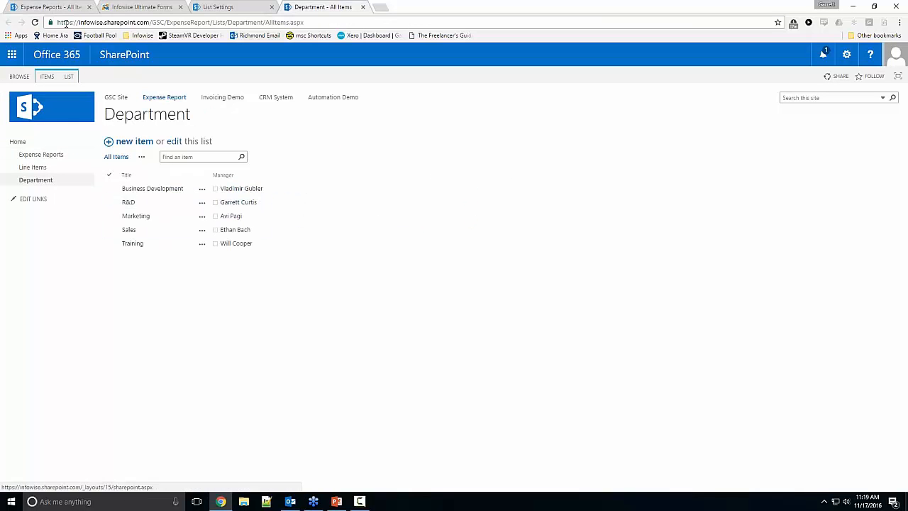
{"action": "left_click", "coordinate": [58, 8]}
{"action": "left_click", "coordinate": [135, 209]}
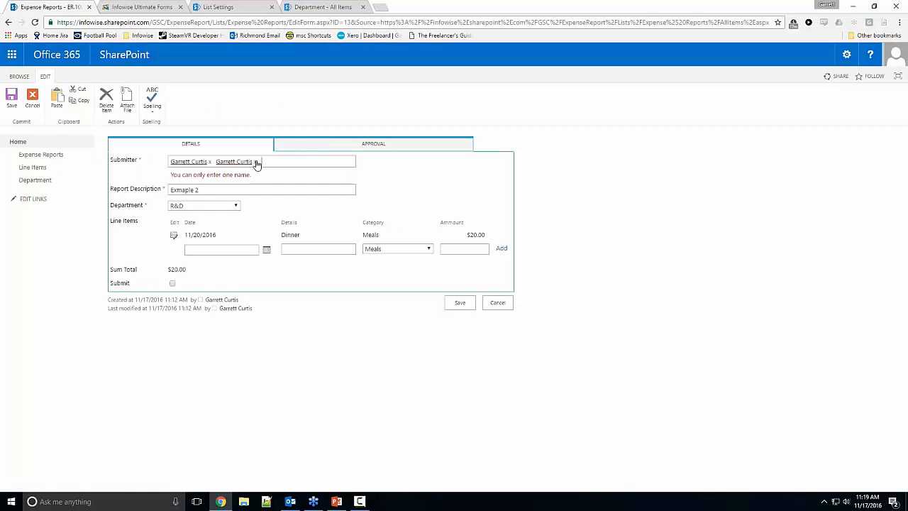
{"action": "left_click", "coordinate": [256, 162]}
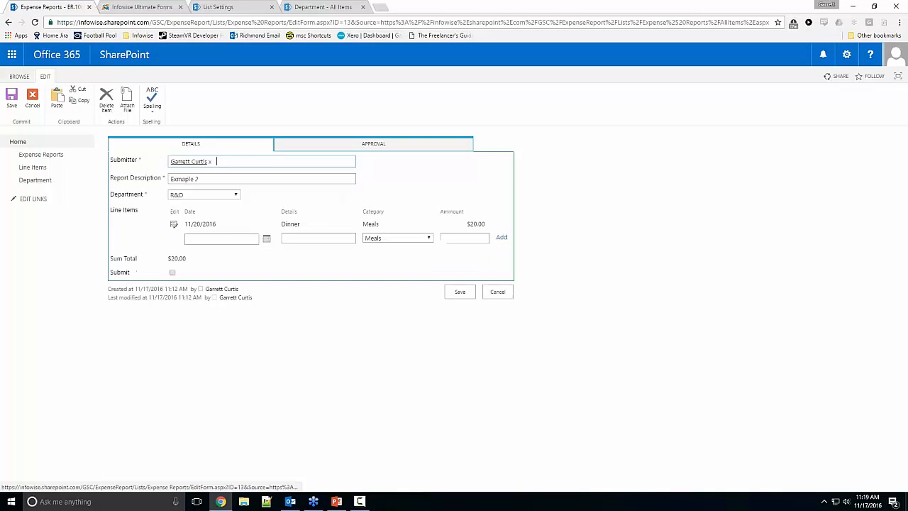
{"action": "left_click", "coordinate": [373, 143]}
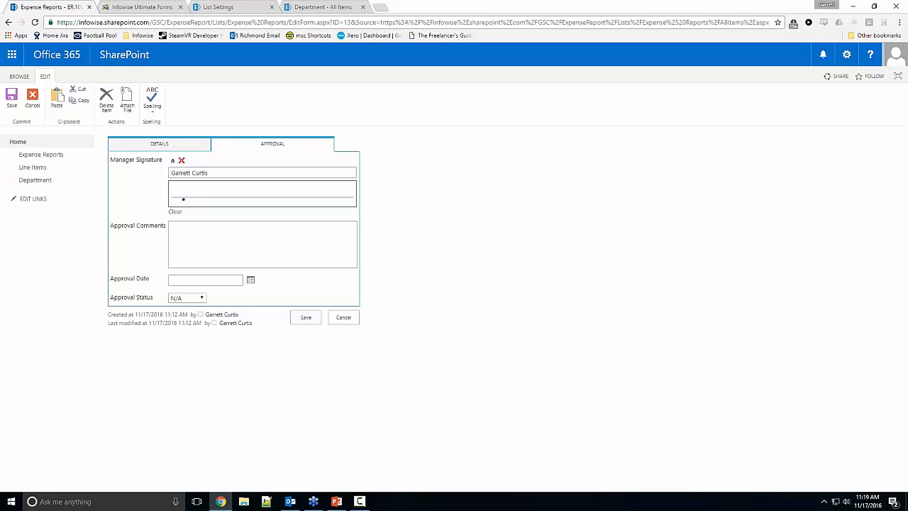
Step: Draw the manager signature, set Approval Date to 11/16/2016 and Approval Status to Approved, and save the R&D report
{"action": "mouse_move", "coordinate": [177, 201]}
{"action": "left_mouse_down"}
{"action": "mouse_move", "coordinate": [195, 186]}
{"action": "mouse_move", "coordinate": [209, 199]}
{"action": "mouse_move", "coordinate": [285, 194]}
{"action": "left_mouse_up"}
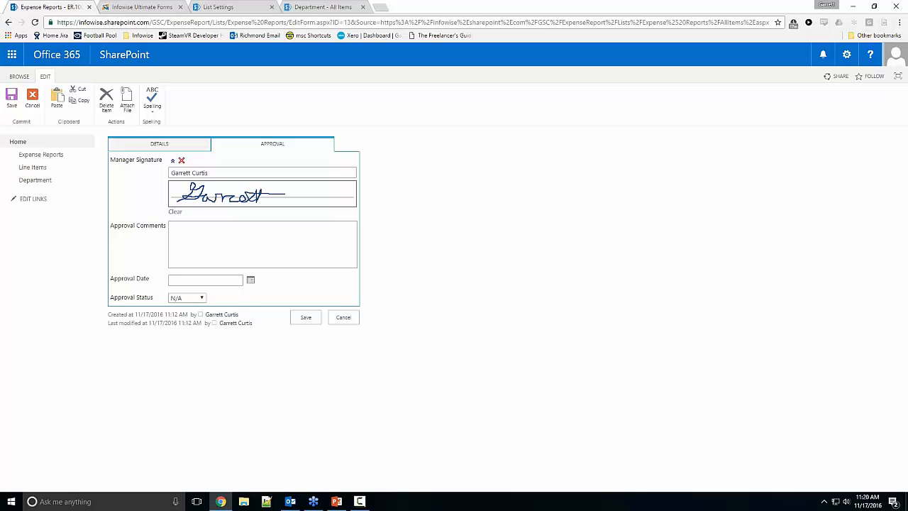
{"action": "left_click", "coordinate": [251, 281]}
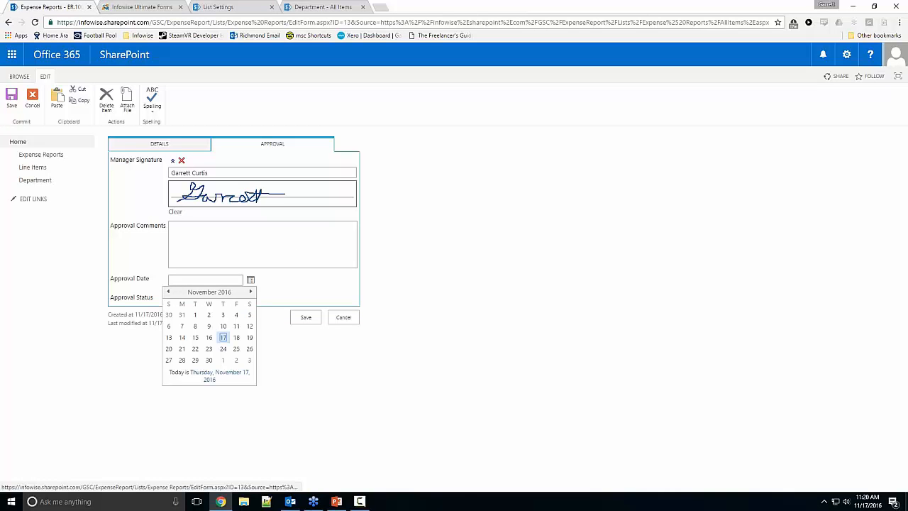
{"action": "left_click", "coordinate": [210, 337]}
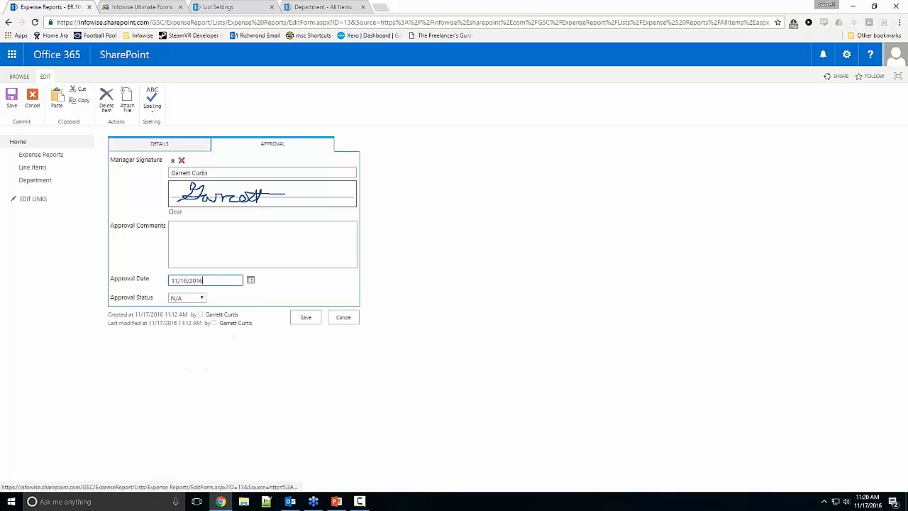
{"action": "left_click", "coordinate": [197, 298]}
{"action": "left_click", "coordinate": [194, 316]}
{"action": "left_click", "coordinate": [306, 317]}
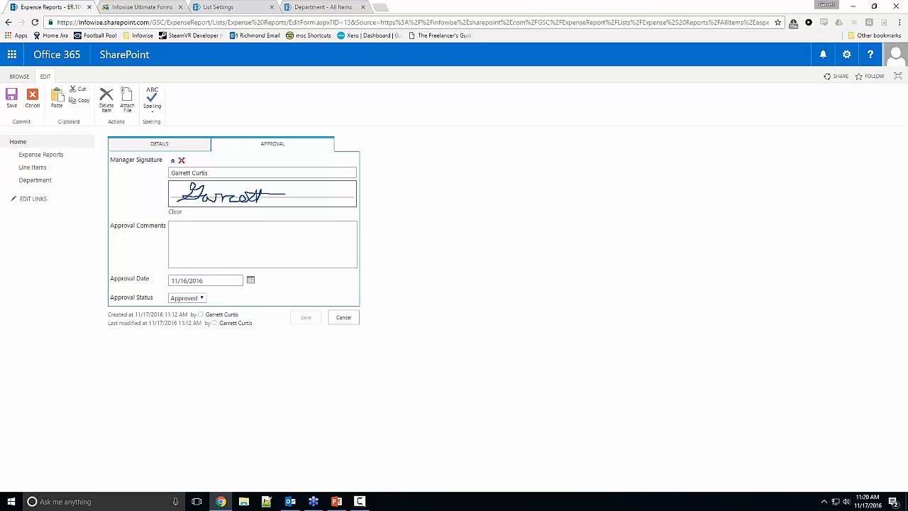
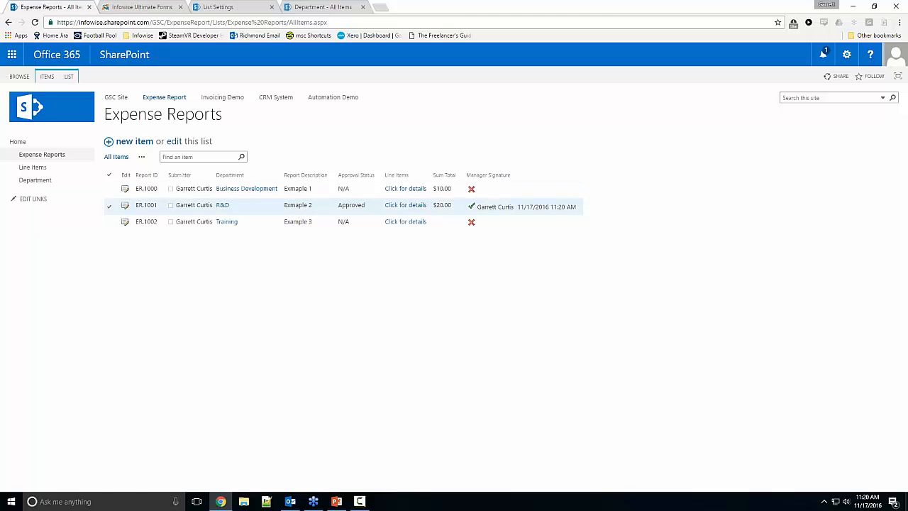
Step: Open the R&D expense report for editing, review its signature and approval fields, and return to its details
{"action": "left_click", "coordinate": [125, 206]}
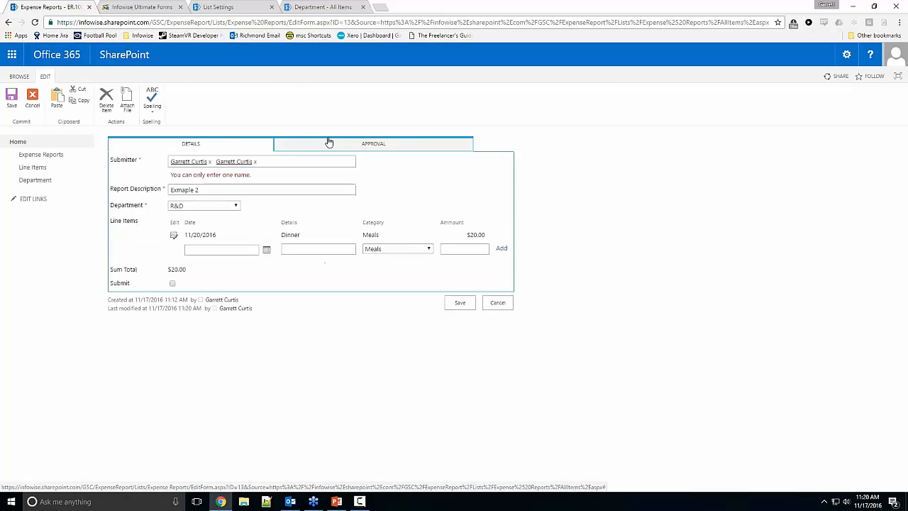
{"action": "left_click", "coordinate": [328, 143]}
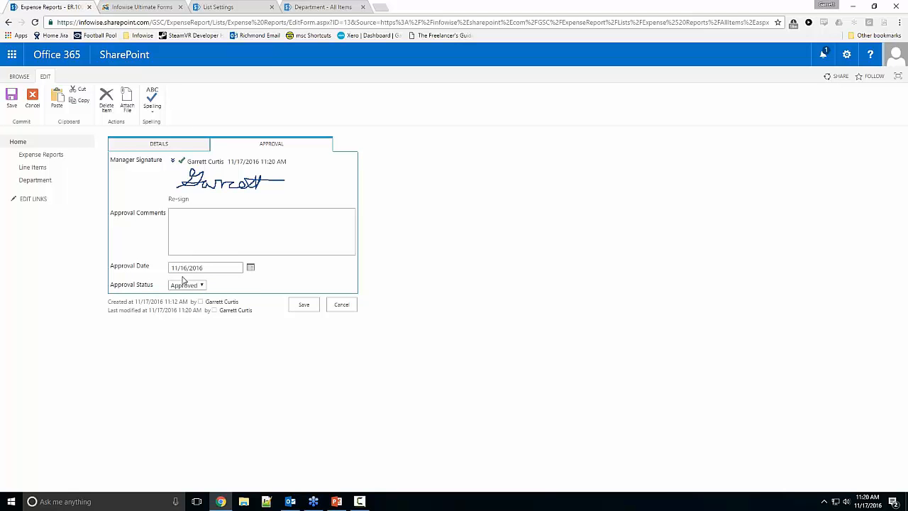
{"action": "left_click", "coordinate": [159, 143]}
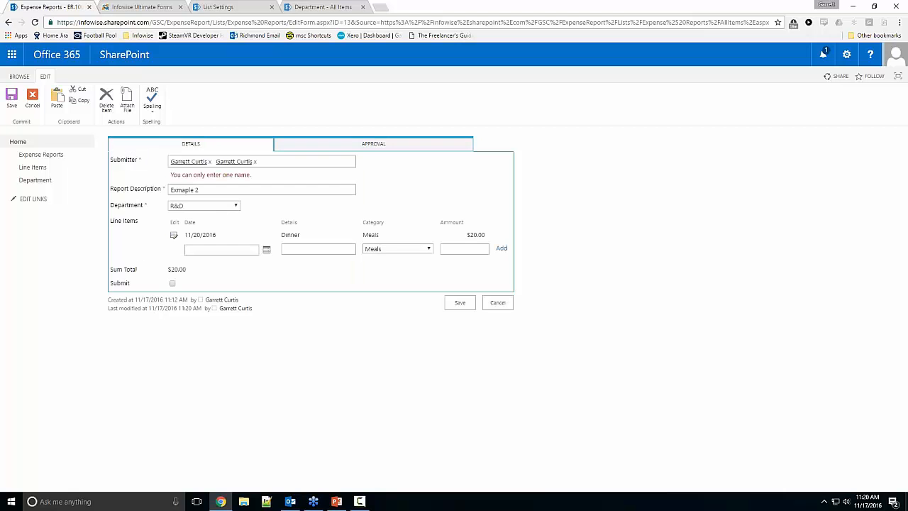
Step: In Infowise Ultimate Forms, start an "Update list item" action for Expense Reports named "Manager Approved" that runs only on the Edit event
{"action": "left_click", "coordinate": [170, 8]}
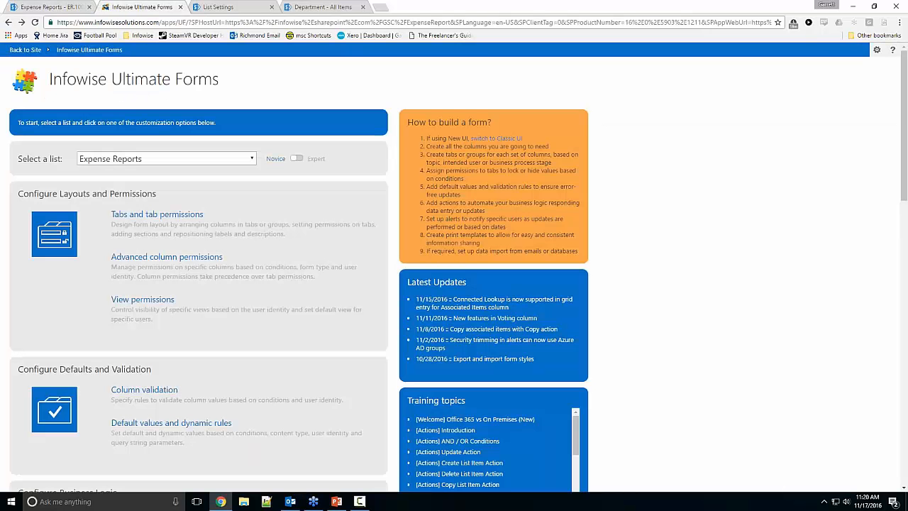
{"action": "scroll", "coordinate": [142, 201], "scroll_direction": "down", "scroll_amount": 5}
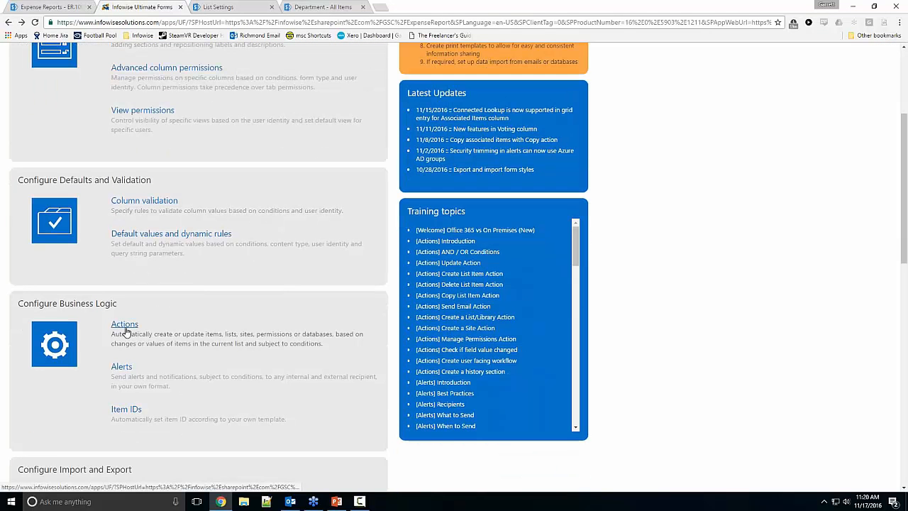
{"action": "left_click", "coordinate": [125, 325]}
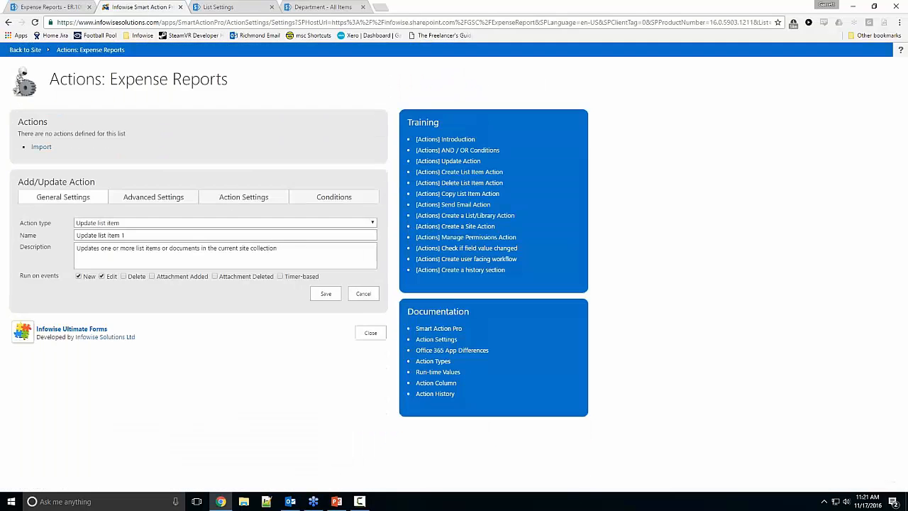
{"action": "left_click", "coordinate": [147, 224]}
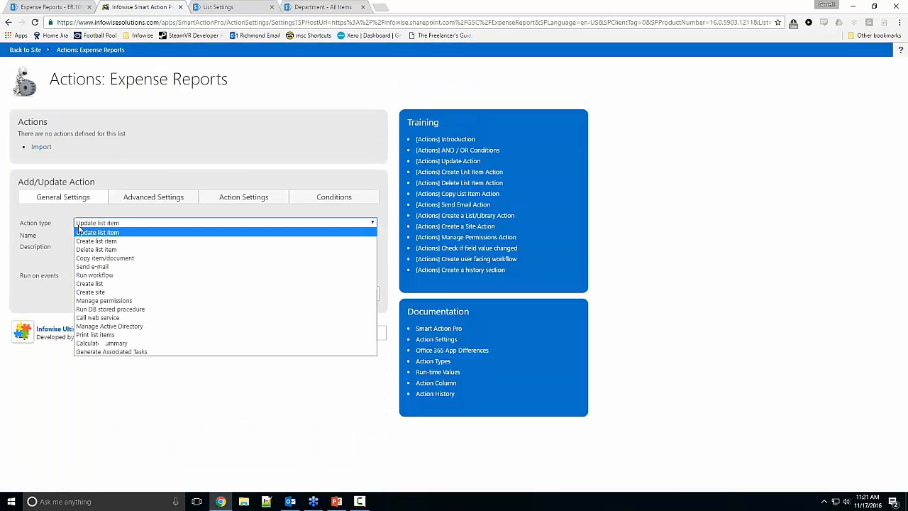
{"action": "left_click", "coordinate": [132, 233]}
{"action": "key", "text": "Tab"}
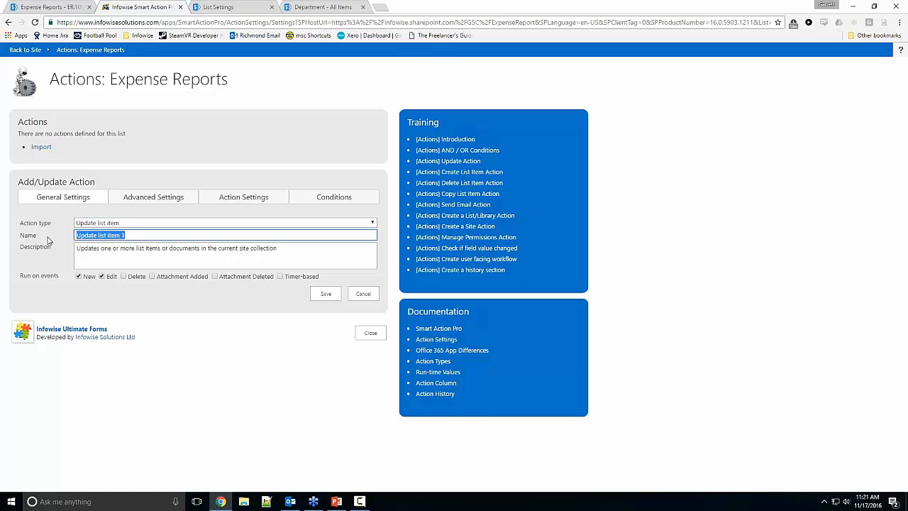
{"action": "type", "text": "Manager Approved"}
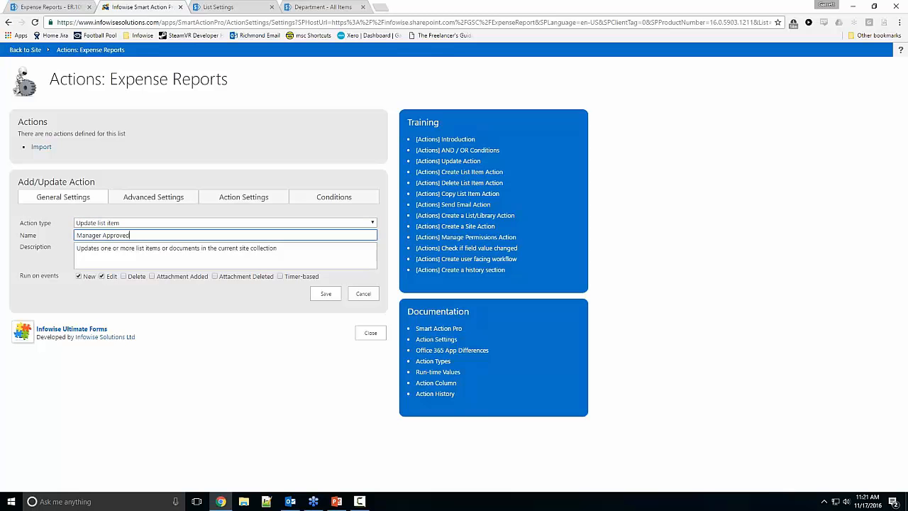
{"action": "left_click", "coordinate": [102, 276]}
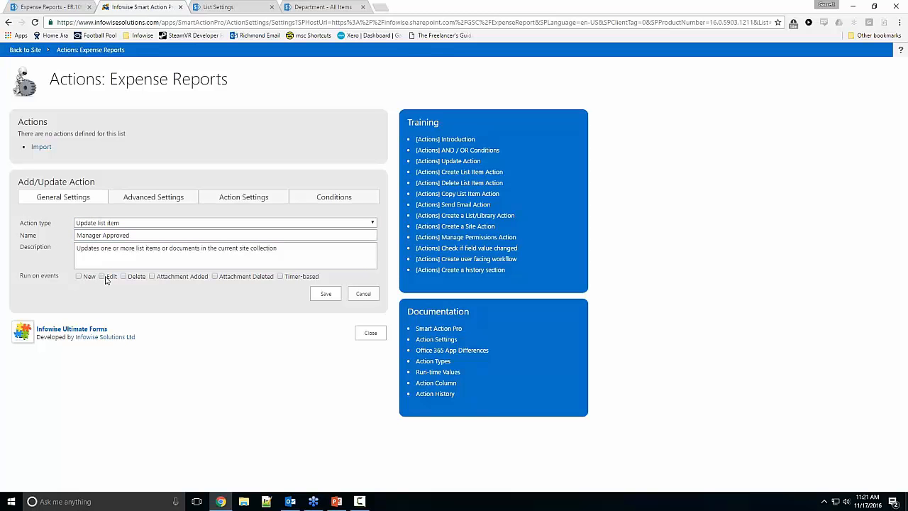
{"action": "left_click", "coordinate": [103, 276]}
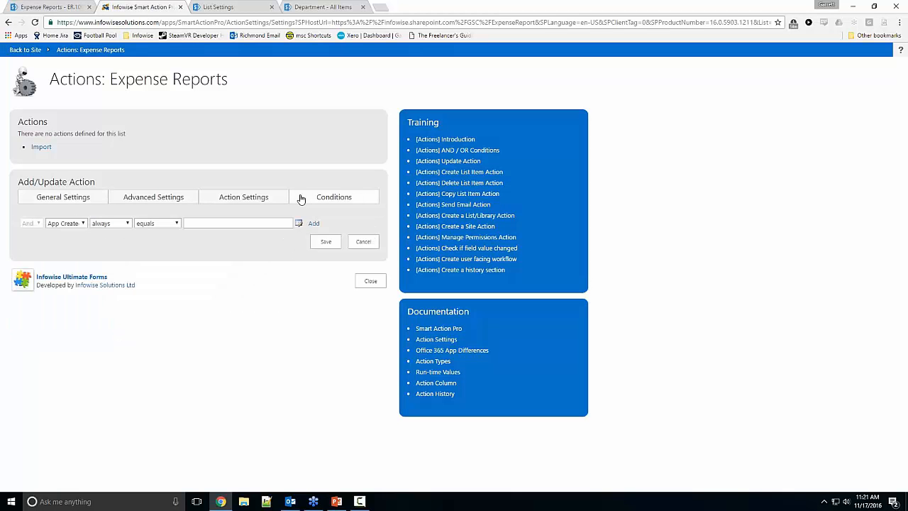
Step: Add a condition to the action requiring that Manager Signature after change equals true
{"action": "left_click", "coordinate": [83, 224]}
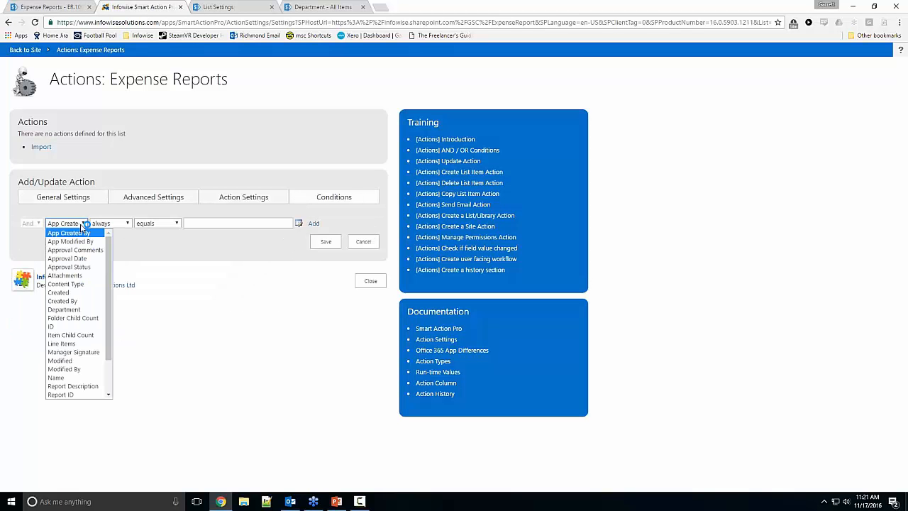
{"action": "left_click", "coordinate": [88, 352]}
{"action": "left_click", "coordinate": [125, 224]}
{"action": "left_click", "coordinate": [120, 241]}
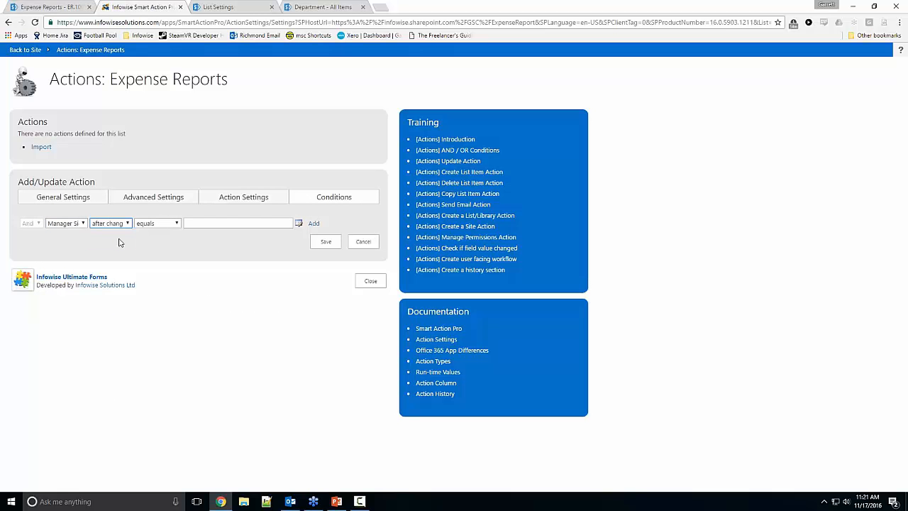
{"action": "left_click", "coordinate": [187, 223]}
{"action": "type", "text": "true"}
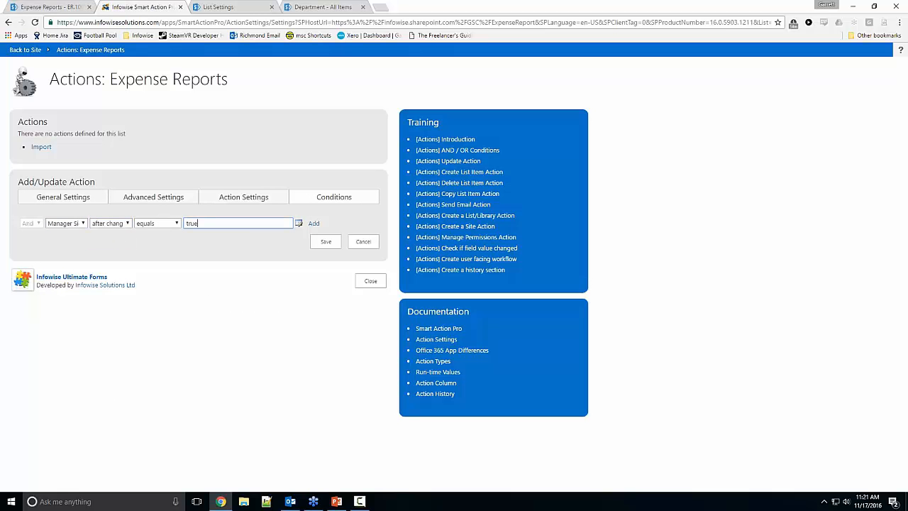
{"action": "left_click", "coordinate": [314, 223]}
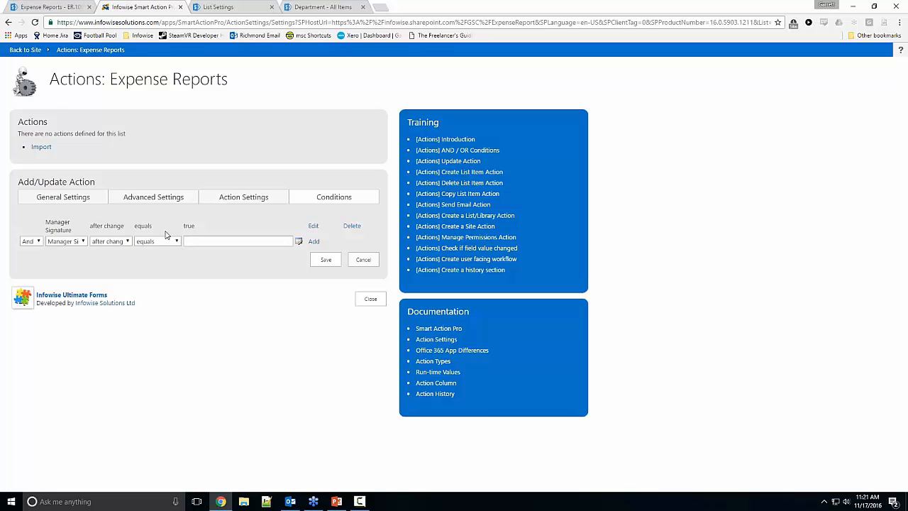
Step: In the action's values to set, add Approval Status with the value "Appoved"
{"action": "left_click", "coordinate": [221, 200]}
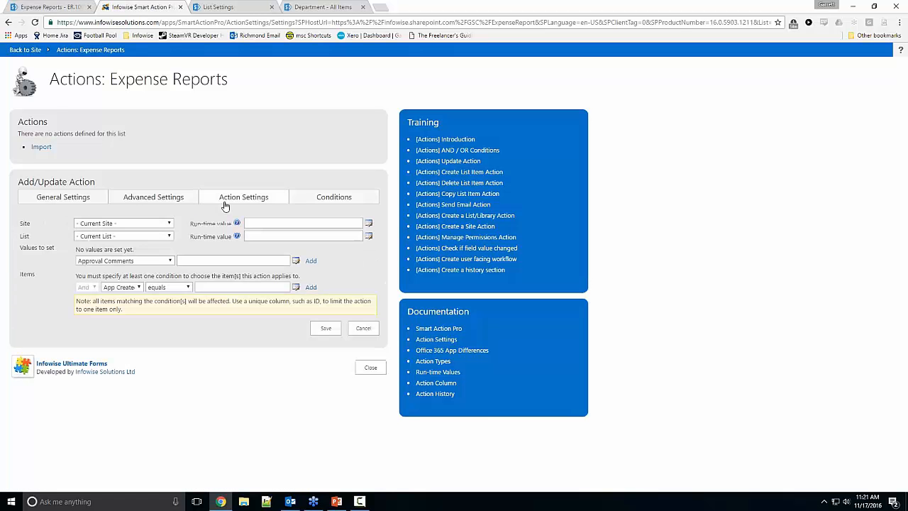
{"action": "left_click", "coordinate": [149, 261]}
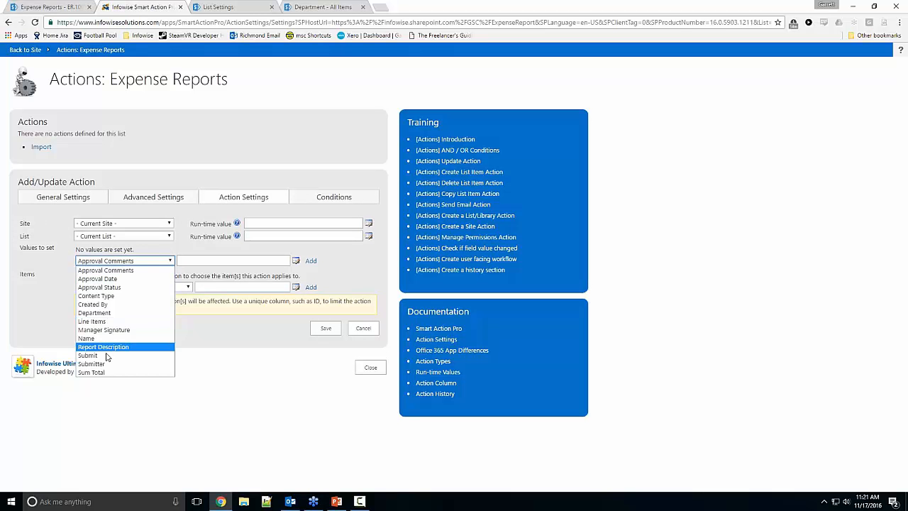
{"action": "left_click", "coordinate": [120, 287]}
{"action": "left_click", "coordinate": [199, 261]}
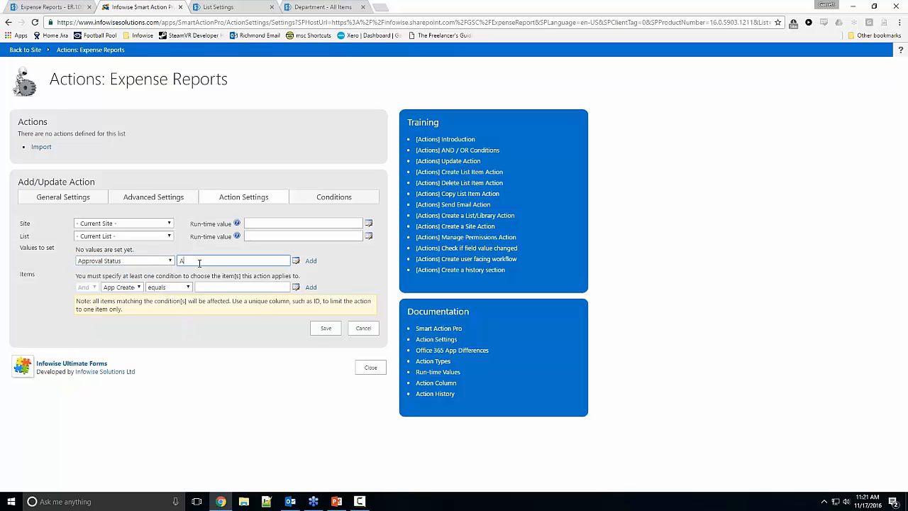
{"action": "type", "text": "Appoved"}
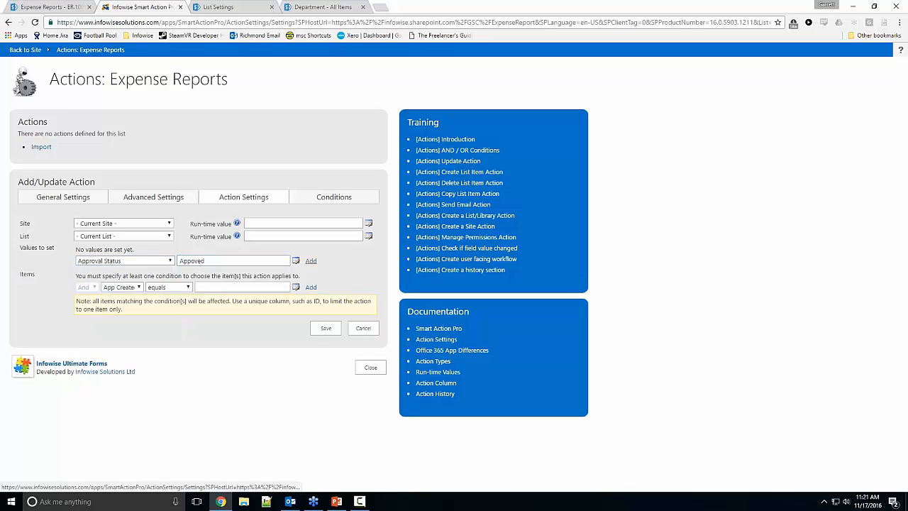
{"action": "left_click", "coordinate": [310, 261]}
Step: Add Approval Date to the action's values to set, using the Today function as its value
{"action": "left_click", "coordinate": [146, 261]}
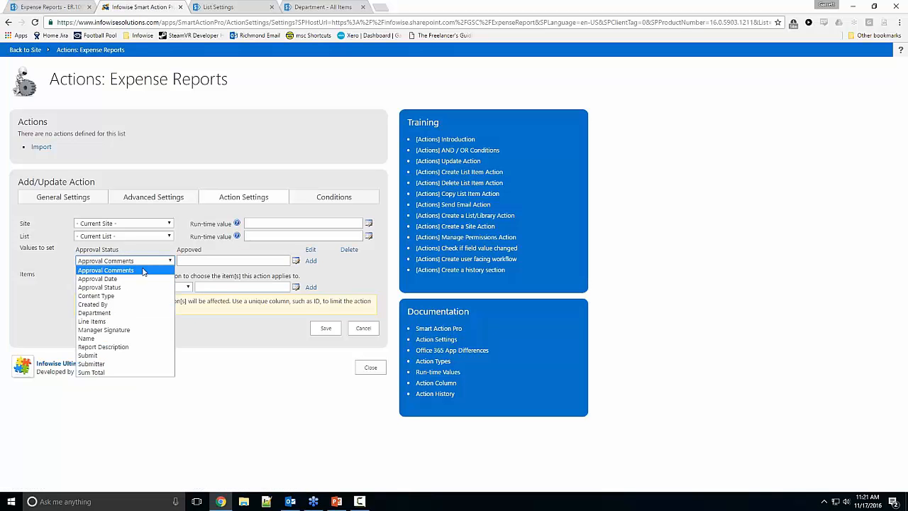
{"action": "left_click", "coordinate": [113, 275]}
{"action": "left_click", "coordinate": [295, 260]}
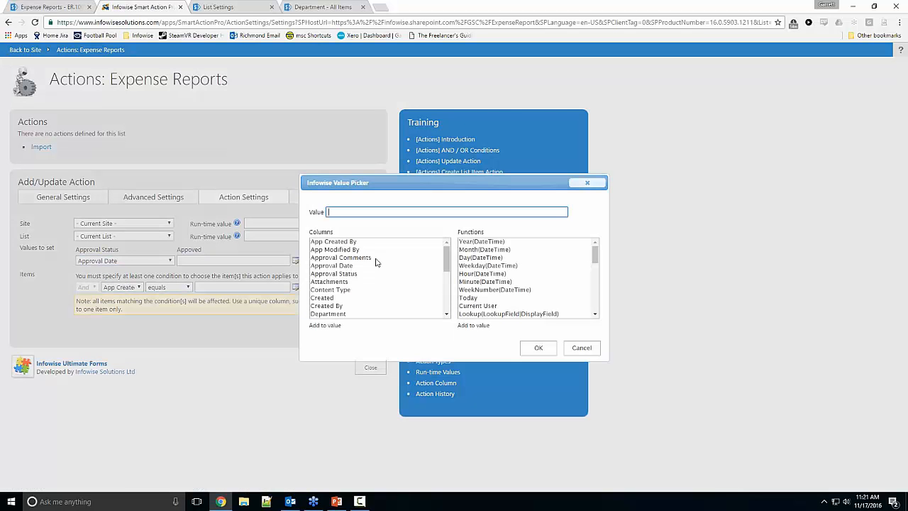
{"action": "double_click", "coordinate": [469, 297]}
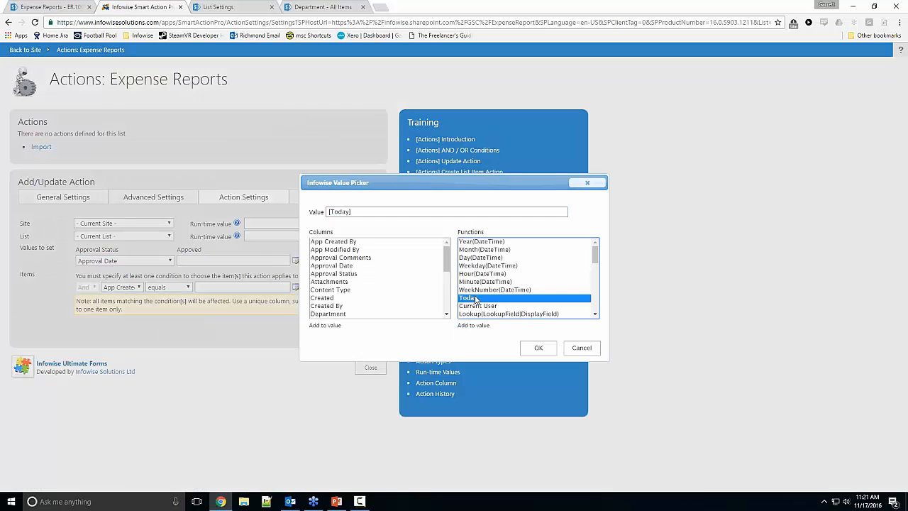
{"action": "left_click", "coordinate": [537, 348]}
{"action": "left_click", "coordinate": [310, 261]}
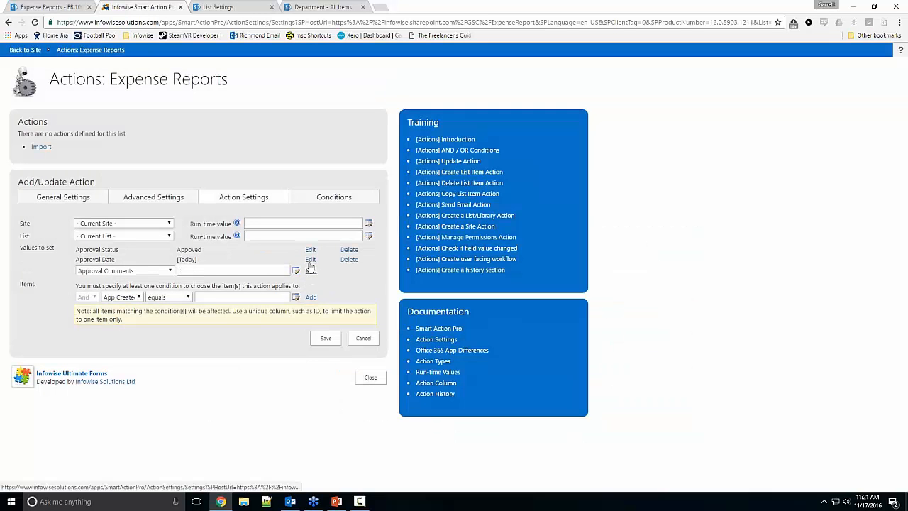
Step: Limit the action to the item whose ID equals [ID] and save the action
{"action": "left_click", "coordinate": [129, 301]}
{"action": "left_click", "coordinate": [126, 400]}
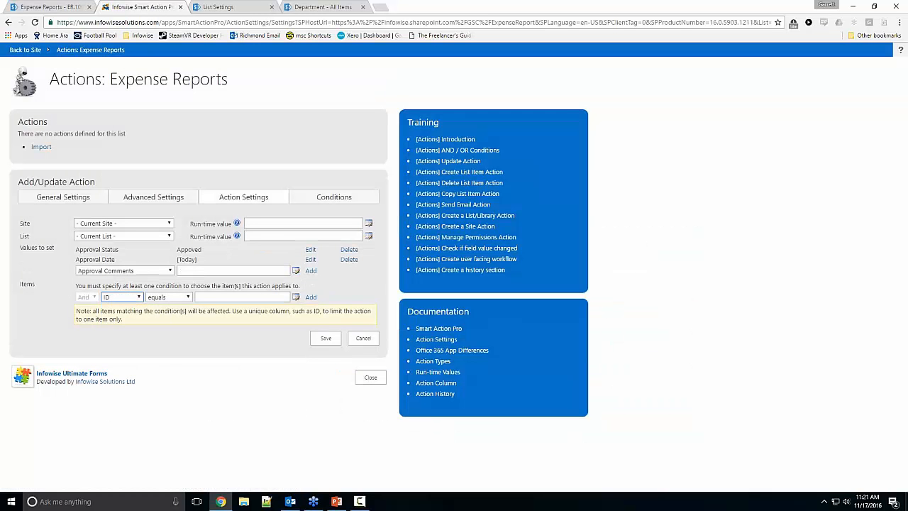
{"action": "left_click", "coordinate": [214, 296]}
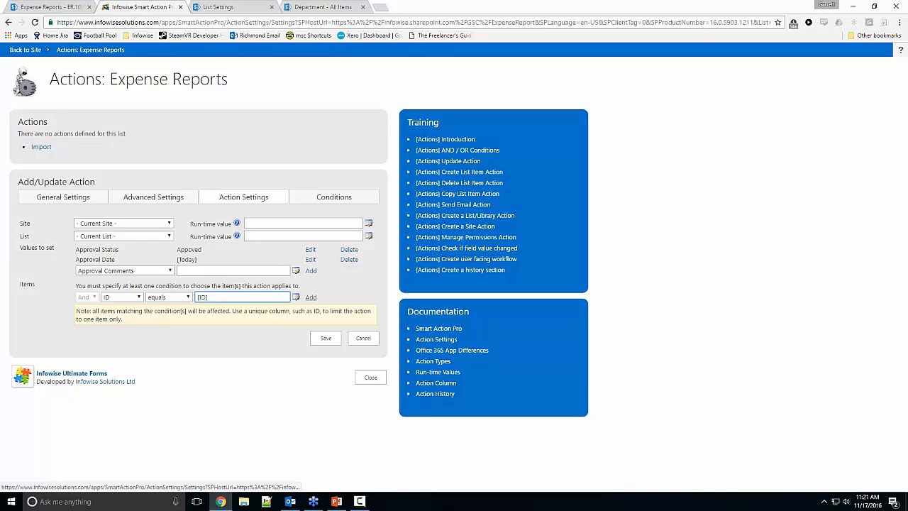
{"action": "left_click", "coordinate": [310, 298]}
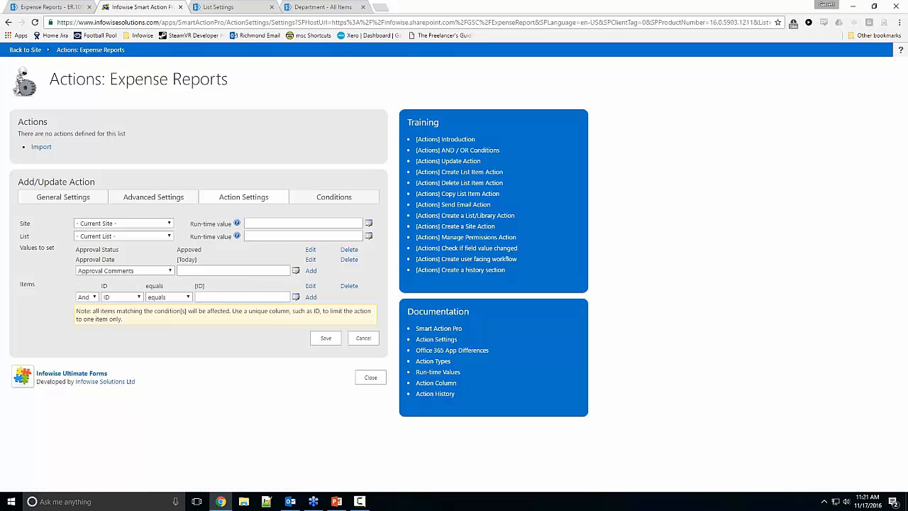
{"action": "left_click", "coordinate": [326, 338]}
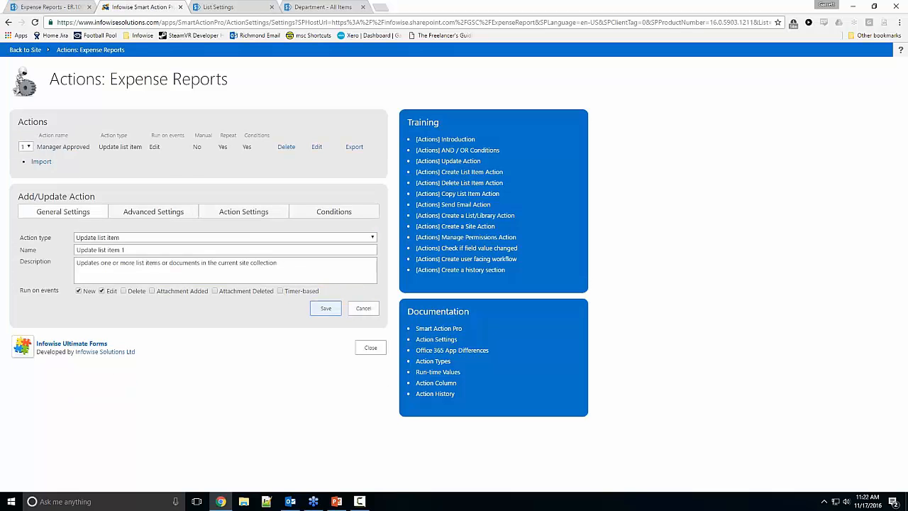
Step: Cancel the R&D report form in SharePoint, open the Training report for editing and remove its duplicate submitter
{"action": "key", "text": "ctrl+shift+Tab"}
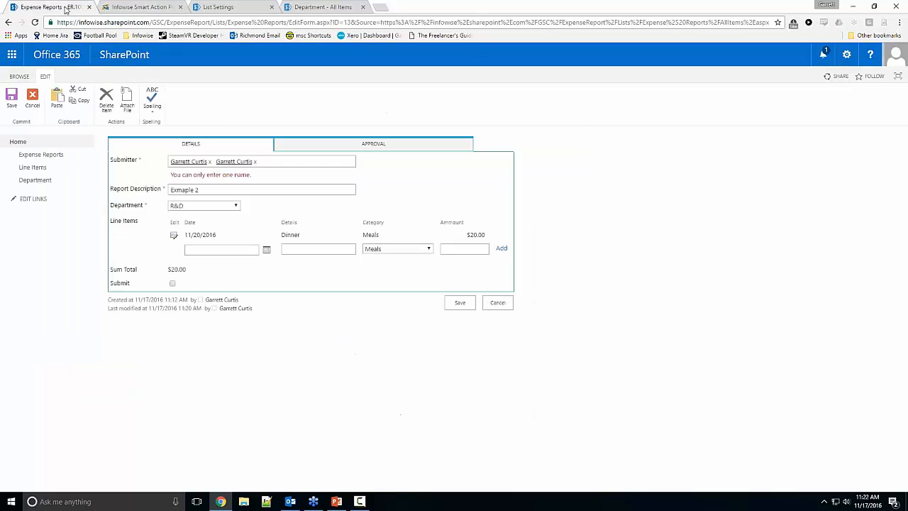
{"action": "left_click", "coordinate": [496, 302]}
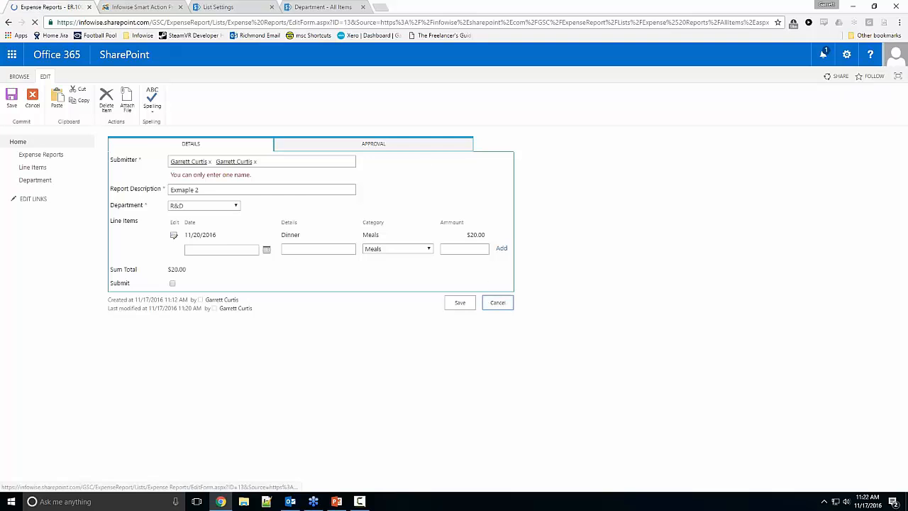
{"action": "left_click", "coordinate": [125, 222]}
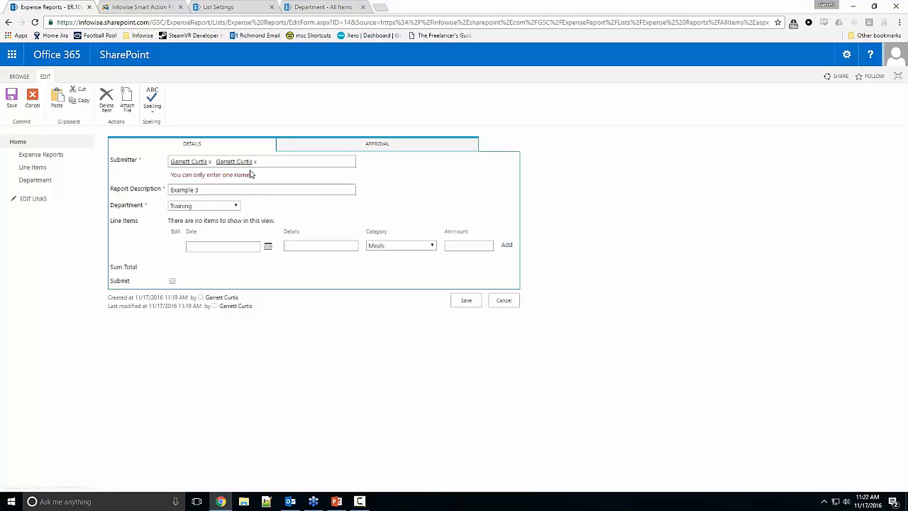
Step: In Infowise Ultimate Forms, edit the Submitter dynamic rule so it no longer applies to editing existing items, and save the rules
{"action": "left_click", "coordinate": [153, 7]}
{"action": "left_click", "coordinate": [369, 346]}
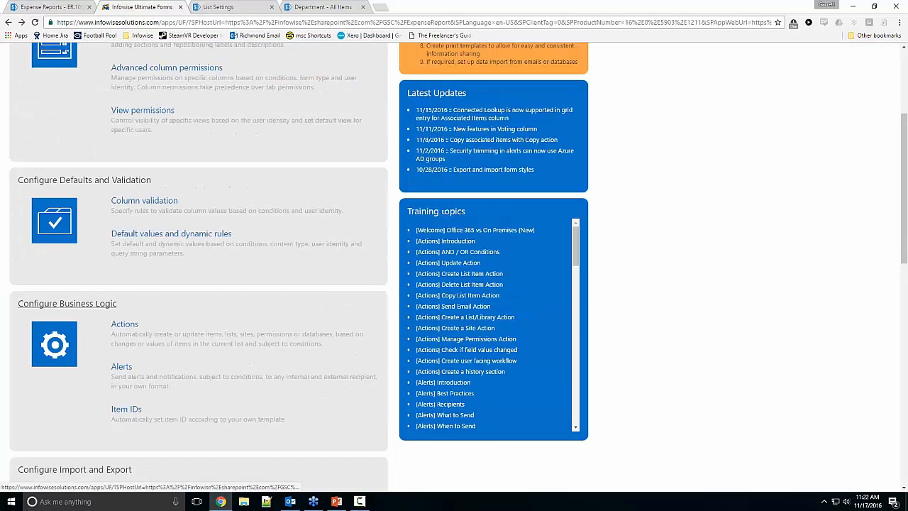
{"action": "left_click", "coordinate": [195, 285]}
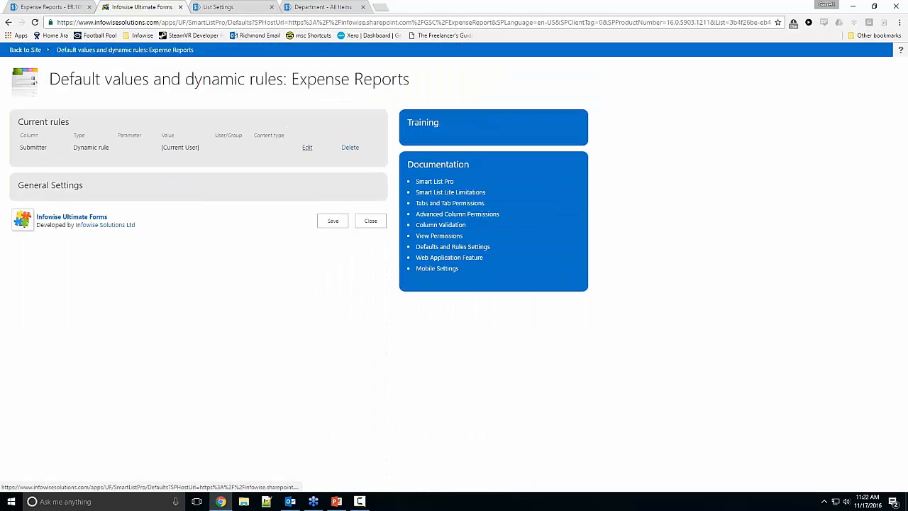
{"action": "left_click", "coordinate": [305, 146]}
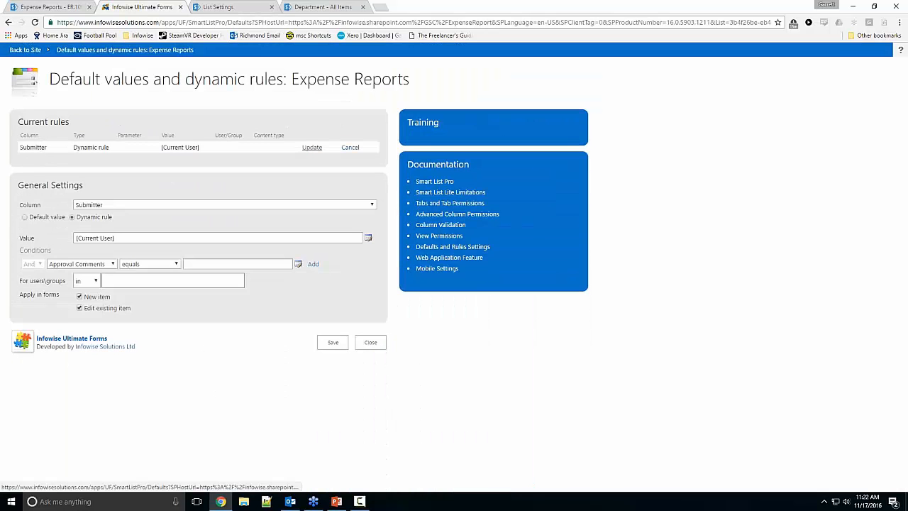
{"action": "left_click", "coordinate": [80, 306]}
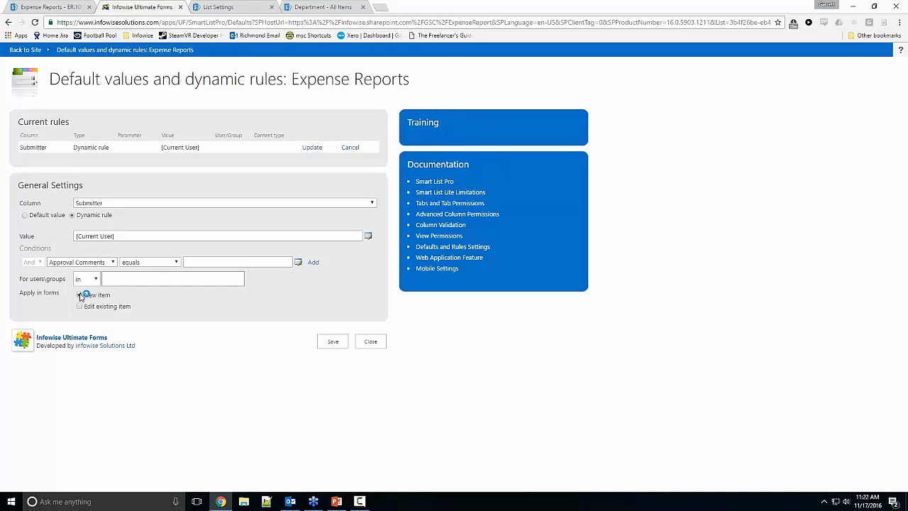
{"action": "left_click", "coordinate": [326, 341]}
{"action": "left_click", "coordinate": [516, 96]}
{"action": "left_click", "coordinate": [312, 147]}
{"action": "left_click", "coordinate": [332, 327]}
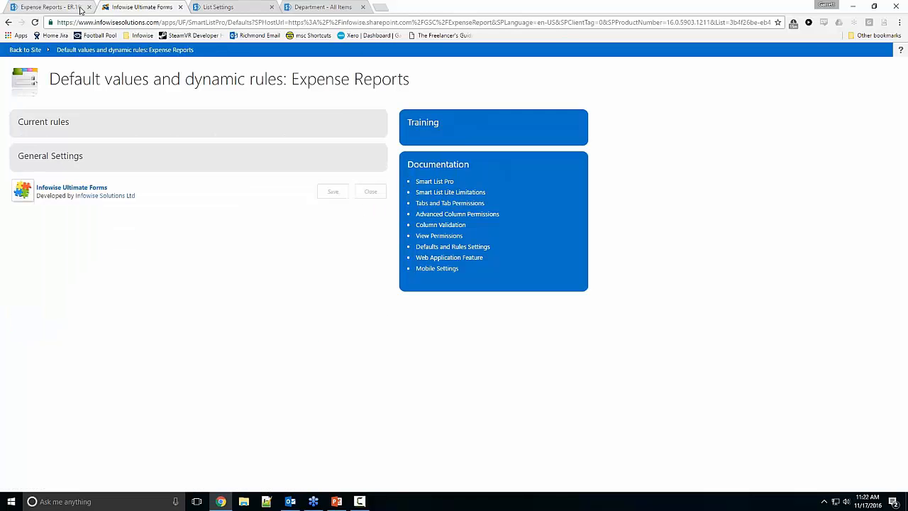
Step: Return to the Training report's edit form and examine its Approval fields
{"action": "left_click", "coordinate": [79, 8]}
{"action": "left_click", "coordinate": [350, 143]}
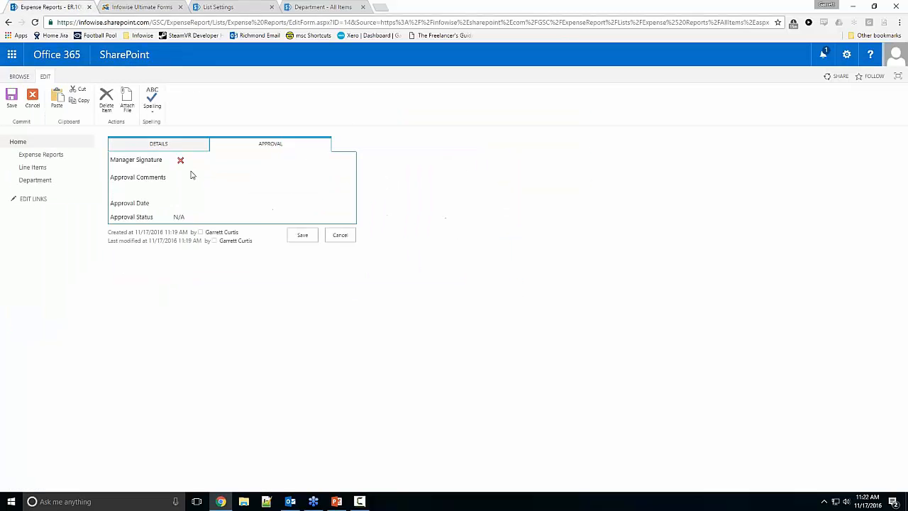
Step: Change the Example 3 report's Department to R&D and save the report
{"action": "left_click", "coordinate": [114, 141]}
{"action": "left_click", "coordinate": [217, 194]}
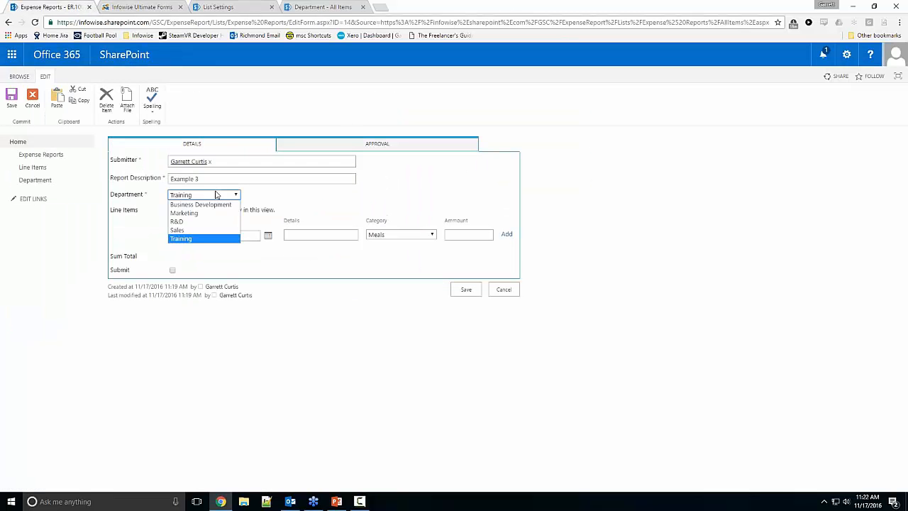
{"action": "left_click", "coordinate": [202, 214]}
{"action": "left_click", "coordinate": [466, 290]}
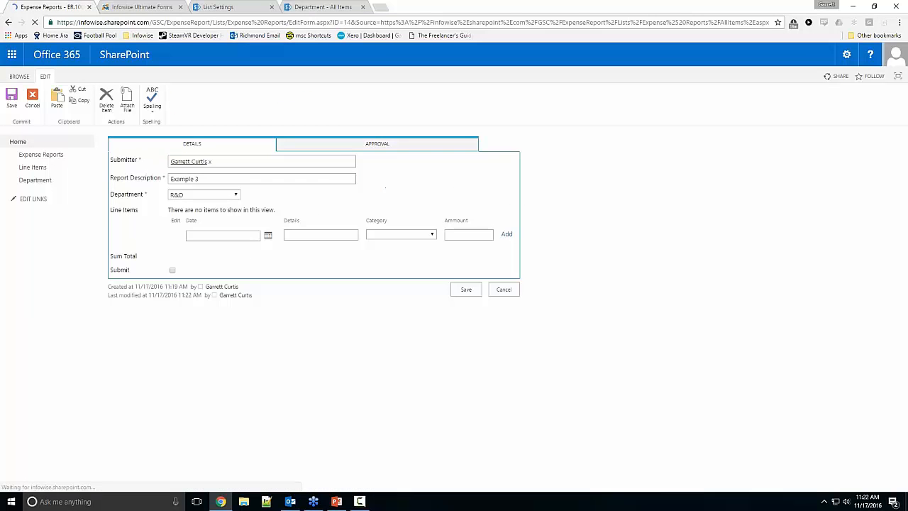
Step: Sign the Manager Signature field of the Example 3 report, save it and refresh the Expense Reports list
{"action": "left_click", "coordinate": [332, 145]}
{"action": "mouse_move", "coordinate": [179, 203]}
{"action": "left_mouse_down"}
{"action": "mouse_move", "coordinate": [223, 187]}
{"action": "mouse_move", "coordinate": [241, 200]}
{"action": "mouse_move", "coordinate": [312, 193]}
{"action": "left_mouse_up"}
{"action": "left_click", "coordinate": [308, 316]}
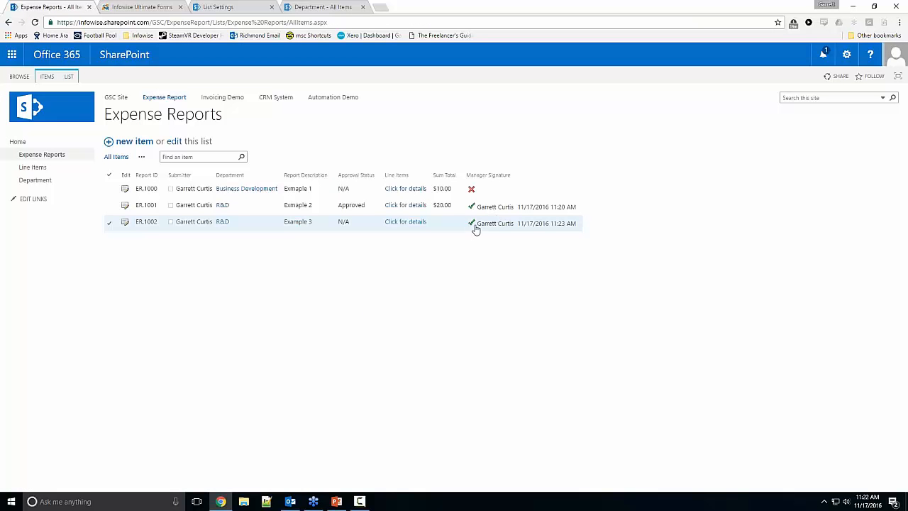
{"action": "left_click", "coordinate": [35, 22]}
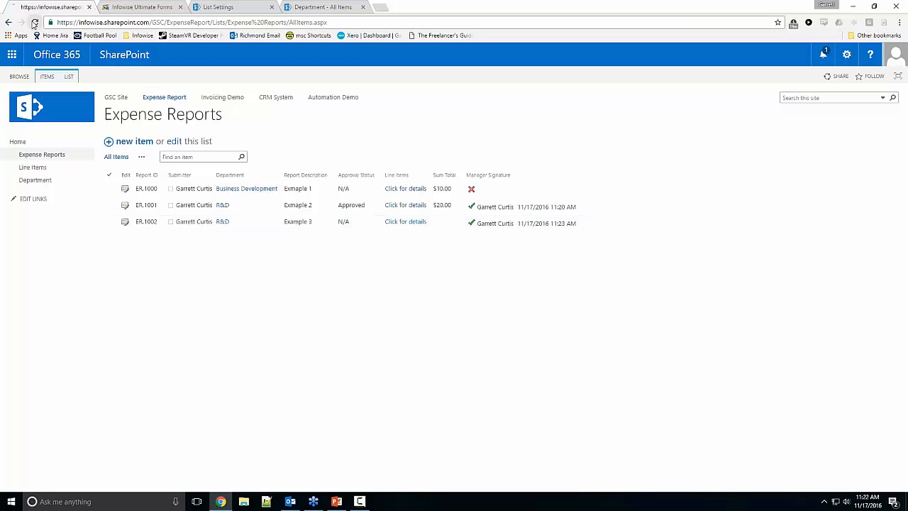
Step: Reopen the Example 3 report's approval fields, try the Approved status and cancel the form without saving
{"action": "left_click", "coordinate": [126, 224]}
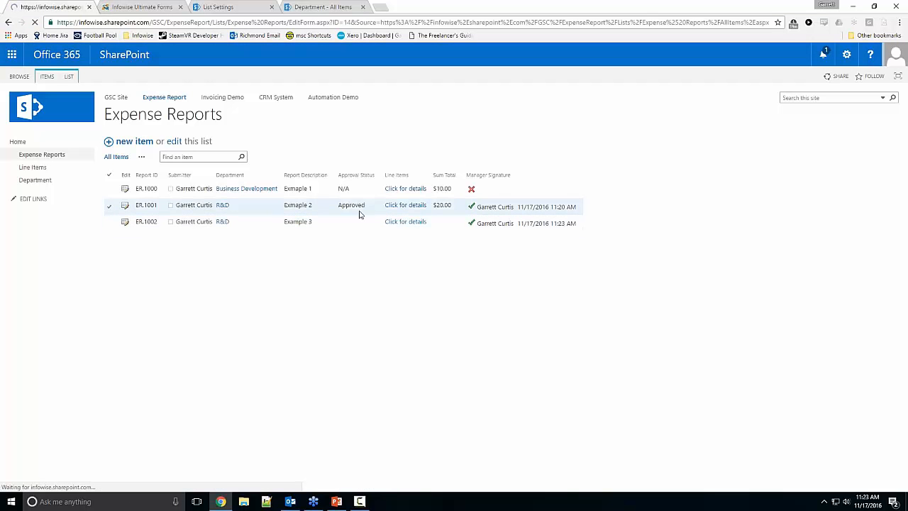
{"action": "left_click", "coordinate": [348, 146]}
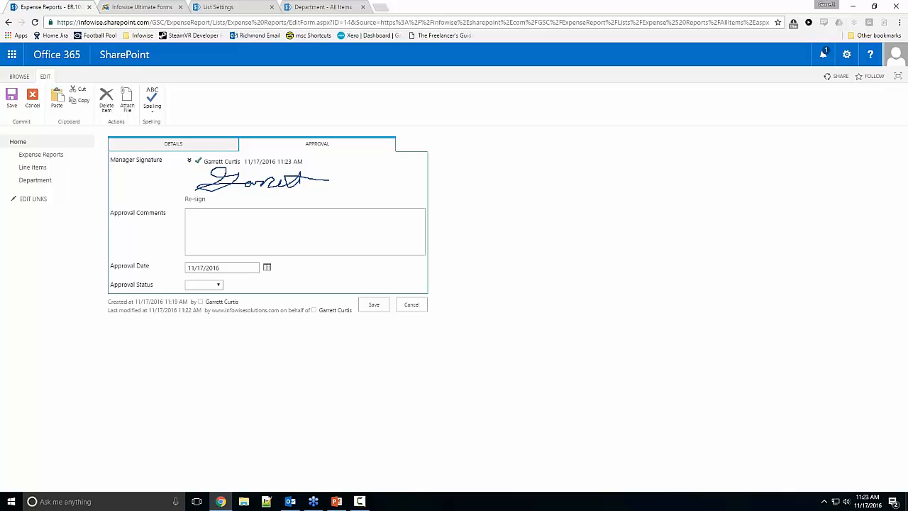
{"action": "left_click", "coordinate": [204, 285]}
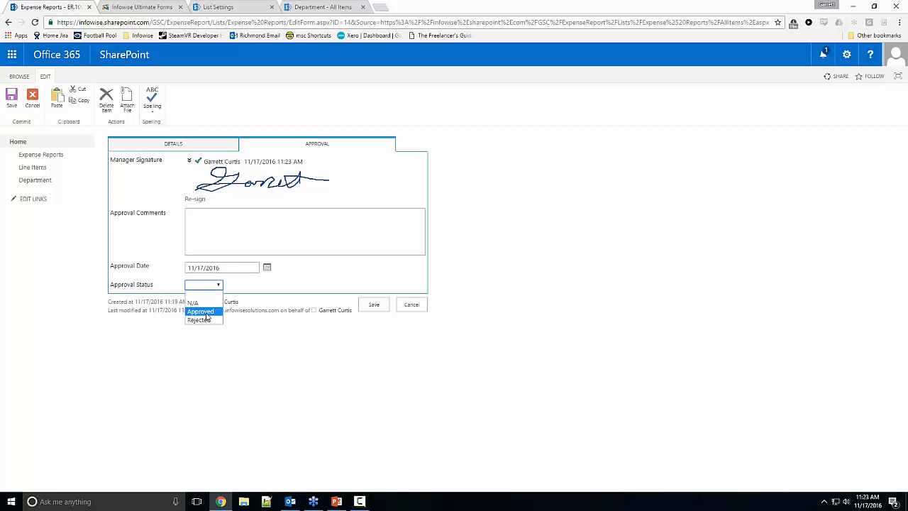
{"action": "left_click", "coordinate": [202, 312]}
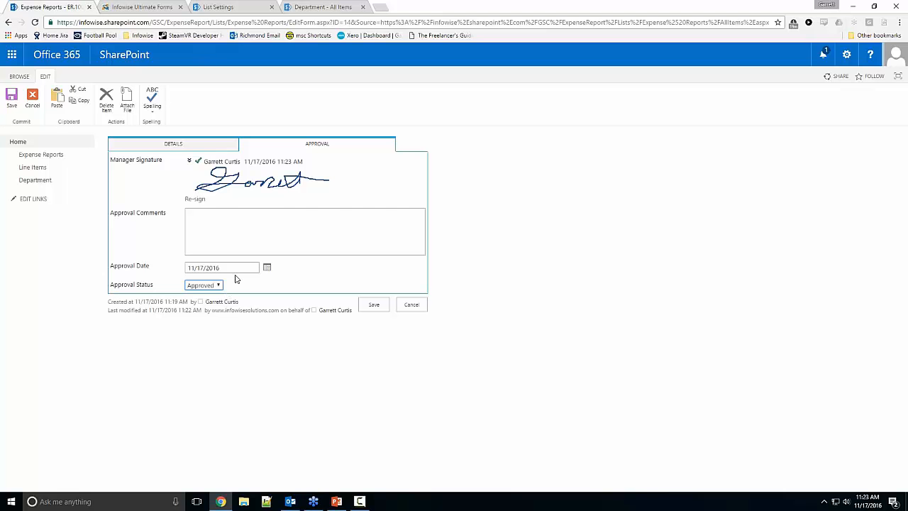
{"action": "left_click", "coordinate": [411, 304]}
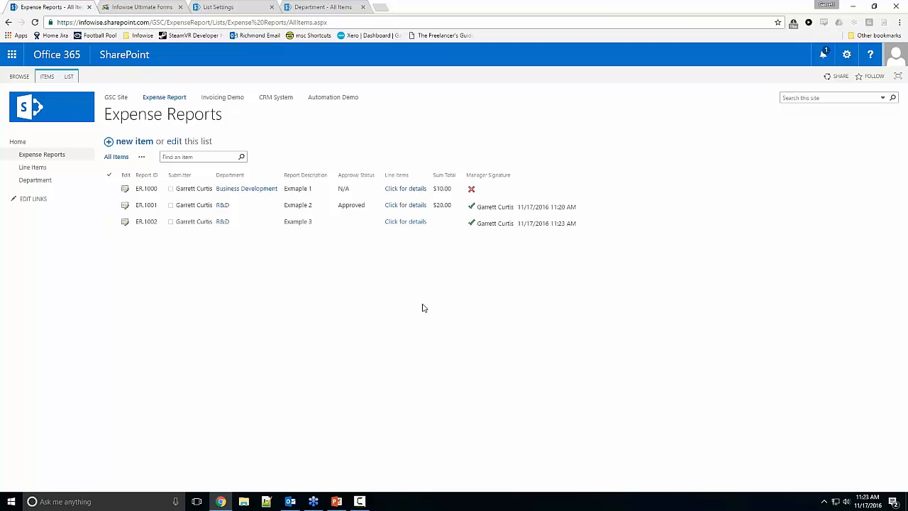
Step: Open the Example 3 report for editing again and examine its Manager Signature field
{"action": "left_click", "coordinate": [137, 221]}
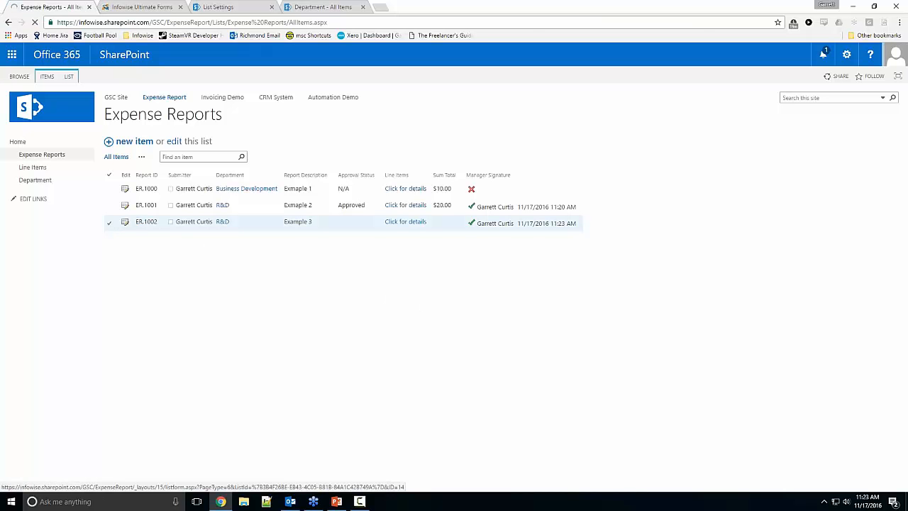
{"action": "left_click", "coordinate": [327, 149]}
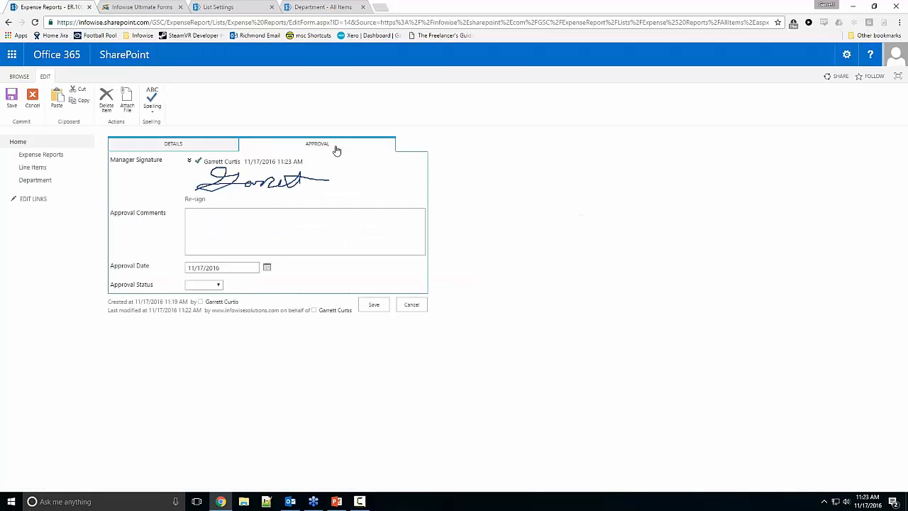
{"action": "left_click_drag", "start_coordinate": [111, 160], "coordinate": [174, 159]}
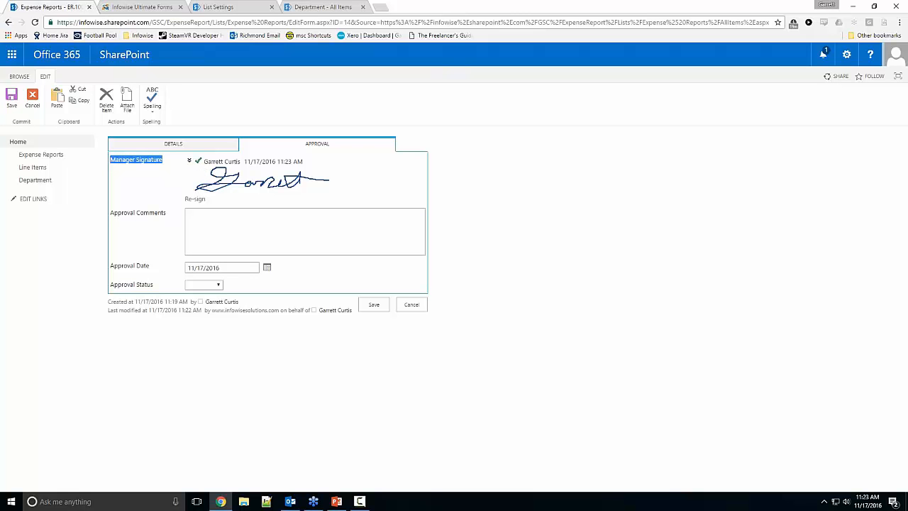
Step: In Infowise Ultimate Forms, open the Manager Approved action and review its conditions and general settings against the SharePoint form
{"action": "left_click", "coordinate": [169, 7]}
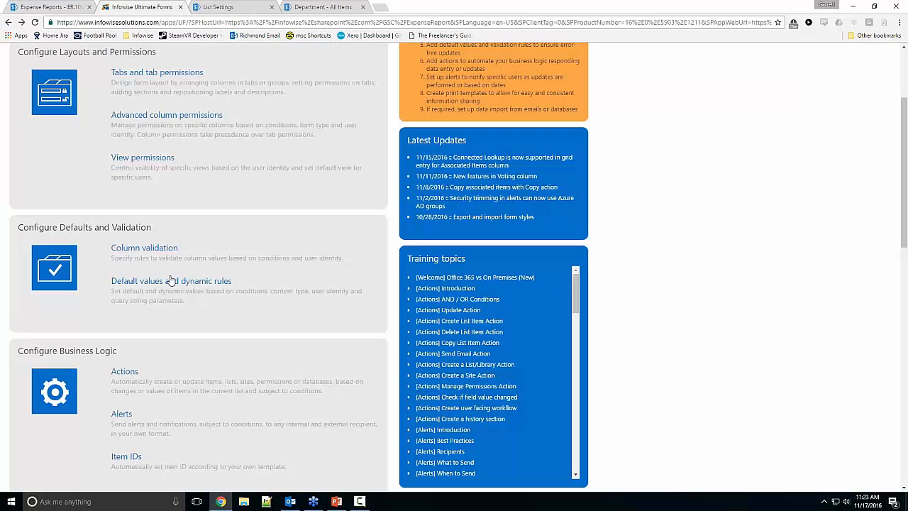
{"action": "left_click", "coordinate": [129, 371]}
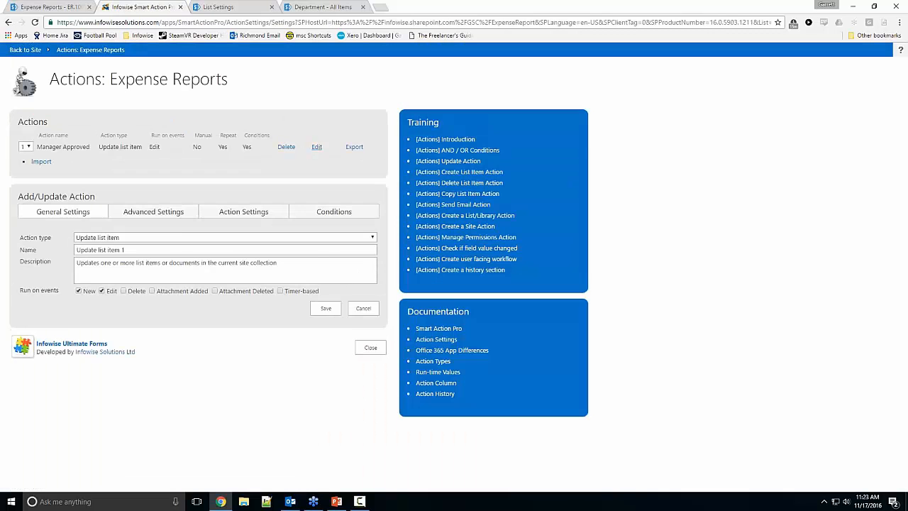
{"action": "left_click", "coordinate": [316, 147]}
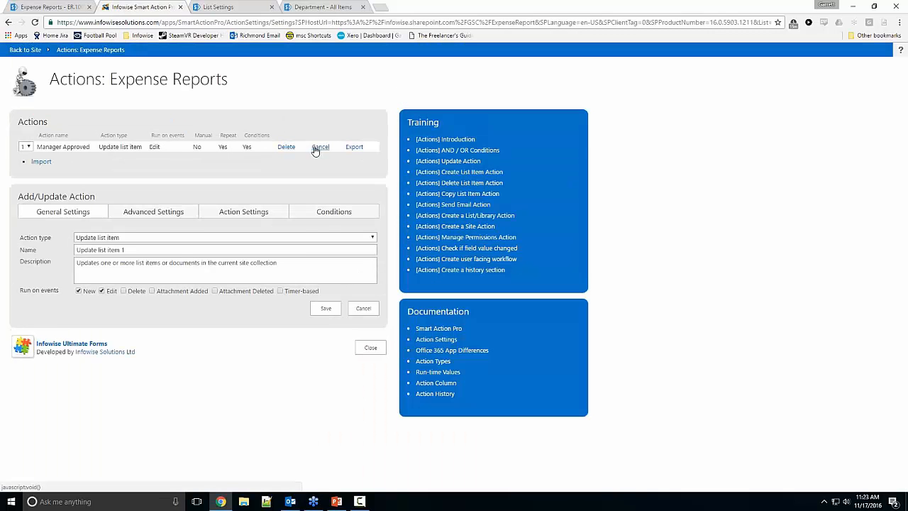
{"action": "left_click", "coordinate": [326, 213]}
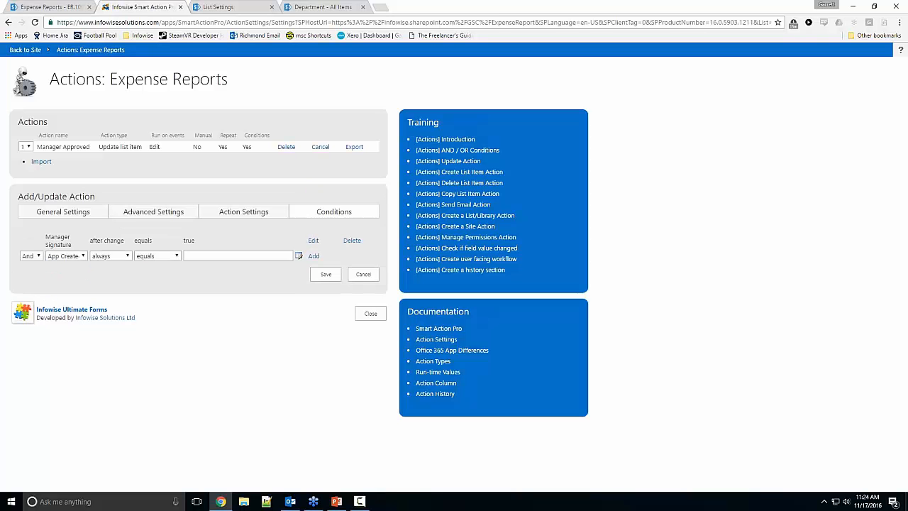
{"action": "left_click", "coordinate": [74, 256]}
{"action": "left_click", "coordinate": [151, 266]}
{"action": "left_click", "coordinate": [71, 8]}
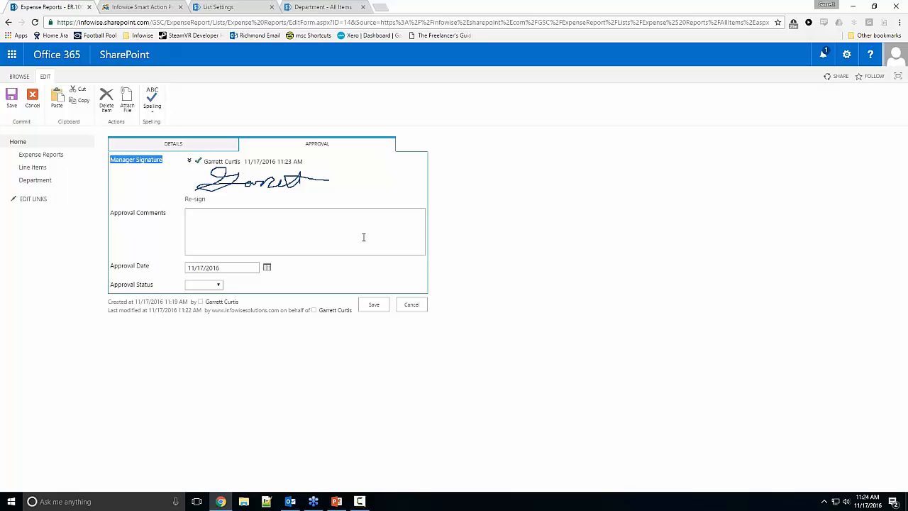
{"action": "left_click", "coordinate": [142, 7]}
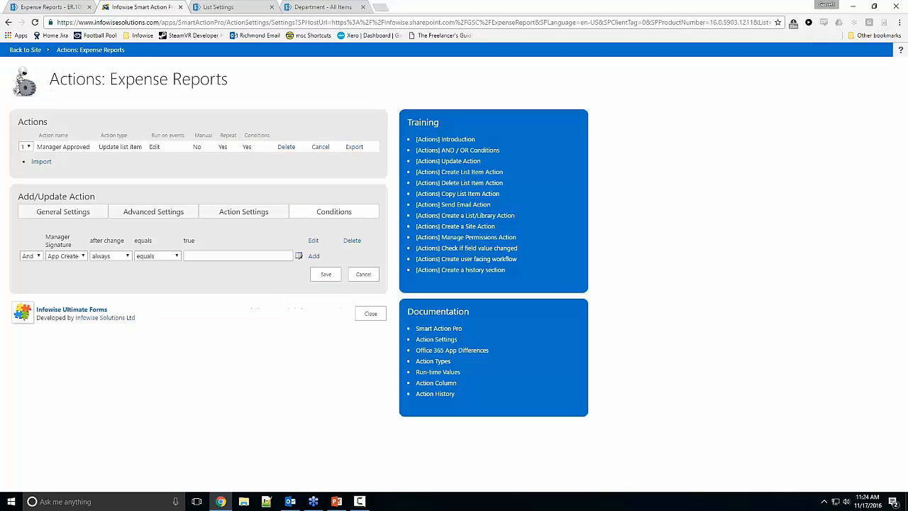
{"action": "left_click", "coordinate": [88, 215]}
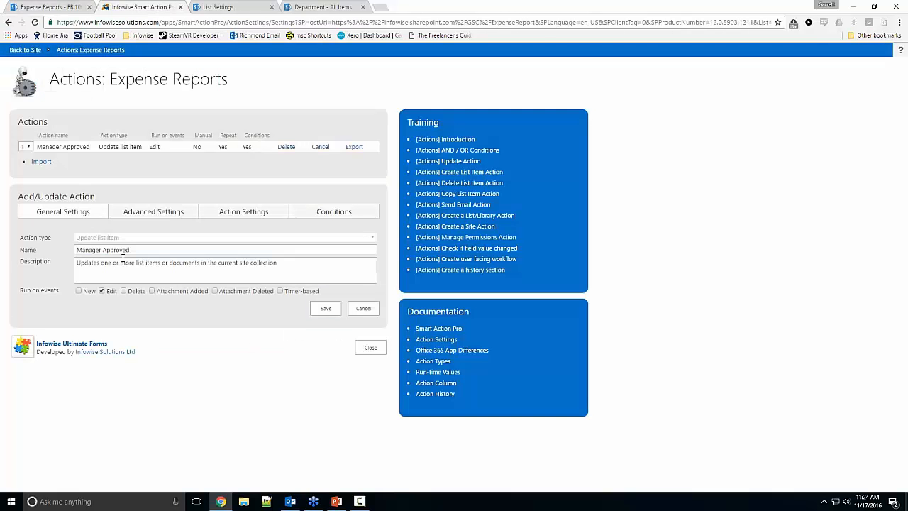
Step: Close the Manager Approved action, return to the list's actions and look through the available action types
{"action": "left_click", "coordinate": [370, 347]}
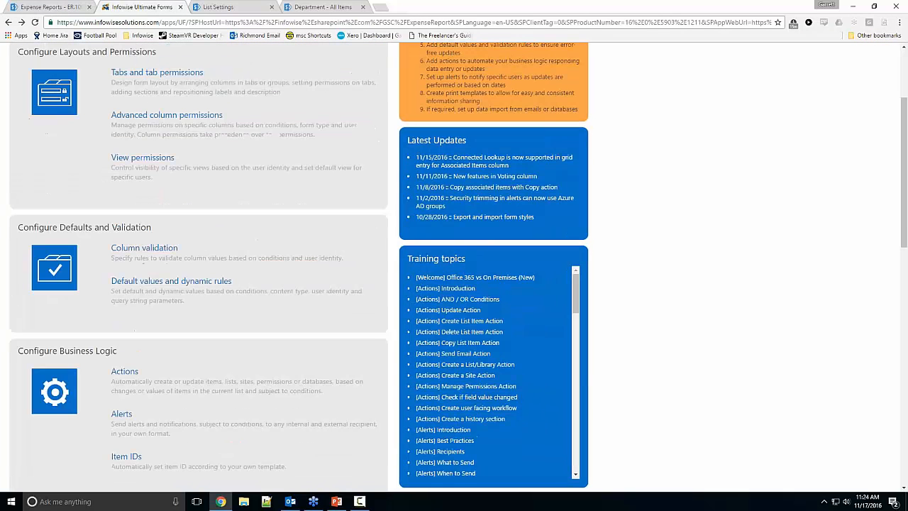
{"action": "left_click", "coordinate": [124, 373]}
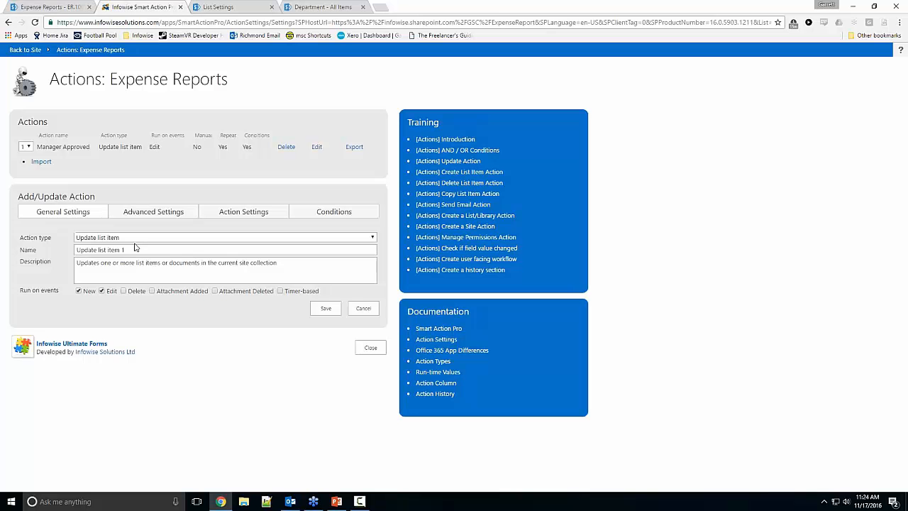
{"action": "left_click", "coordinate": [131, 238]}
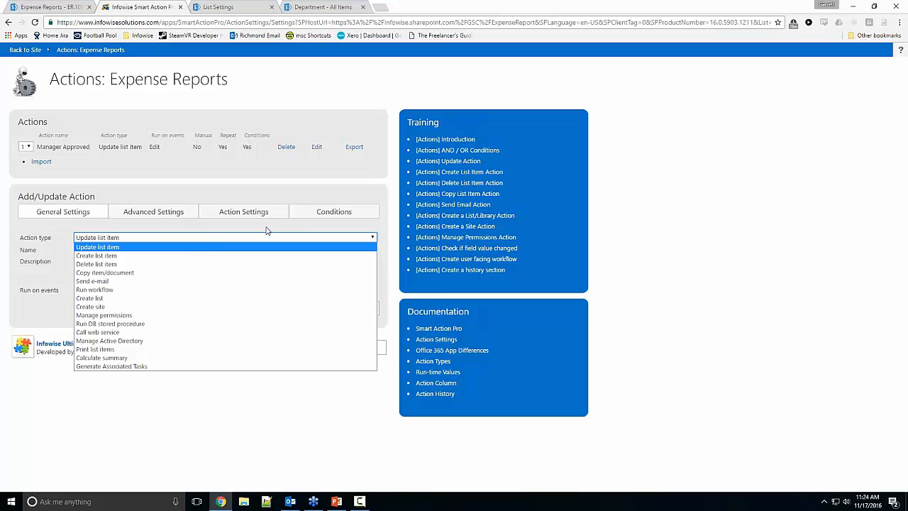
Step: Switch to SharePoint, cancel the Example 3 edit form and start a new alert for the Expense Reports list
{"action": "left_click", "coordinate": [62, 6]}
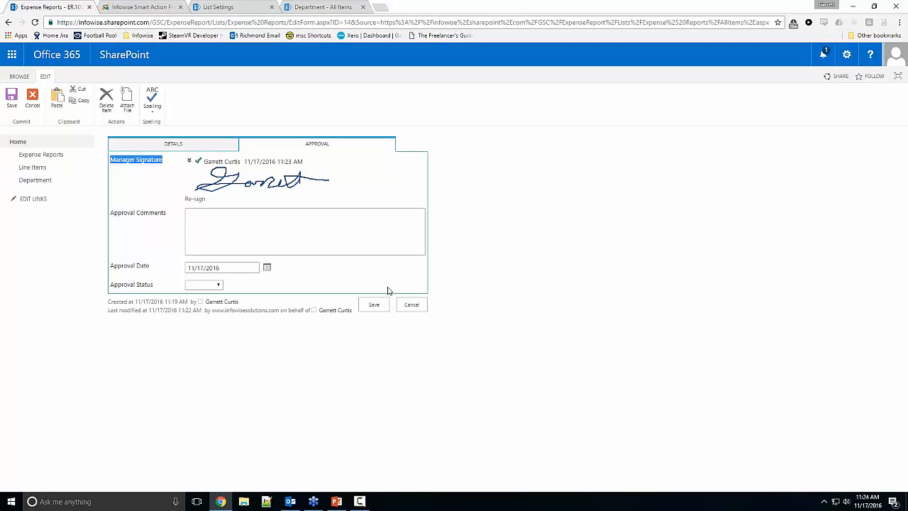
{"action": "left_click", "coordinate": [409, 306]}
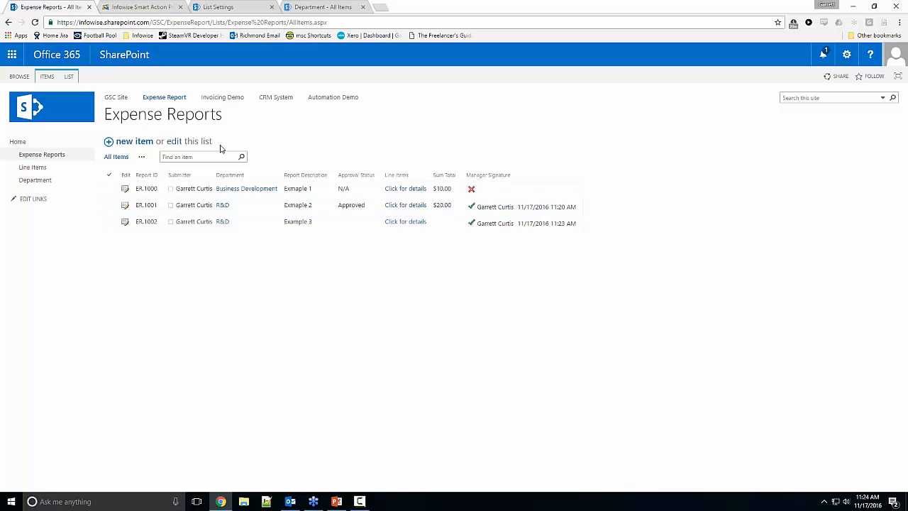
{"action": "left_click", "coordinate": [69, 77]}
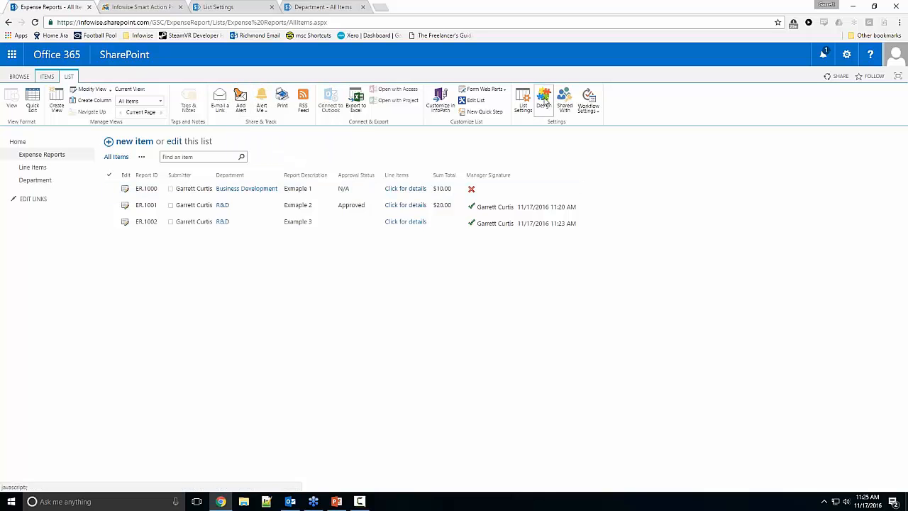
{"action": "left_click", "coordinate": [246, 114]}
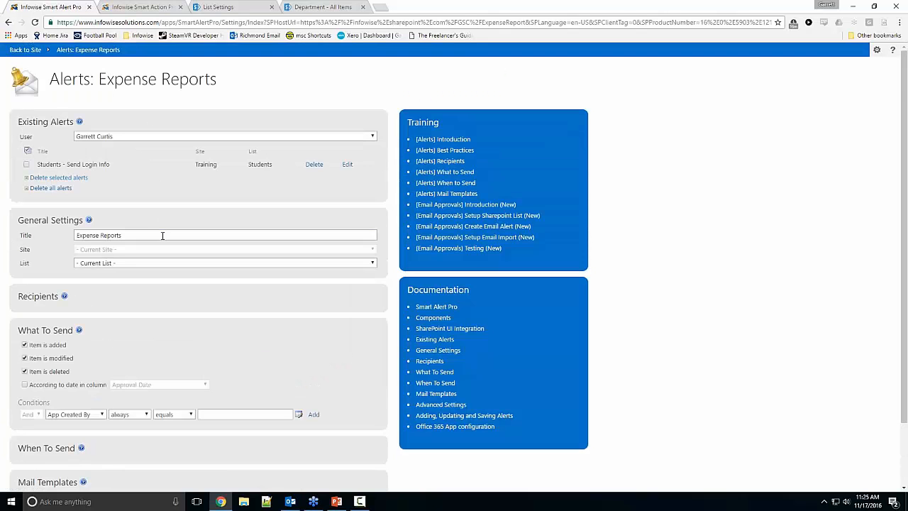
Step: Title the new alert "ER - New Submittal"
{"action": "scroll", "coordinate": [162, 236], "scroll_direction": "down", "scroll_amount": 2}
{"action": "left_click_drag", "start_coordinate": [131, 161], "coordinate": [20, 158]}
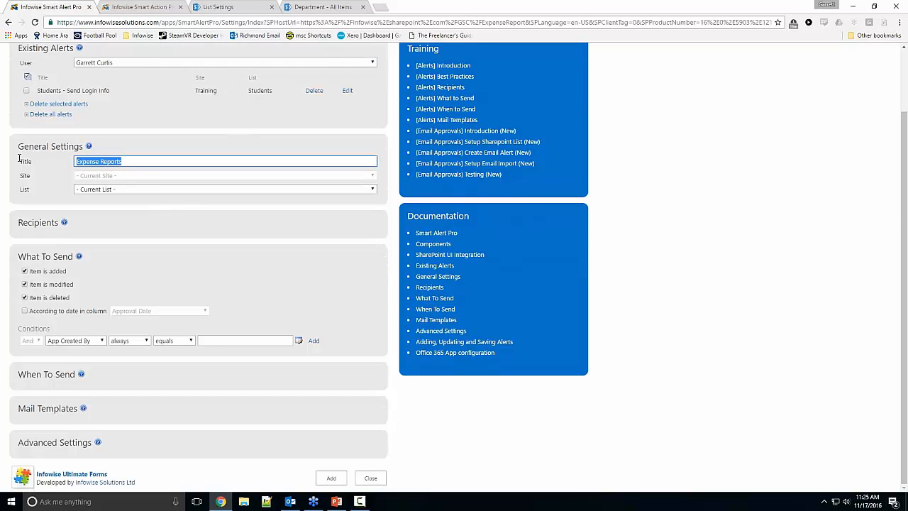
{"action": "type", "text": "ER"}
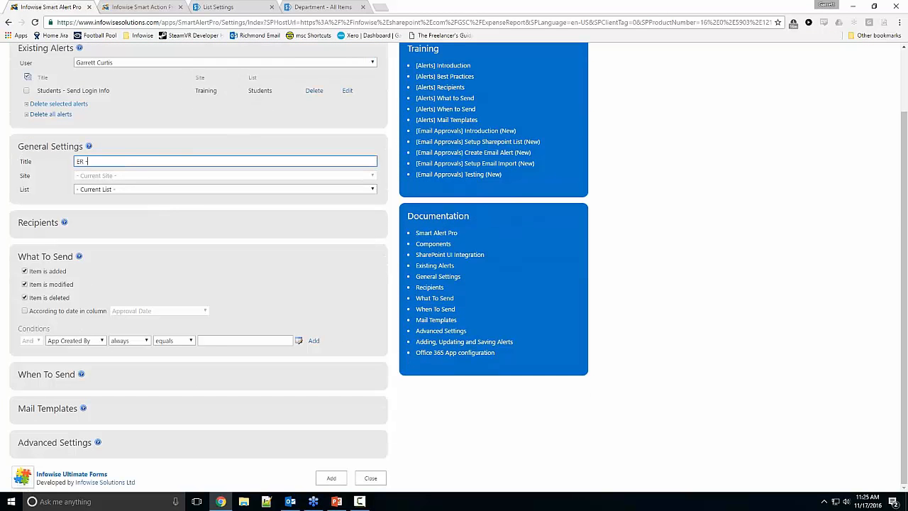
{"action": "type", "text": " - New Submitatal"}
{"action": "right_click", "coordinate": [123, 162]}
{"action": "left_click", "coordinate": [125, 162]}
Step: Replace the alert's default To recipient with the Manager from the Department column
{"action": "left_click", "coordinate": [53, 216]}
{"action": "scroll", "coordinate": [78, 226], "scroll_direction": "down", "scroll_amount": 2}
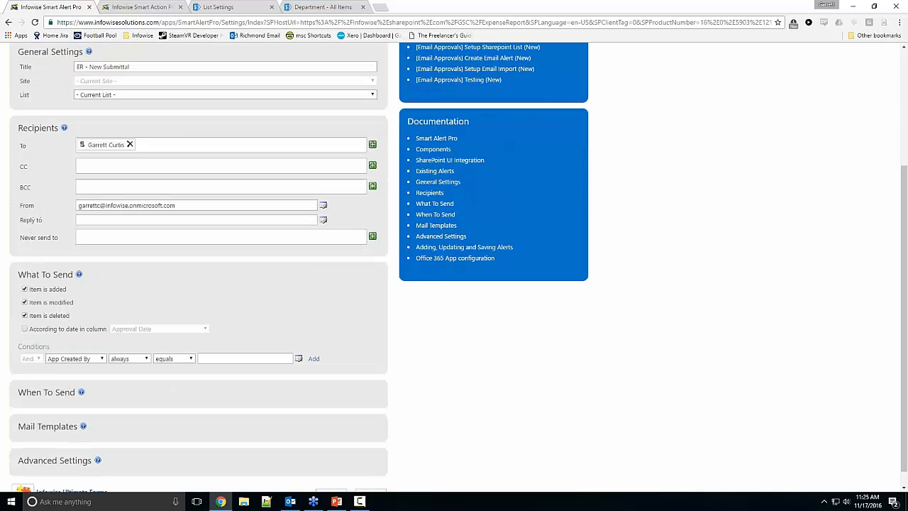
{"action": "left_click", "coordinate": [130, 145]}
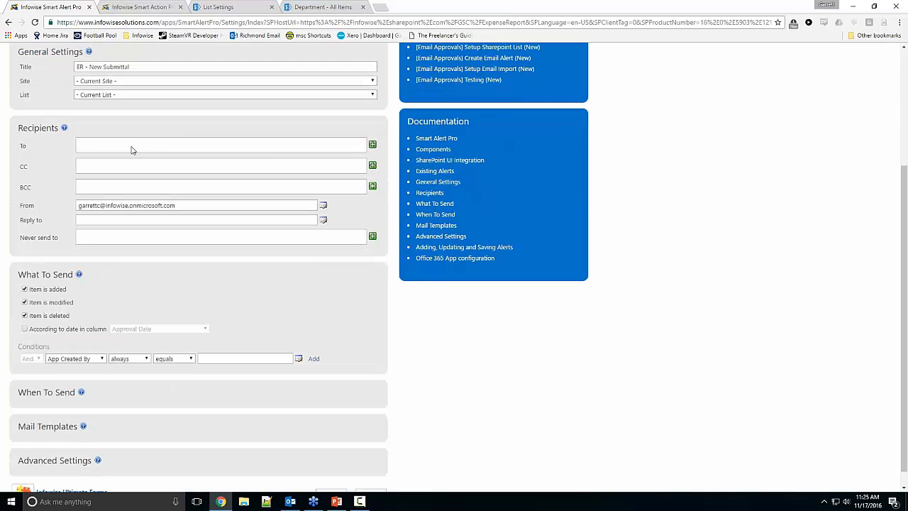
{"action": "left_click", "coordinate": [372, 145]}
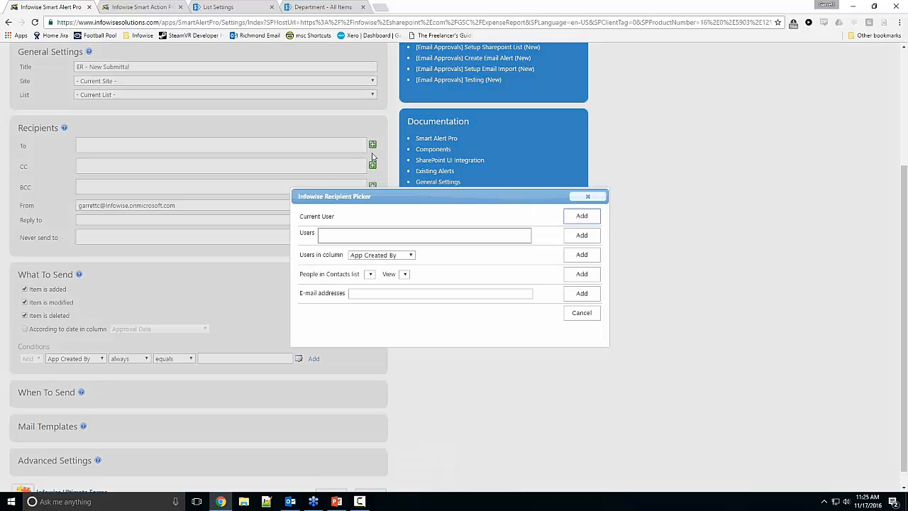
{"action": "left_click", "coordinate": [408, 256]}
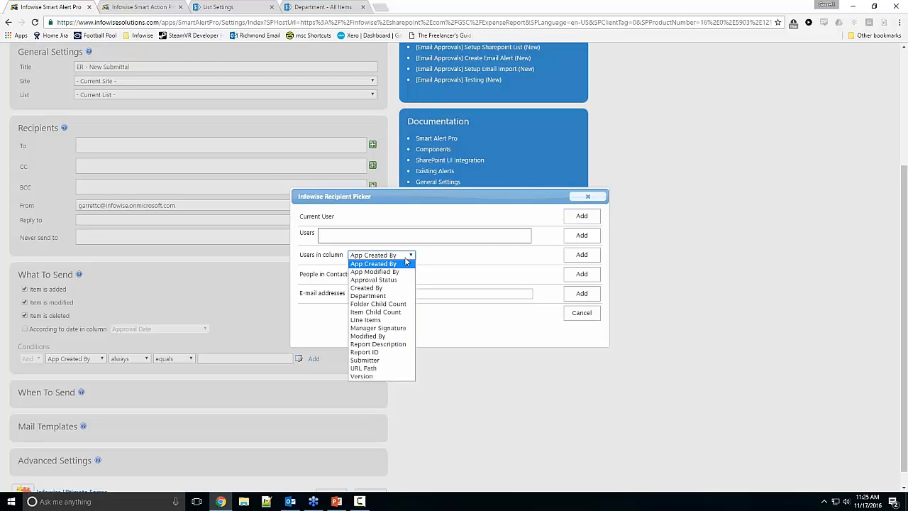
{"action": "left_click", "coordinate": [389, 297]}
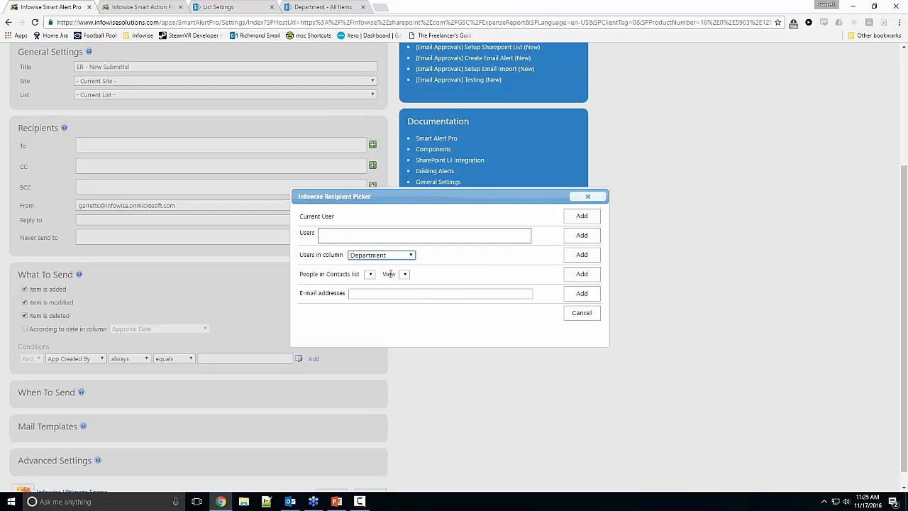
{"action": "left_click", "coordinate": [446, 257]}
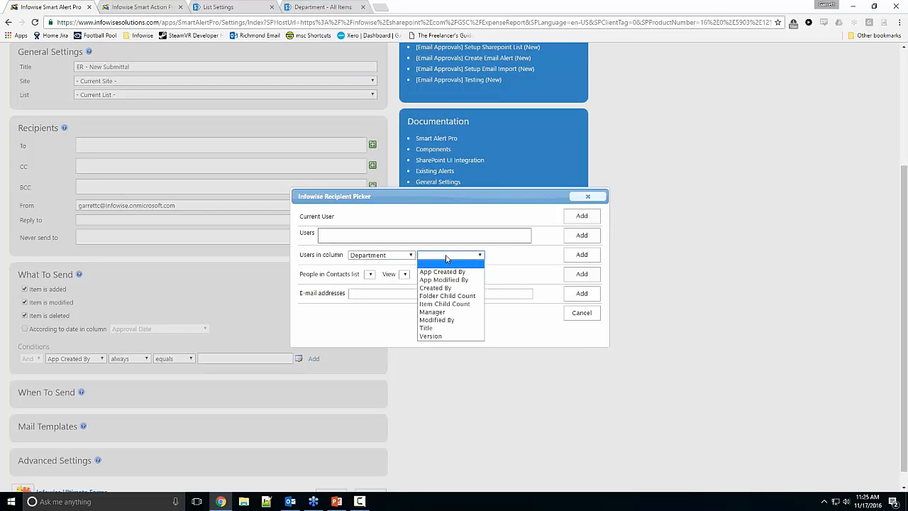
{"action": "left_click", "coordinate": [439, 311]}
{"action": "left_click", "coordinate": [589, 255]}
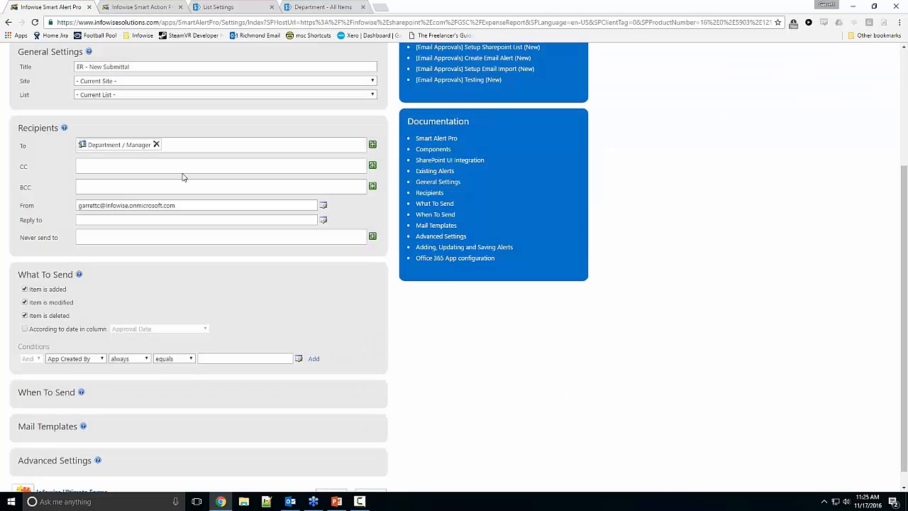
Step: Add the users from the Submitter column as the alert's CC recipient
{"action": "left_click", "coordinate": [372, 165]}
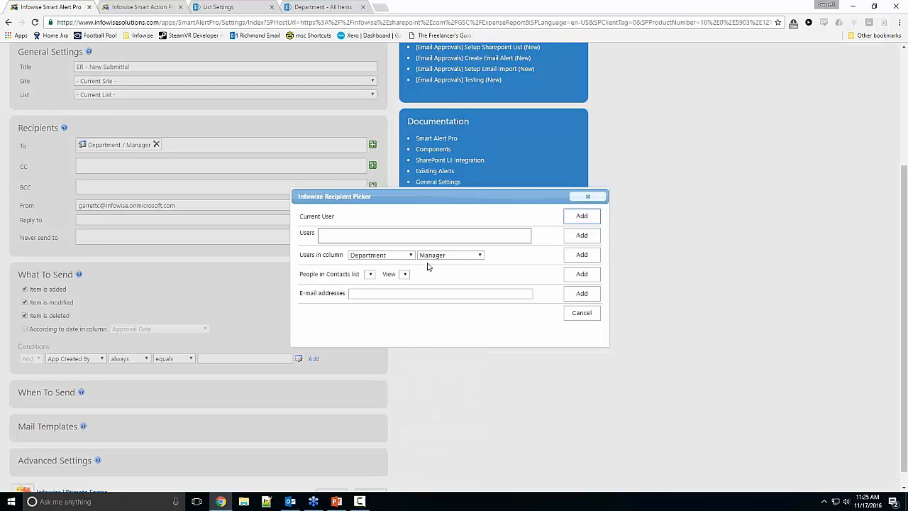
{"action": "left_click", "coordinate": [387, 256]}
{"action": "left_click", "coordinate": [365, 359]}
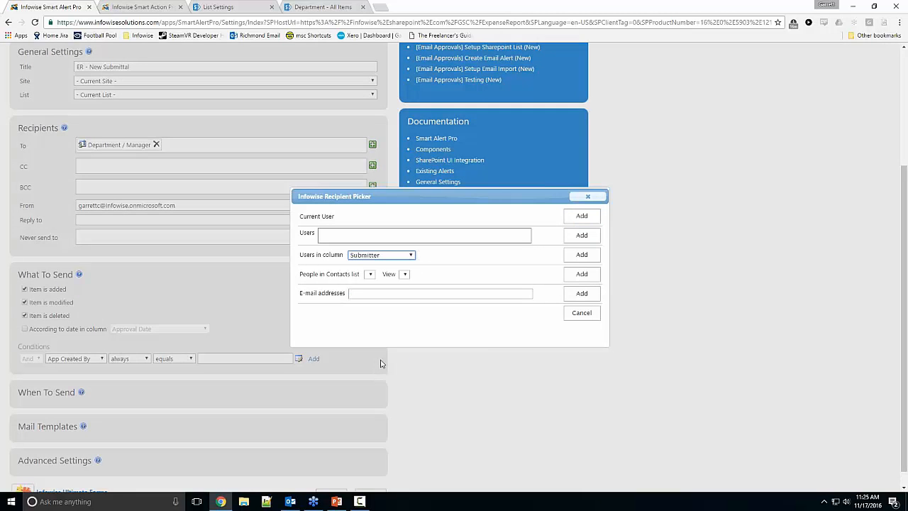
{"action": "left_click", "coordinate": [582, 255]}
Step: Limit the alert to modified items and add the condition that Submit after change equals true
{"action": "scroll", "coordinate": [210, 206], "scroll_direction": "down", "scroll_amount": 1}
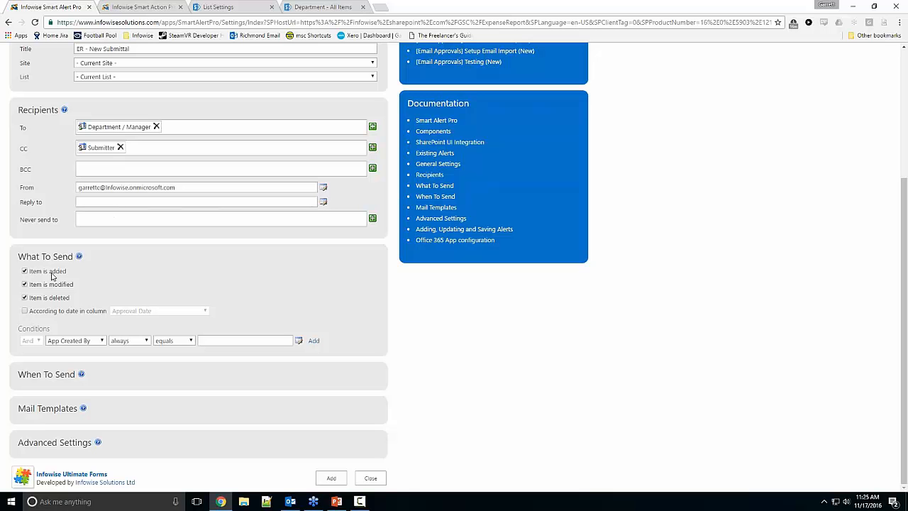
{"action": "left_click", "coordinate": [25, 272]}
{"action": "left_click", "coordinate": [25, 298]}
{"action": "left_click", "coordinate": [66, 340]}
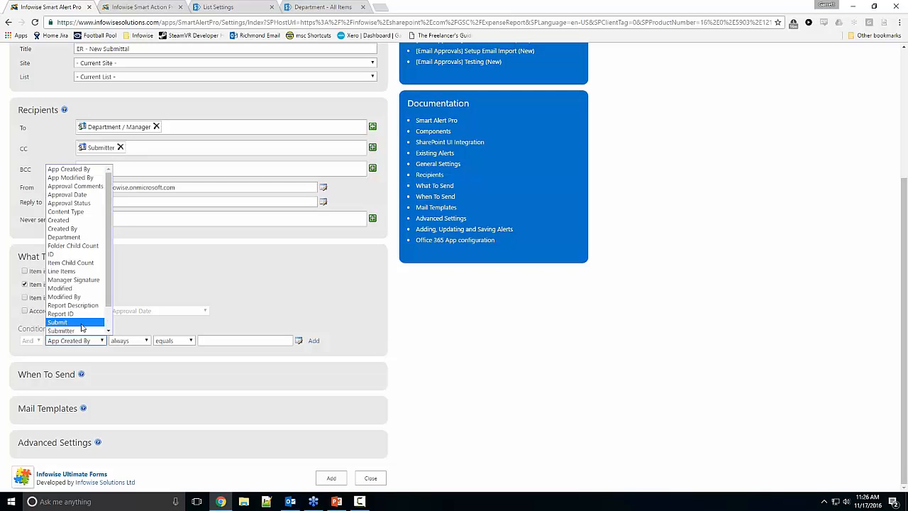
{"action": "left_click", "coordinate": [80, 322]}
{"action": "left_click", "coordinate": [131, 341]}
{"action": "left_click", "coordinate": [128, 358]}
{"action": "left_click", "coordinate": [218, 341]}
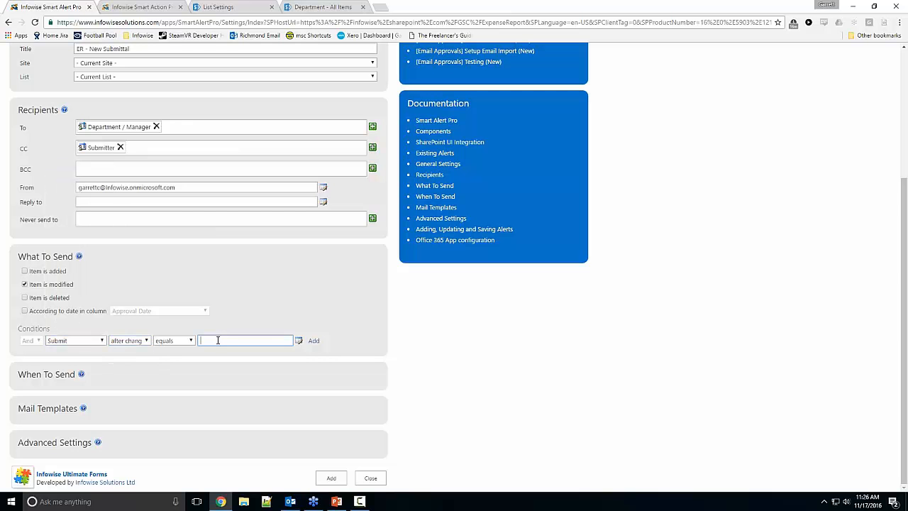
{"action": "left_click", "coordinate": [312, 342]}
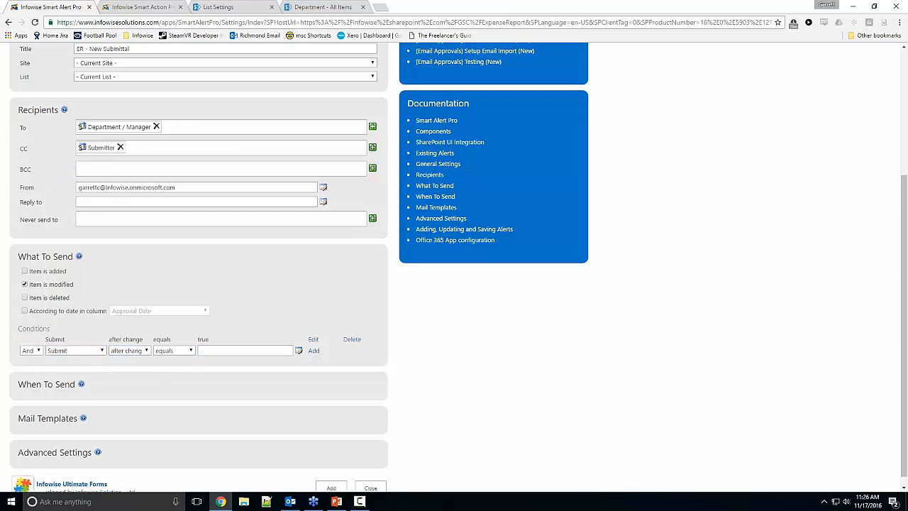
Step: Switch to SharePoint and open the Example 3 expense report for editing to examine its Submit checkbox
{"action": "left_click", "coordinate": [136, 7]}
{"action": "left_click", "coordinate": [26, 49]}
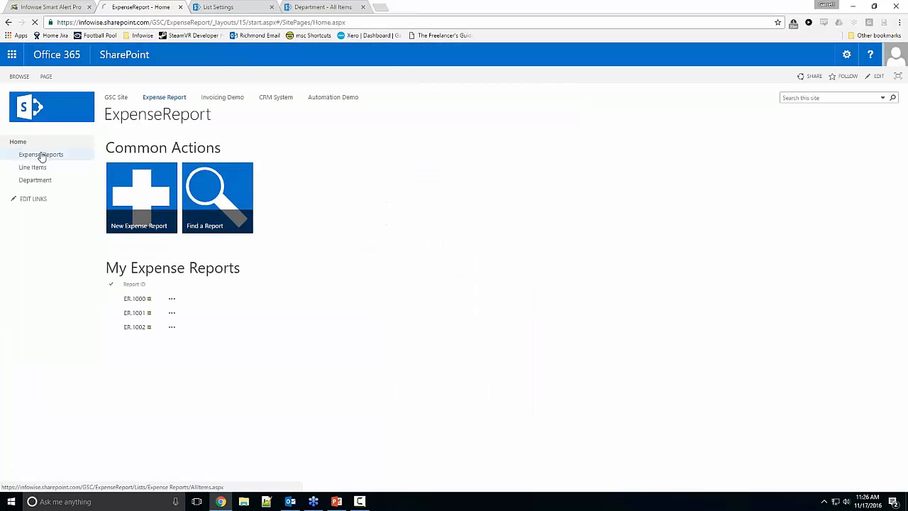
{"action": "left_click", "coordinate": [40, 155]}
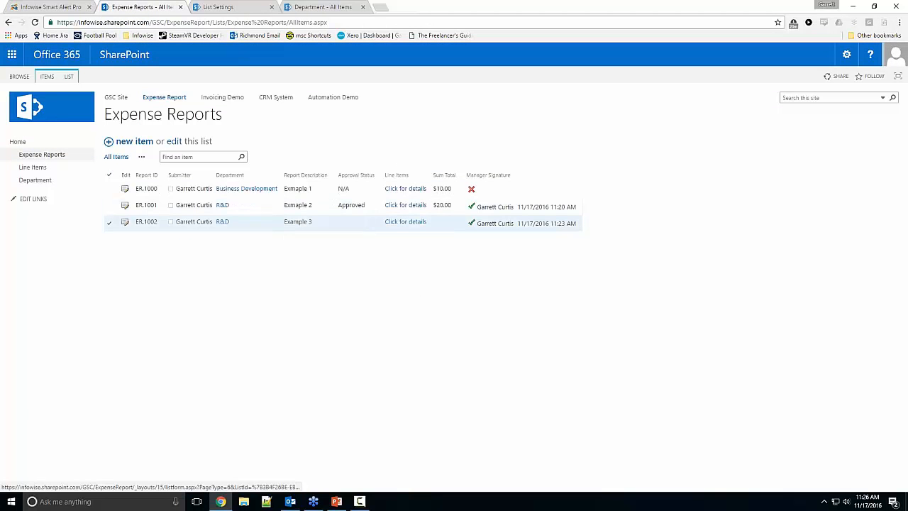
{"action": "left_click", "coordinate": [125, 222]}
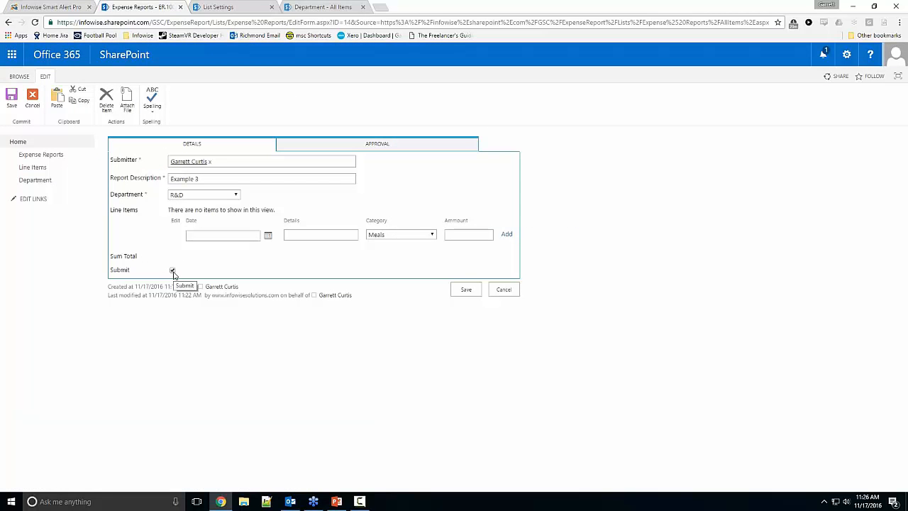
{"action": "left_click", "coordinate": [172, 271]}
Step: Return to the alert settings and assign the ER - Email to Manager mail template to modified items
{"action": "left_click", "coordinate": [32, 6]}
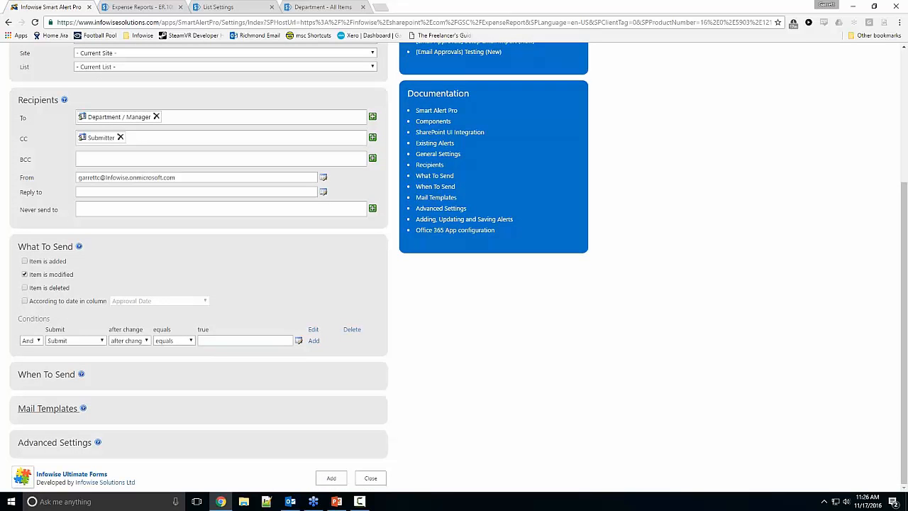
{"action": "left_click", "coordinate": [47, 406]}
{"action": "scroll", "coordinate": [61, 426], "scroll_direction": "down", "scroll_amount": 1}
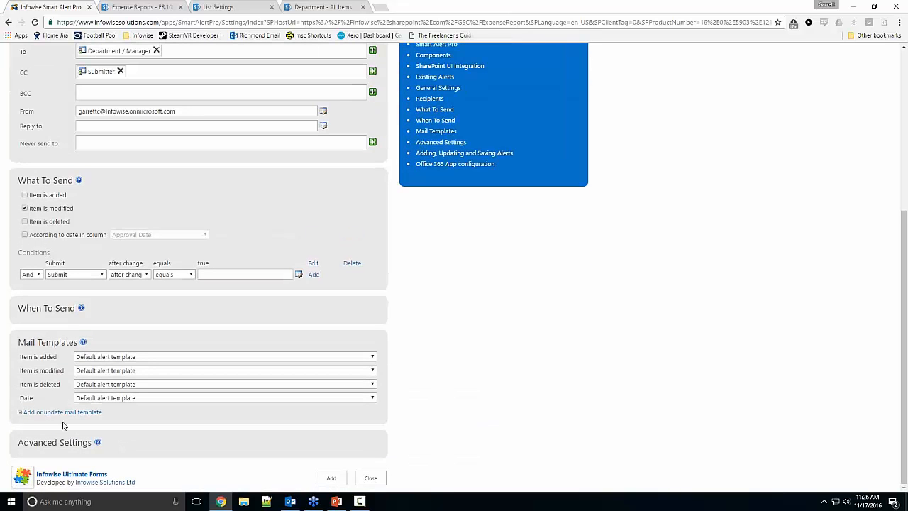
{"action": "left_click", "coordinate": [104, 372]}
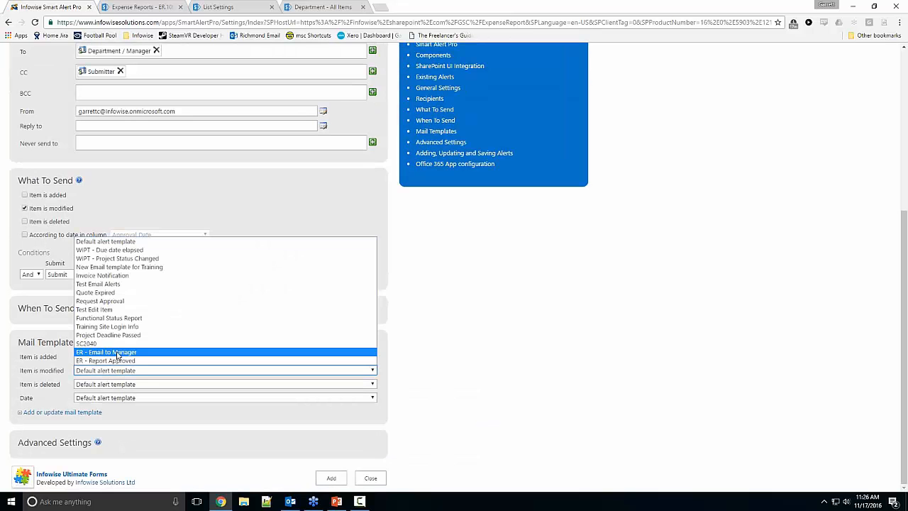
{"action": "left_click", "coordinate": [118, 360]}
{"action": "left_click", "coordinate": [110, 371]}
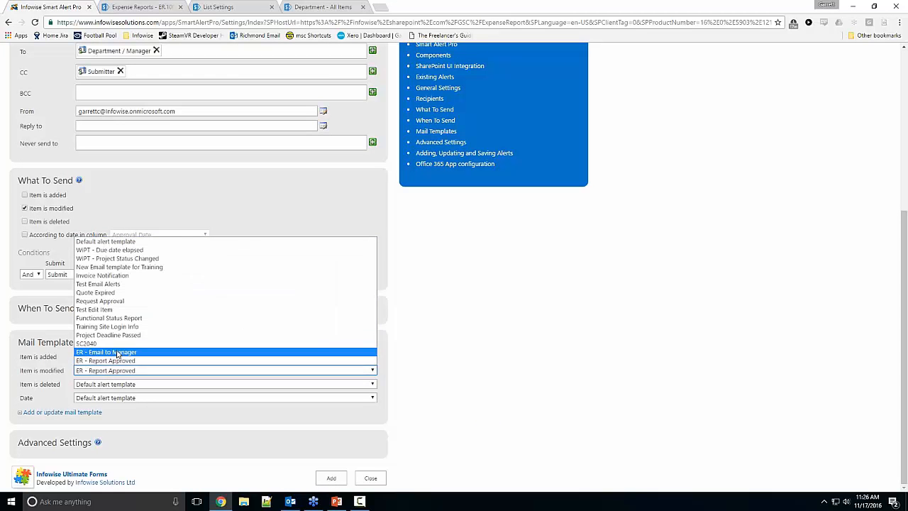
{"action": "left_click", "coordinate": [118, 352]}
Step: Review the subject and body fields of the ER - Email to Manager template, close it and add the alert
{"action": "left_click", "coordinate": [62, 412]}
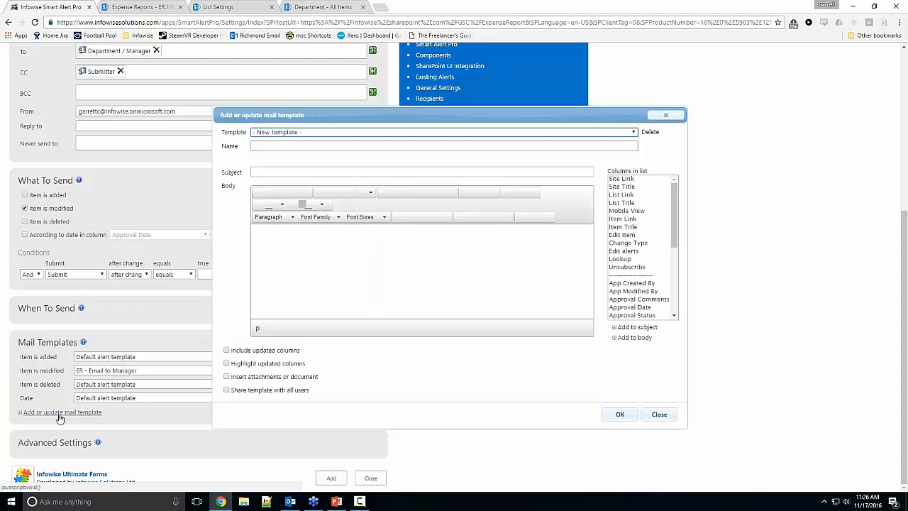
{"action": "left_click", "coordinate": [298, 132]}
{"action": "left_click", "coordinate": [287, 253]}
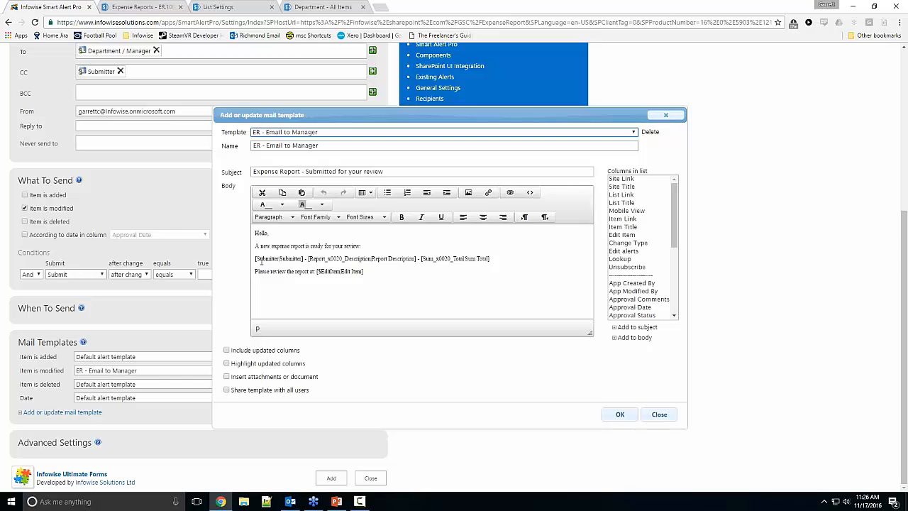
{"action": "left_click_drag", "start_coordinate": [255, 259], "coordinate": [438, 262]}
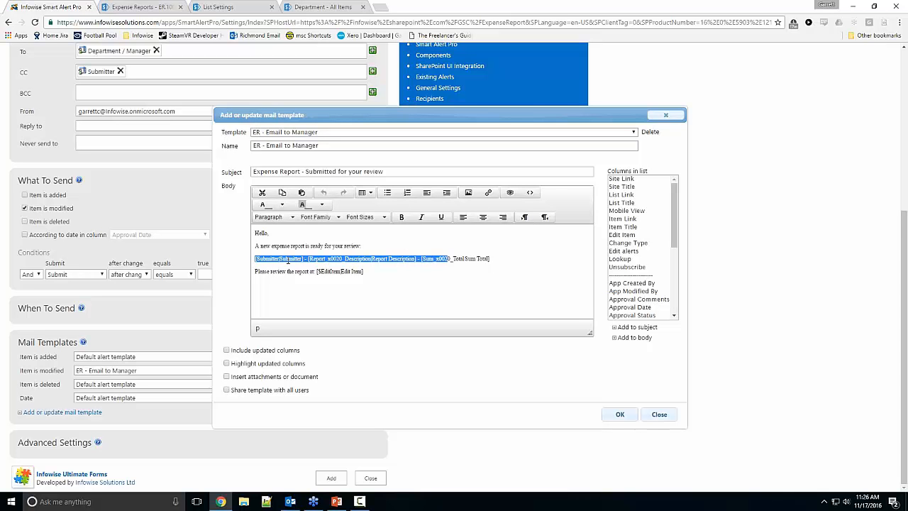
{"action": "left_click", "coordinate": [342, 260]}
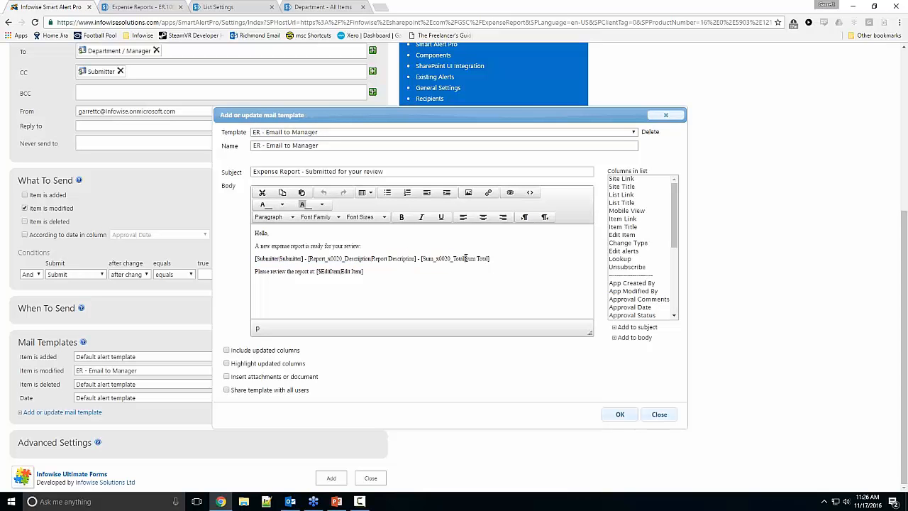
{"action": "left_click_drag", "start_coordinate": [365, 272], "coordinate": [321, 272]}
{"action": "left_click", "coordinate": [659, 414]}
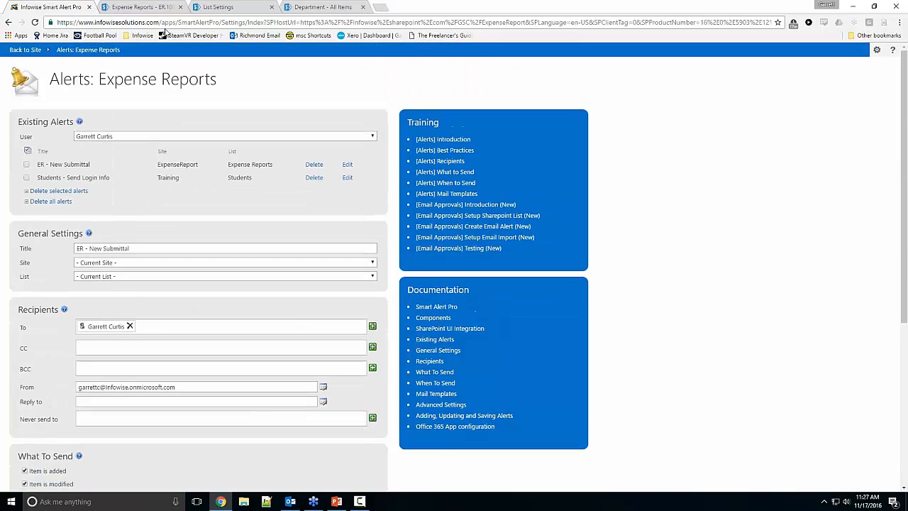
Step: Cancel the Example 3 form in SharePoint and save a new submitted R&D expense report described as Test Email
{"action": "left_click", "coordinate": [142, 7]}
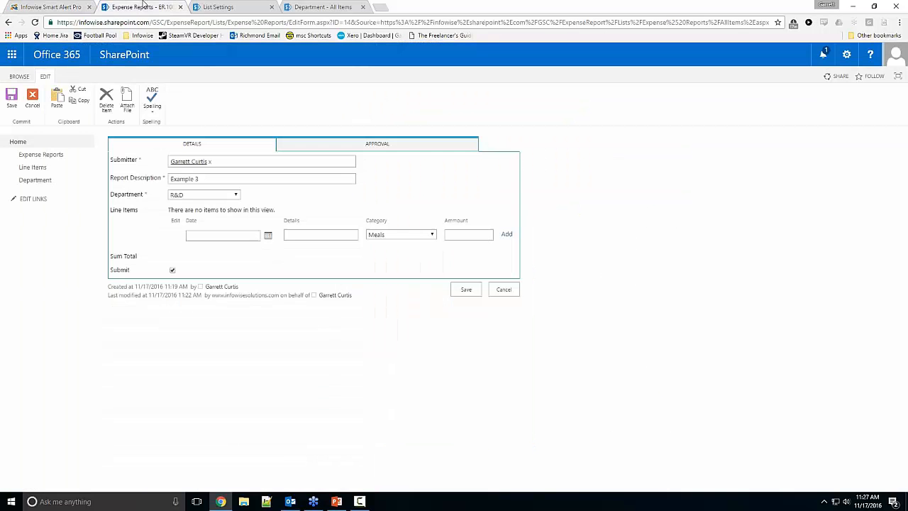
{"action": "left_click", "coordinate": [505, 292]}
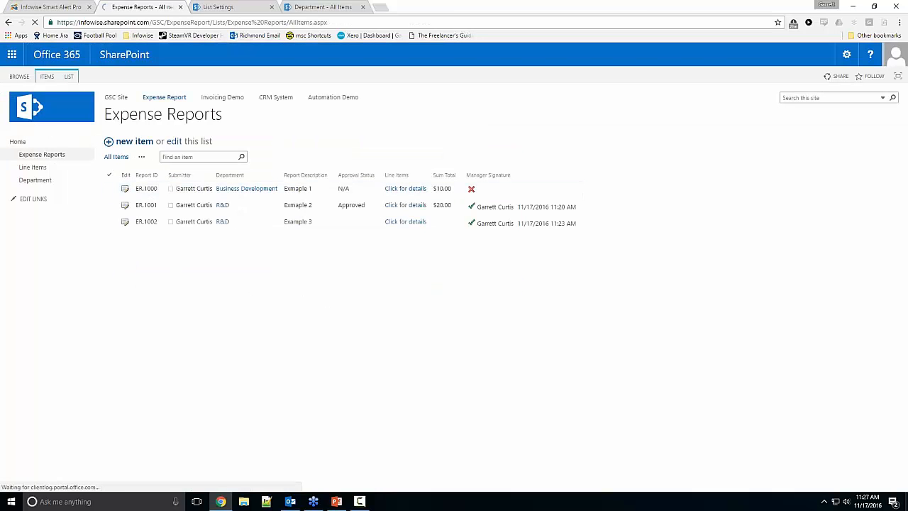
{"action": "left_click", "coordinate": [129, 141]}
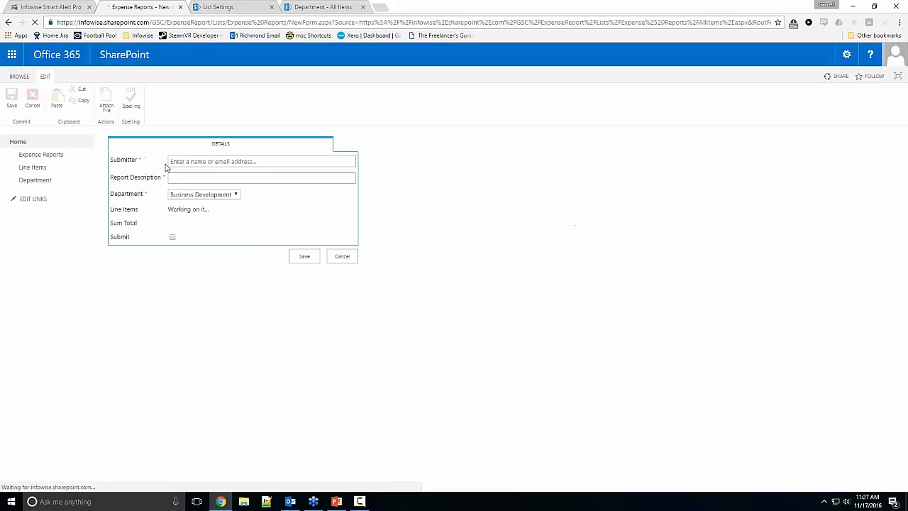
{"action": "left_click", "coordinate": [212, 177]}
{"action": "type", "text": "Test "}
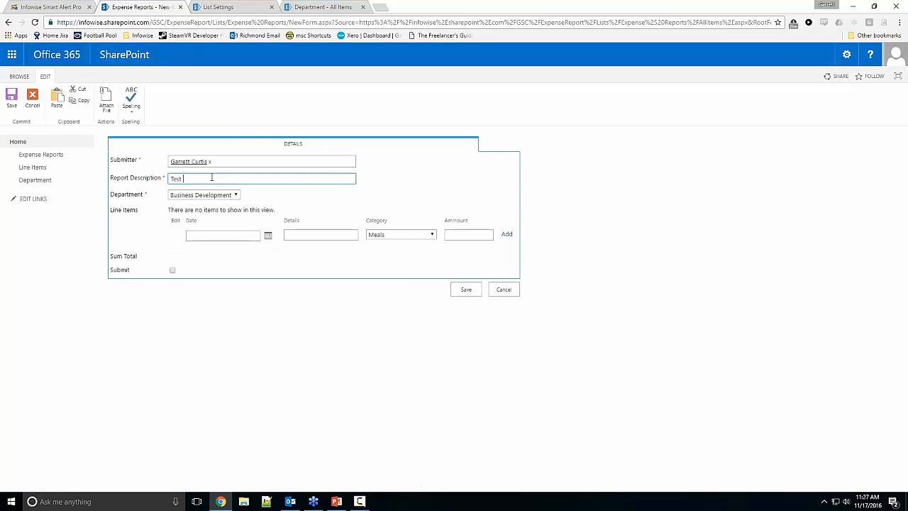
{"action": "type", "text": "Re"}
{"action": "type", "text": "mail"}
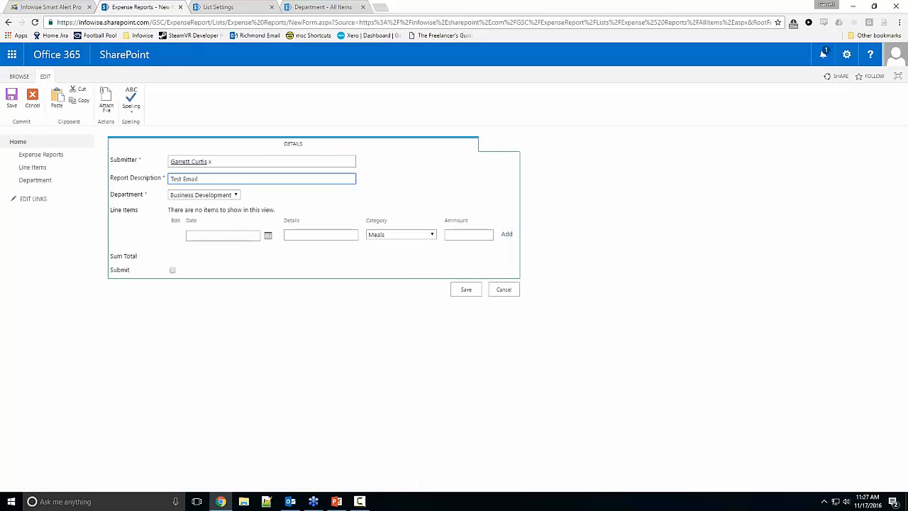
{"action": "left_click", "coordinate": [198, 195]}
{"action": "left_click", "coordinate": [190, 221]}
{"action": "left_click", "coordinate": [173, 270]}
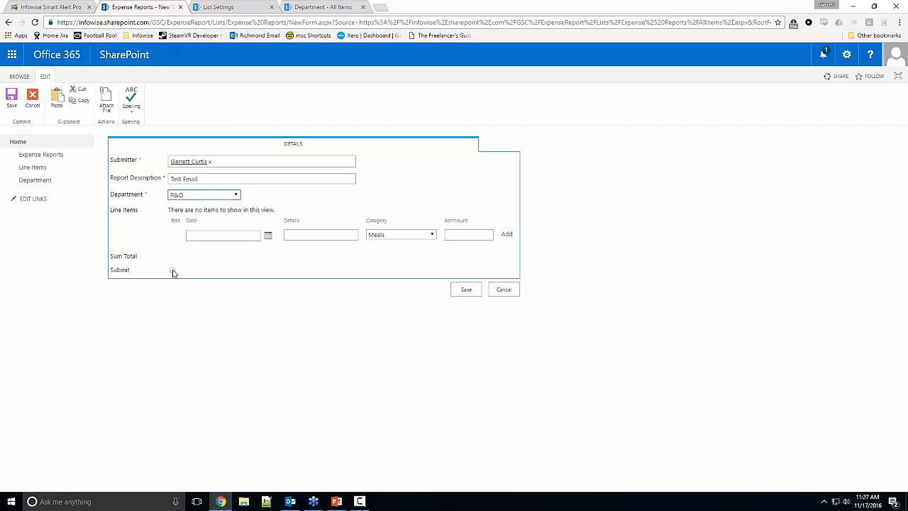
{"action": "left_click", "coordinate": [466, 290]}
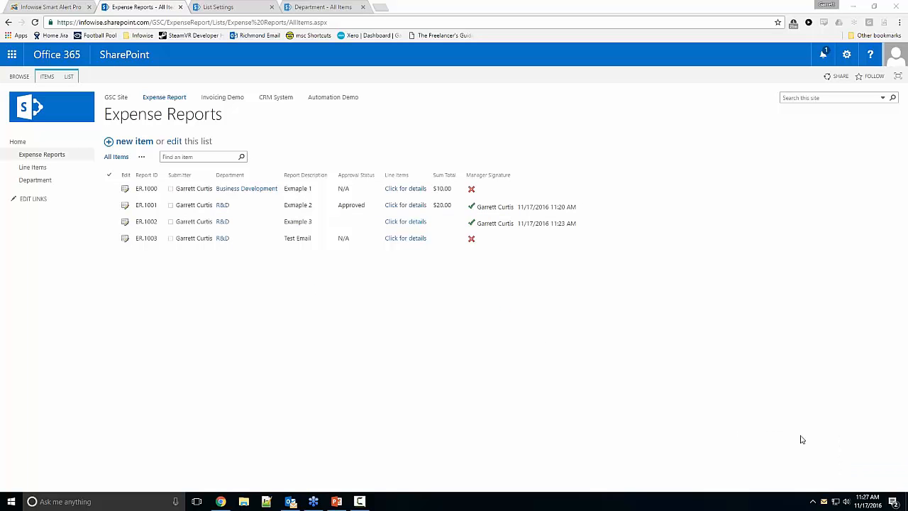
Step: Read the email about the ER - New Submittal alert assignment in Outlook and close it
{"action": "left_click_drag", "start_coordinate": [907, 113], "coordinate": [437, 61]}
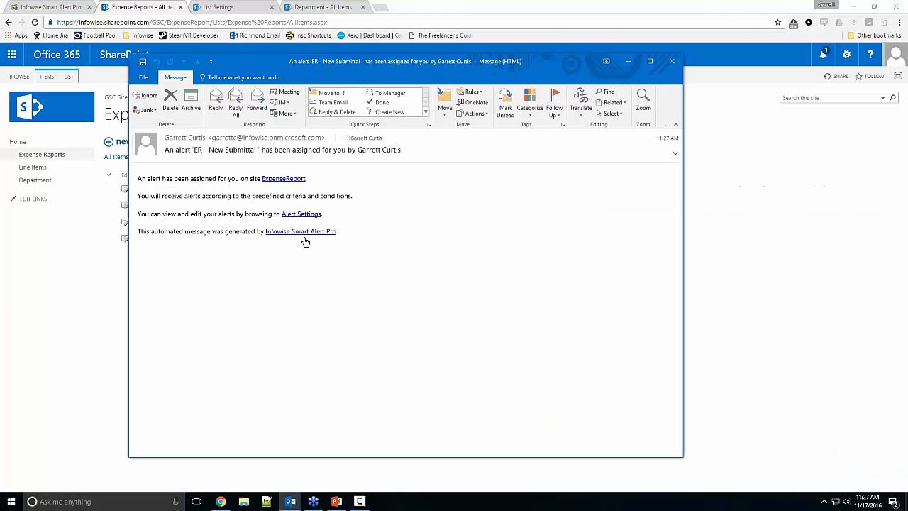
{"action": "left_click", "coordinate": [671, 61]}
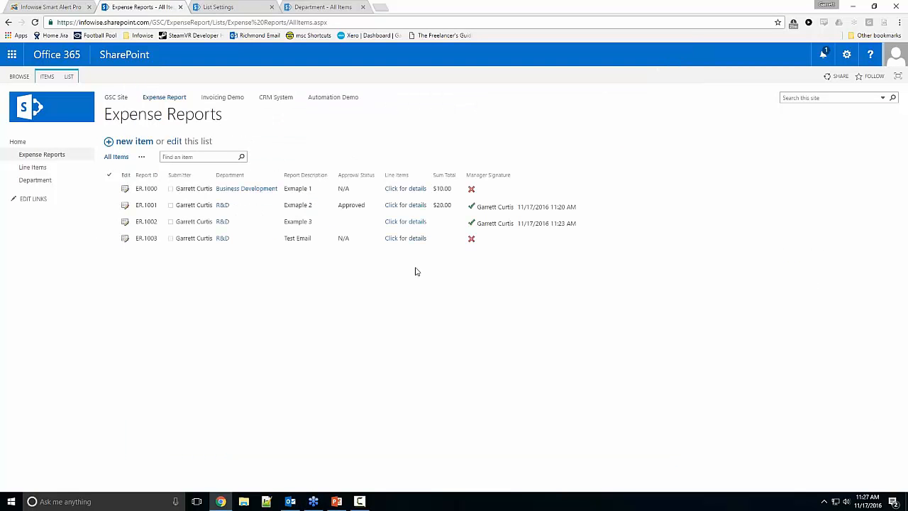
Step: Open the ER.1000 report's edit form, compare its Details and Approval sections and cancel the form
{"action": "left_click", "coordinate": [126, 189]}
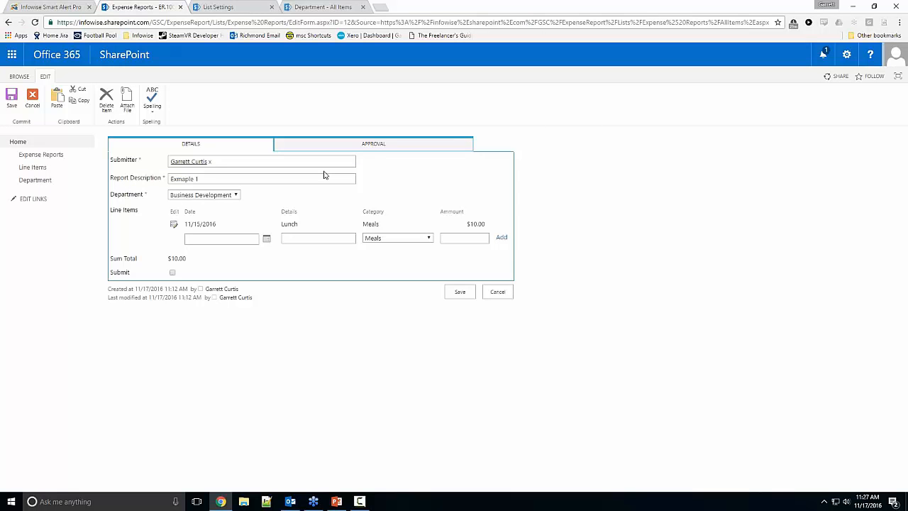
{"action": "left_click", "coordinate": [326, 144]}
{"action": "left_click", "coordinate": [188, 144]}
{"action": "left_click", "coordinate": [310, 148]}
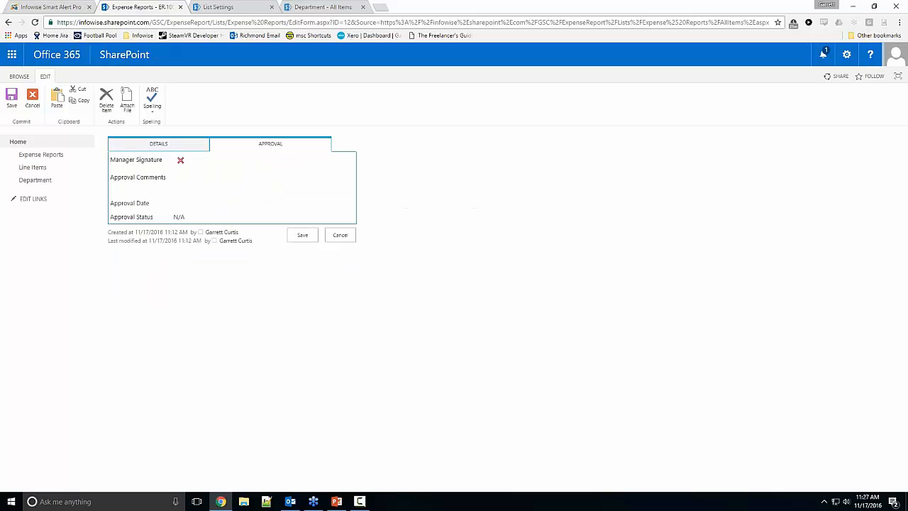
{"action": "left_click", "coordinate": [178, 150]}
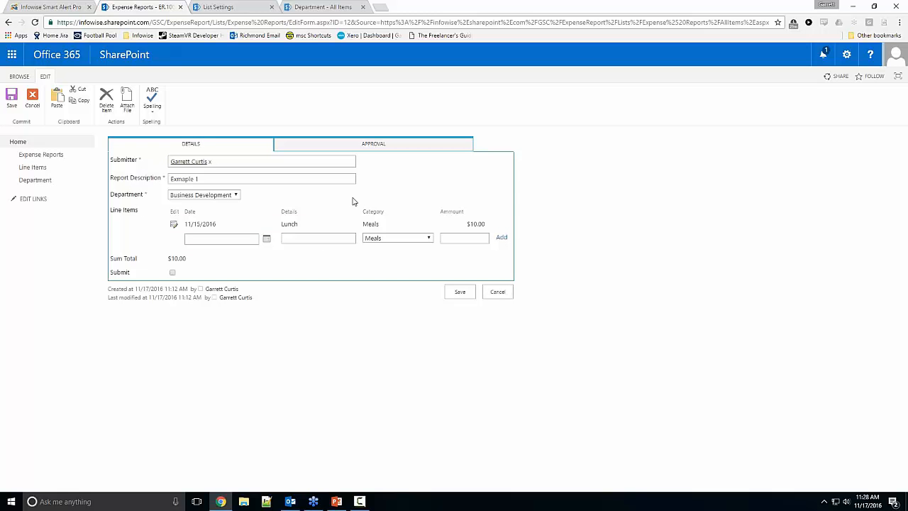
{"action": "left_click", "coordinate": [497, 291]}
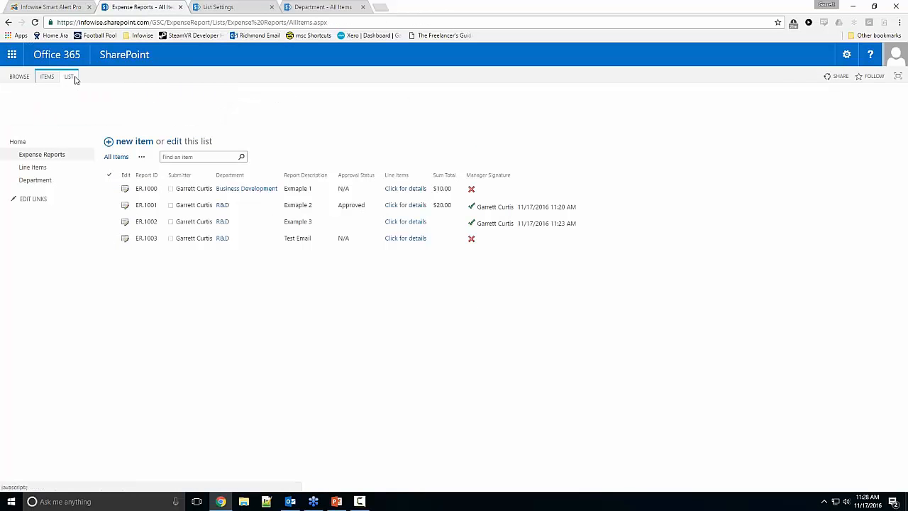
Step: Duplicate the Expense Reports page and open the Styles section of its tabs and tab permissions in Infowise Ultimate Forms
{"action": "left_click", "coordinate": [68, 76]}
{"action": "right_click", "coordinate": [159, 11]}
{"action": "left_click", "coordinate": [181, 45]}
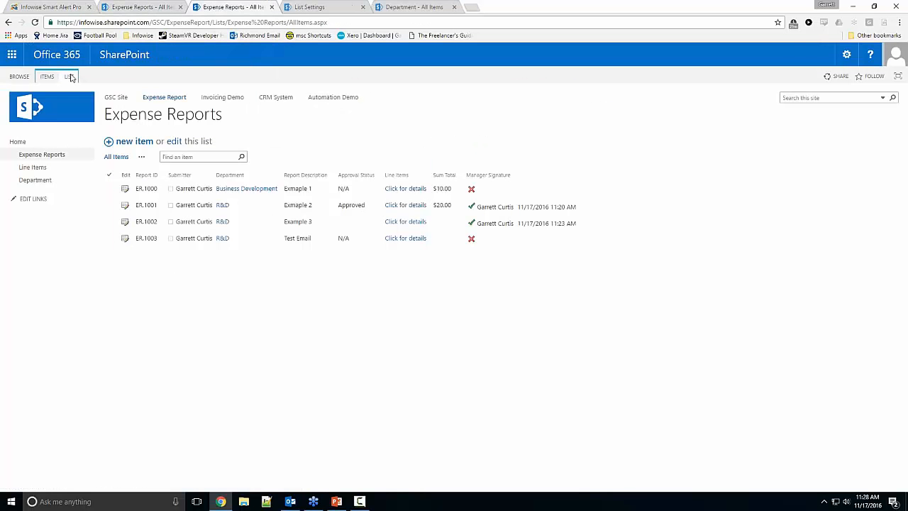
{"action": "left_click", "coordinate": [69, 76]}
{"action": "left_click", "coordinate": [544, 102]}
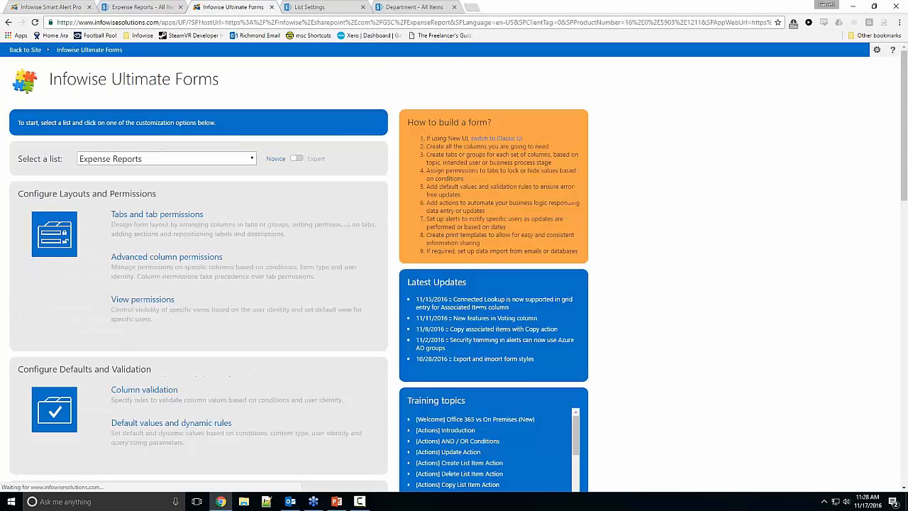
{"action": "left_click", "coordinate": [160, 221]}
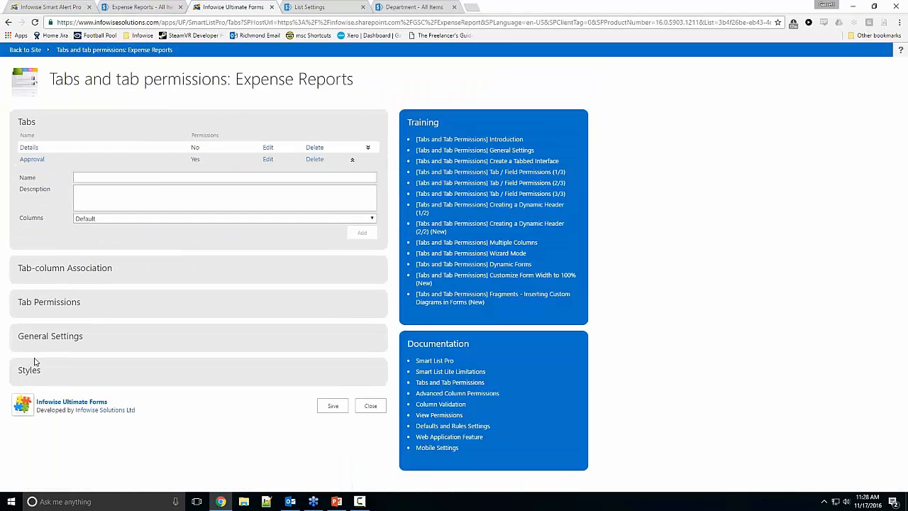
{"action": "left_click", "coordinate": [25, 372]}
{"action": "scroll", "coordinate": [54, 358], "scroll_direction": "down", "scroll_amount": 3}
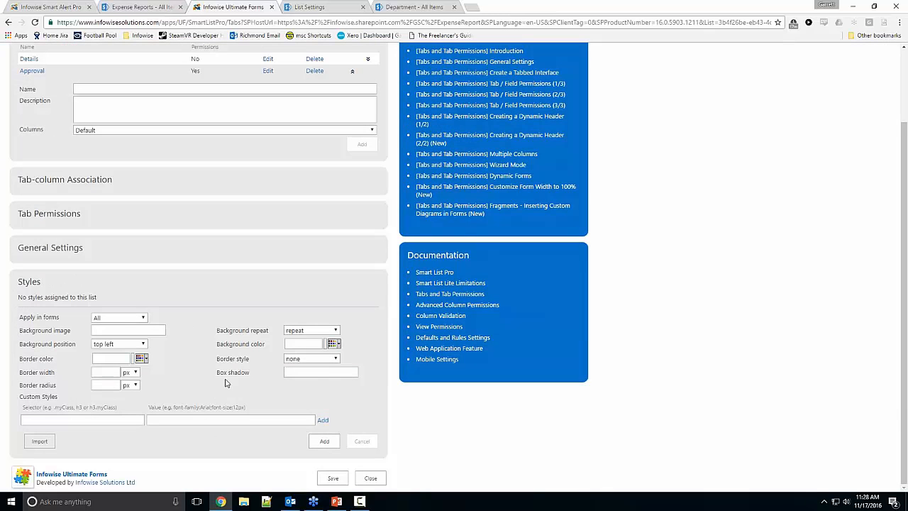
Step: Switch to the Expense Reports list in SharePoint and open the ER.1000 report's edit form to view its unstyled layout
{"action": "left_click", "coordinate": [122, 329]}
{"action": "left_click", "coordinate": [123, 419]}
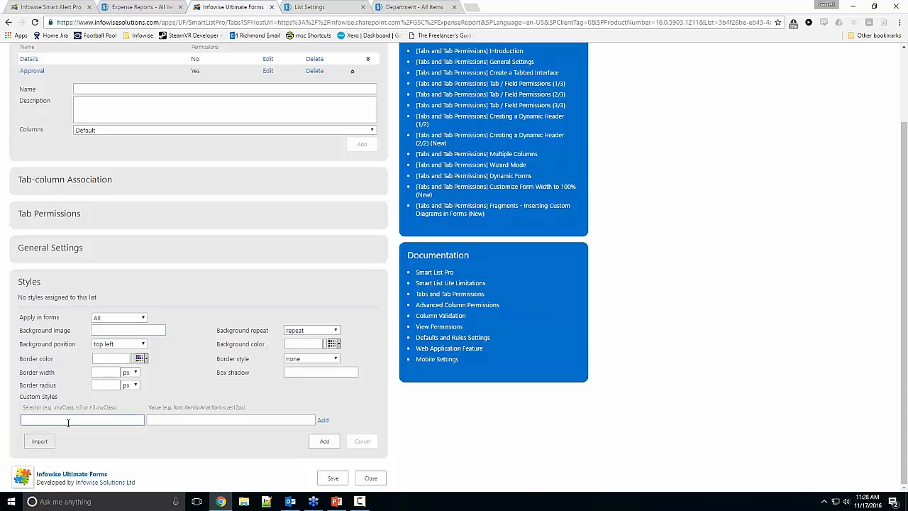
{"action": "left_click", "coordinate": [142, 7]}
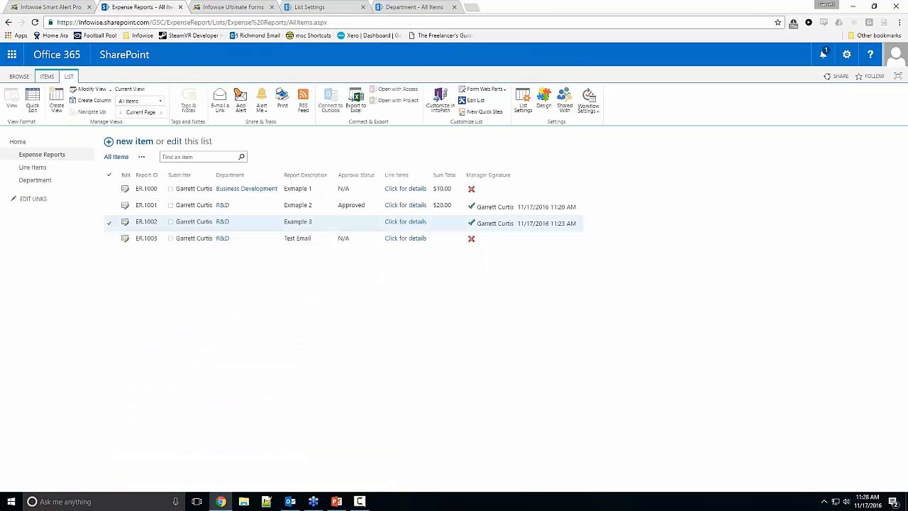
{"action": "left_click", "coordinate": [125, 189]}
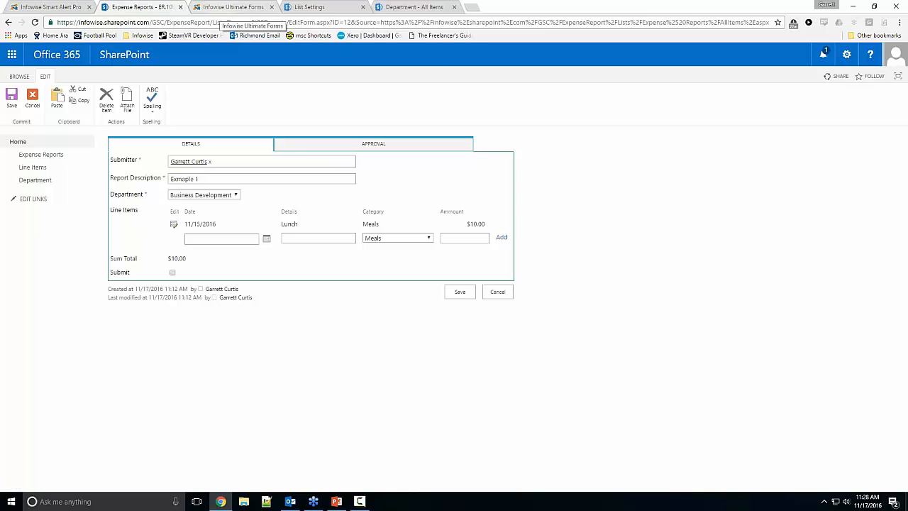
Step: Import the expensereportblue.json style file into the Styles section of the Expense Reports tab settings in Infowise Ultimate Forms
{"action": "left_click", "coordinate": [234, 8]}
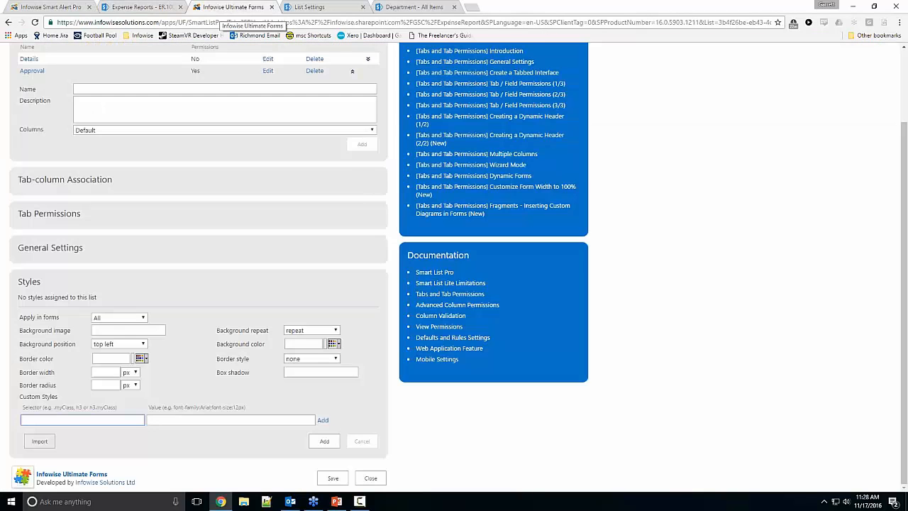
{"action": "left_click", "coordinate": [39, 441]}
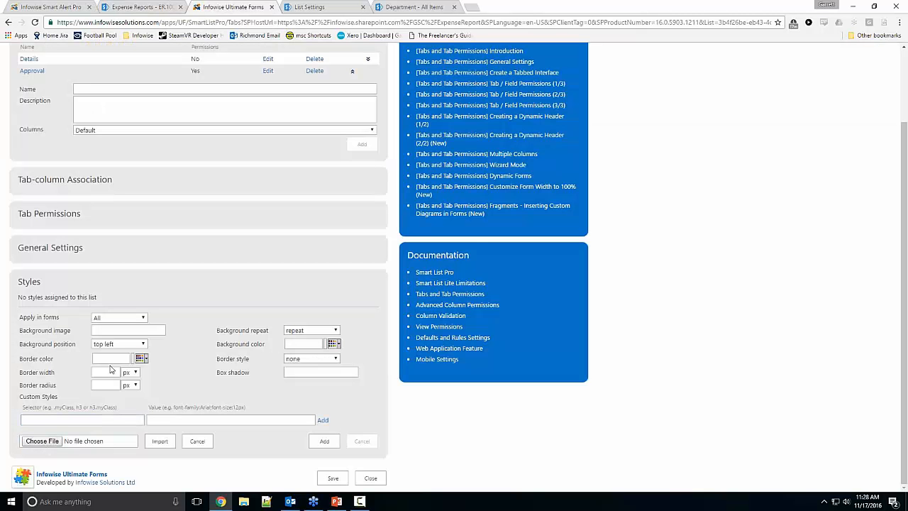
{"action": "left_click", "coordinate": [50, 441]}
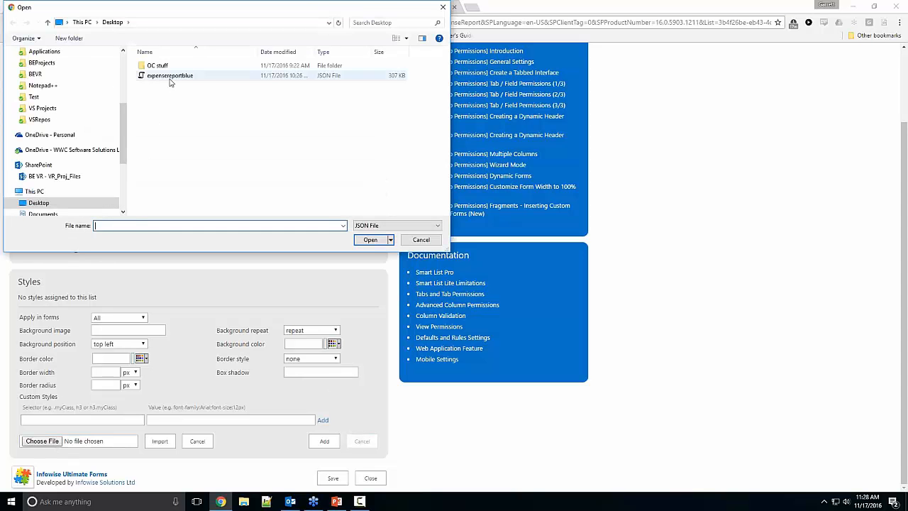
{"action": "double_click", "coordinate": [170, 75]}
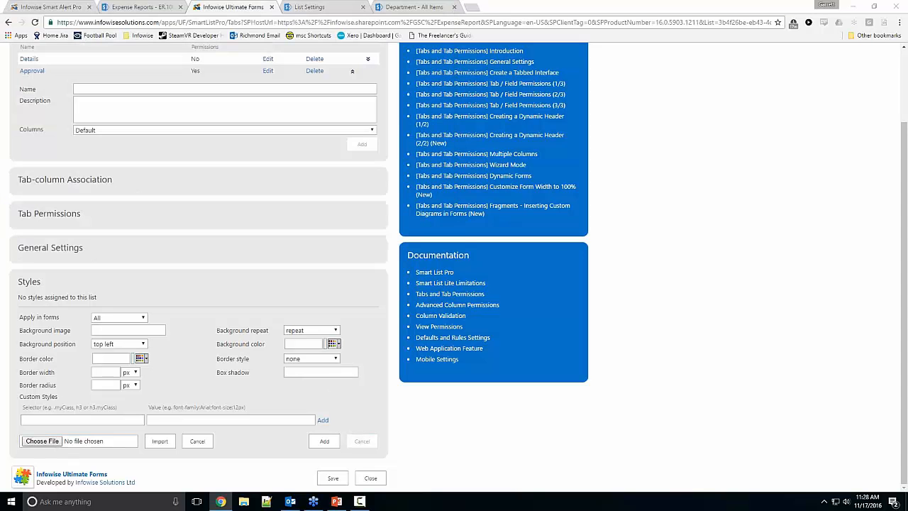
{"action": "left_click", "coordinate": [161, 442]}
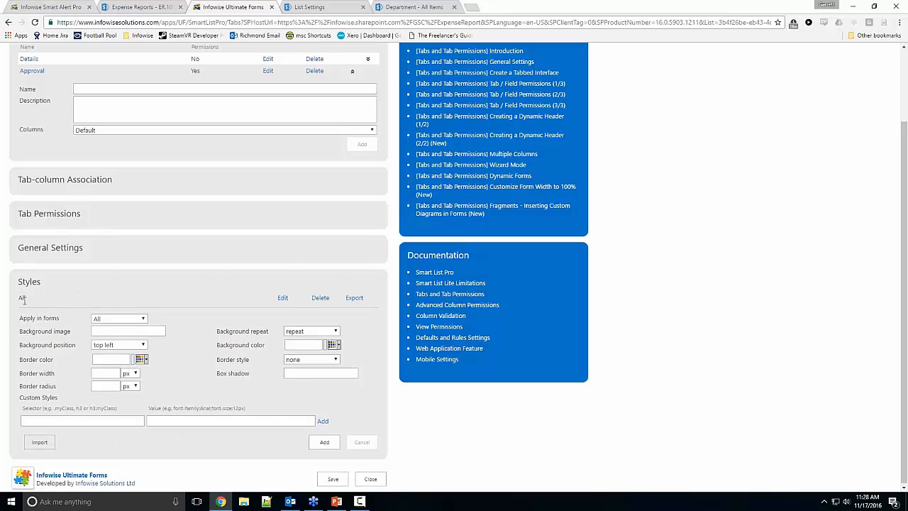
Step: Open the imported style for all forms, examine its background and custom style rules, and save the tab settings
{"action": "left_click", "coordinate": [282, 298]}
{"action": "scroll", "coordinate": [274, 324], "scroll_direction": "down", "scroll_amount": 3}
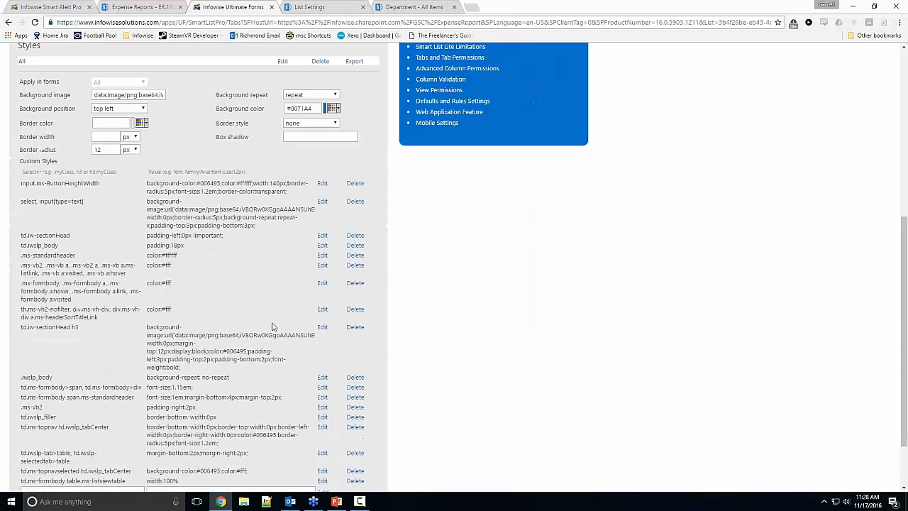
{"action": "scroll", "coordinate": [69, 296], "scroll_direction": "down", "scroll_amount": 1}
{"action": "scroll", "coordinate": [218, 305], "scroll_direction": "up", "scroll_amount": 2}
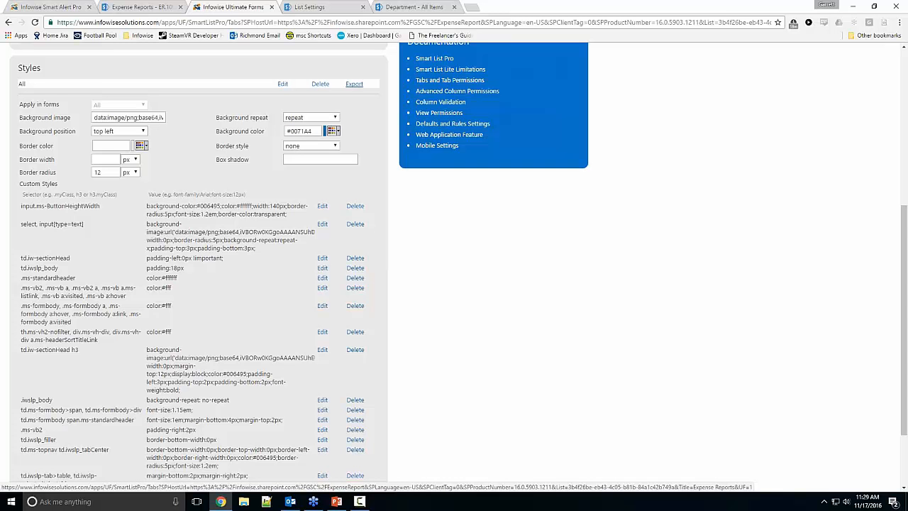
{"action": "scroll", "coordinate": [336, 185], "scroll_direction": "down", "scroll_amount": 2}
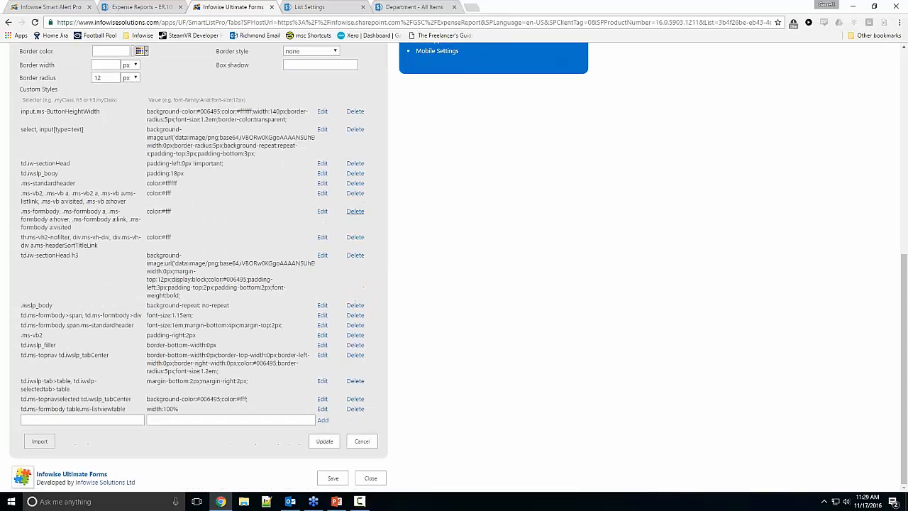
{"action": "left_click", "coordinate": [332, 478]}
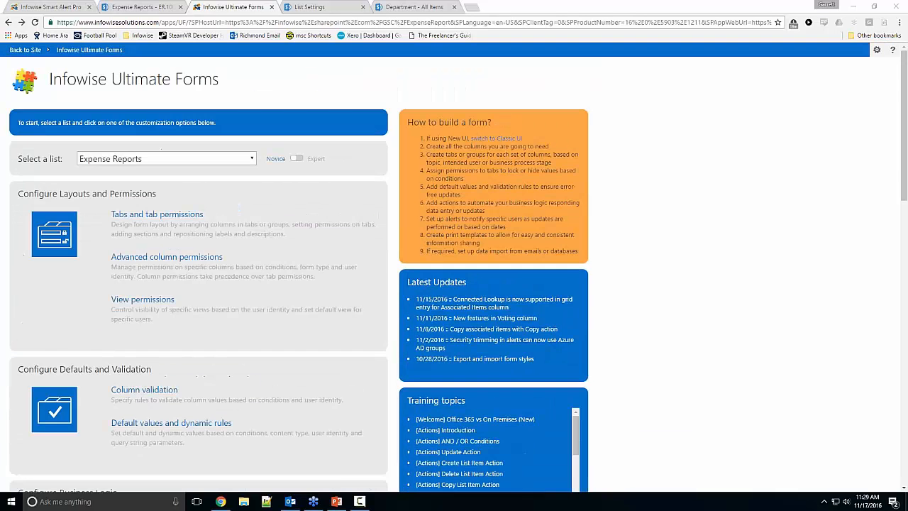
Step: Reload the ER.1000 edit form in SharePoint and view the styling on its Approval and Details sections
{"action": "left_click", "coordinate": [139, 7]}
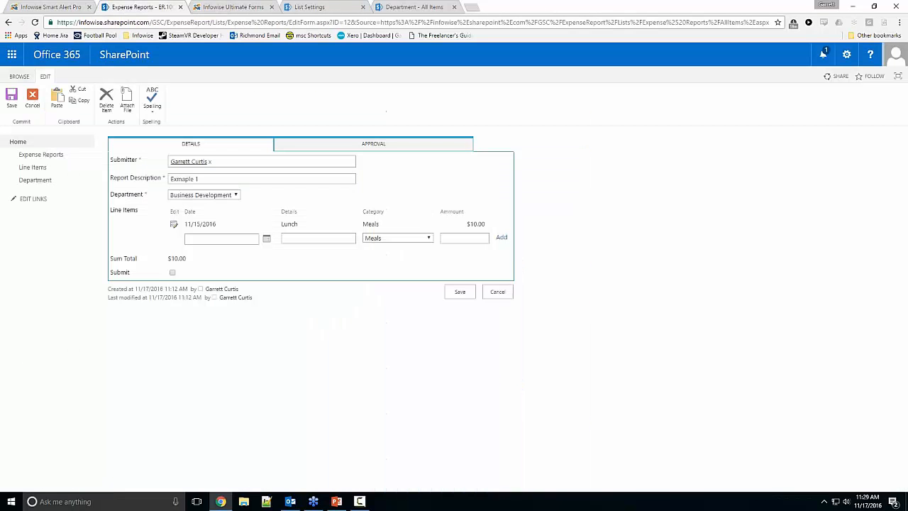
{"action": "left_click", "coordinate": [35, 22]}
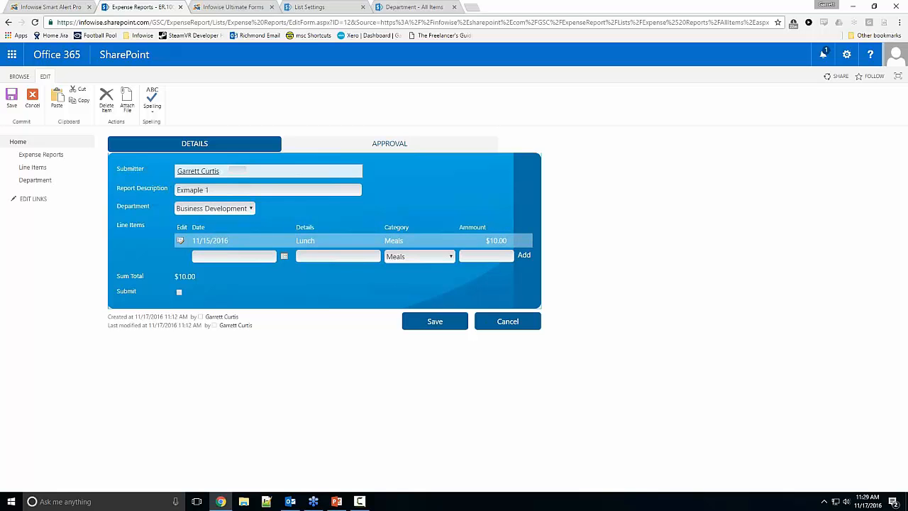
{"action": "left_click", "coordinate": [305, 144]}
{"action": "left_click", "coordinate": [200, 146]}
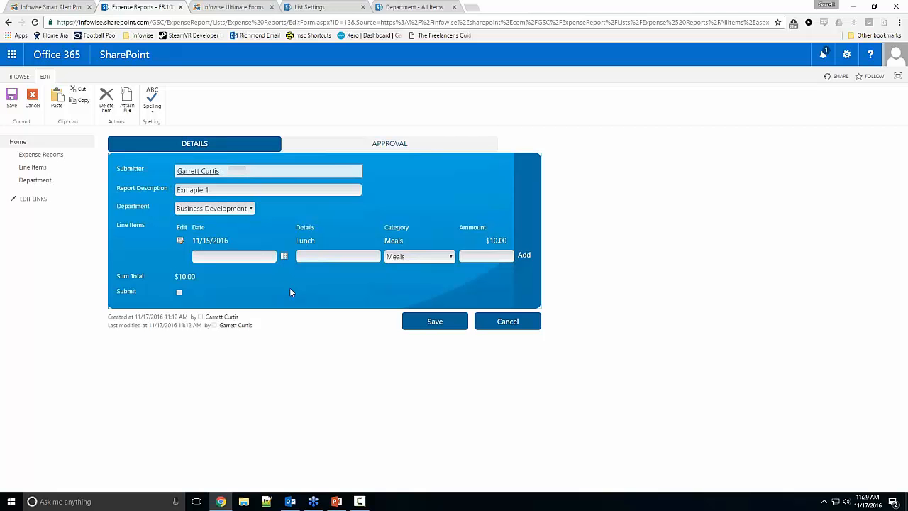
Step: Open the mail template editor in the Expense Reports alert settings, view a new template's HTML source editor and cancel it
{"action": "left_click", "coordinate": [71, 7]}
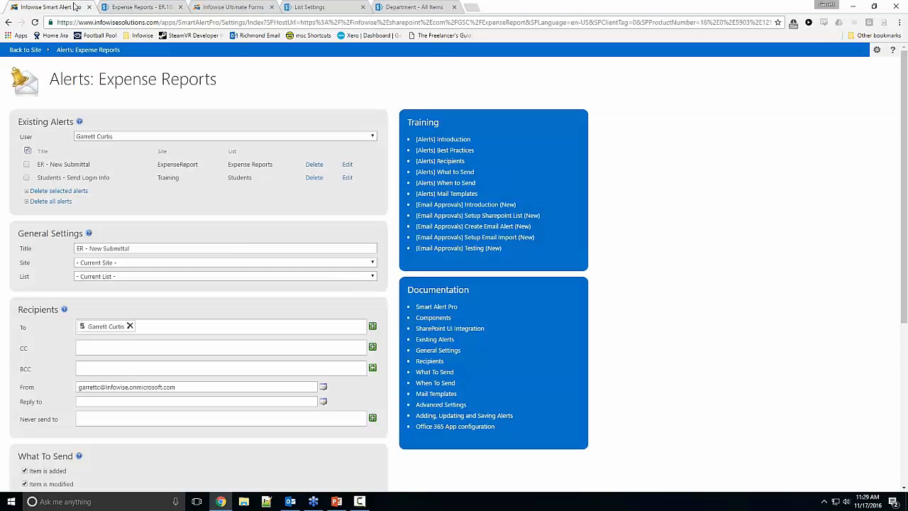
{"action": "scroll", "coordinate": [219, 259], "scroll_direction": "down", "scroll_amount": 4}
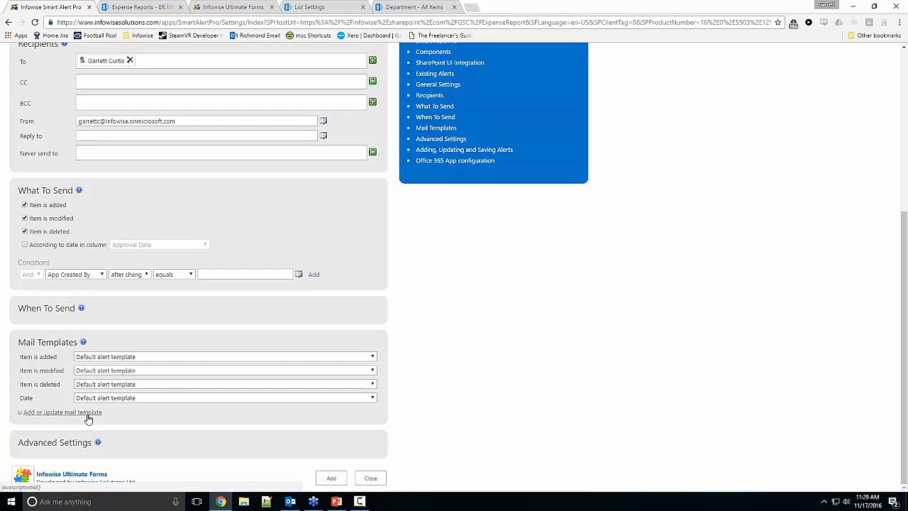
{"action": "left_click", "coordinate": [88, 413]}
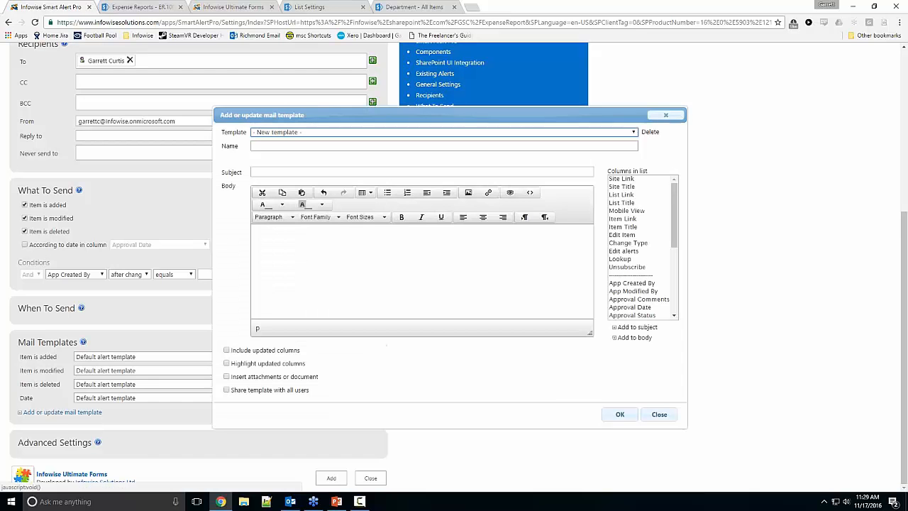
{"action": "left_click", "coordinate": [530, 192]}
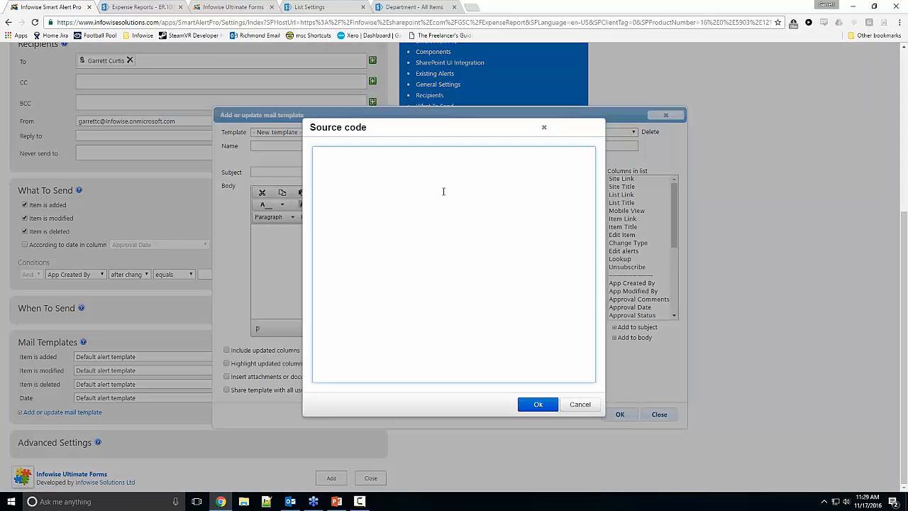
{"action": "left_click", "coordinate": [580, 404]}
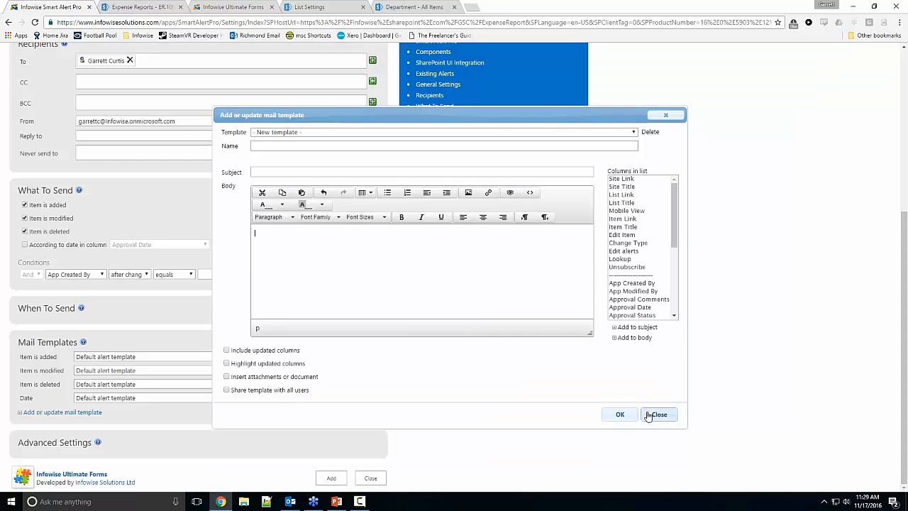
Step: Load the ER - Email to Manager mail template, examine the body's source code and close the template editor without saving
{"action": "left_click", "coordinate": [298, 132]}
{"action": "left_click", "coordinate": [298, 252]}
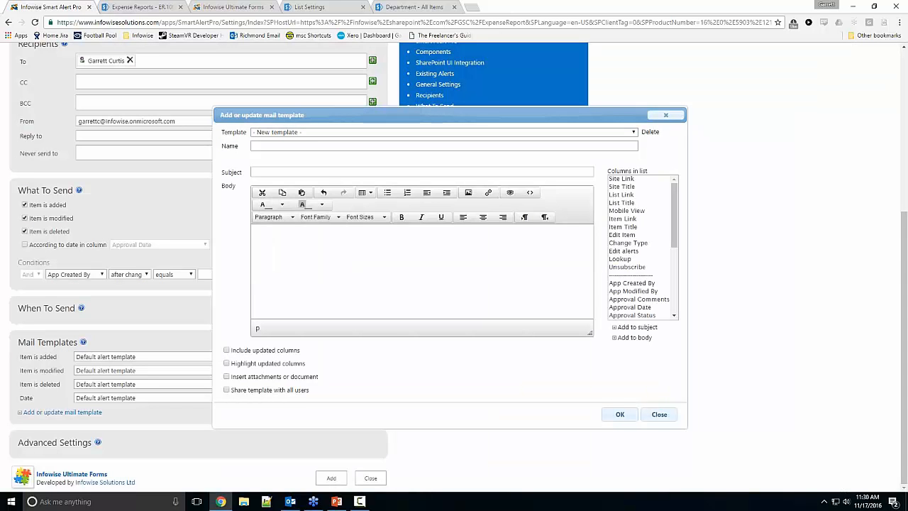
{"action": "left_click", "coordinate": [297, 132]}
{"action": "left_click", "coordinate": [297, 260]}
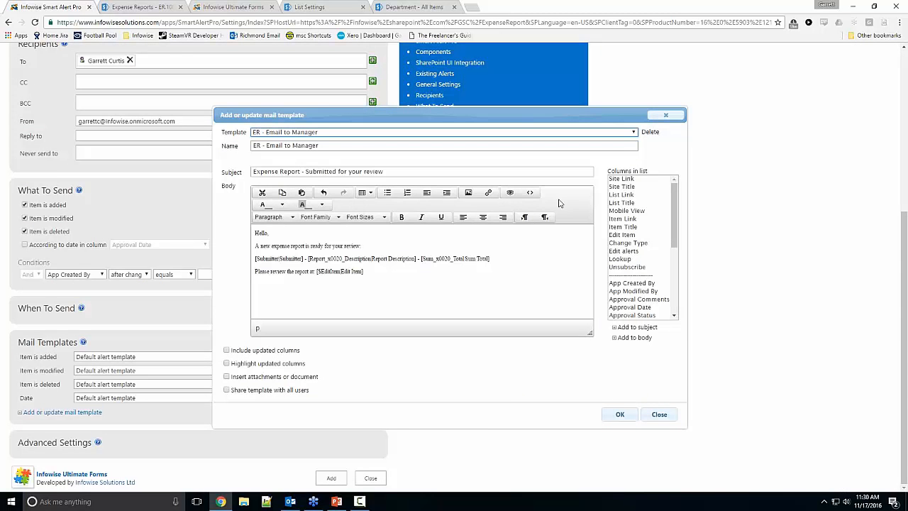
{"action": "left_click", "coordinate": [529, 192]}
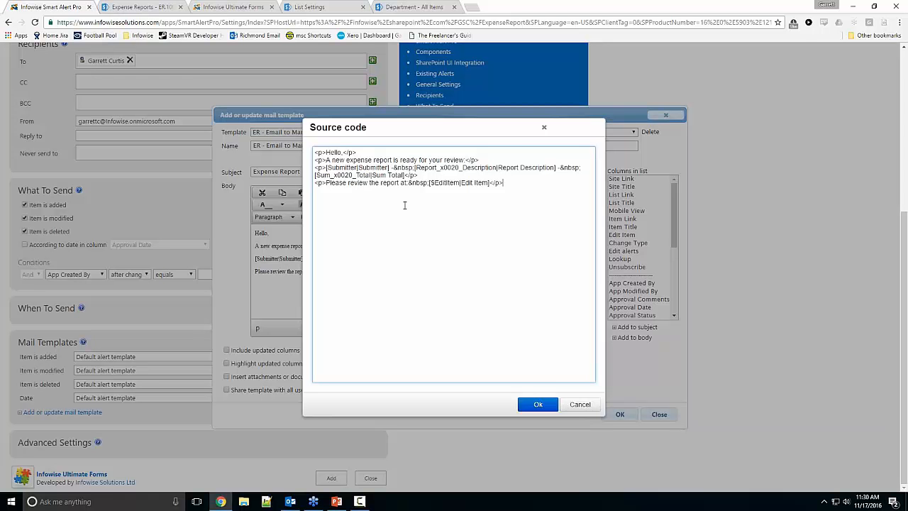
{"action": "left_click", "coordinate": [580, 403]}
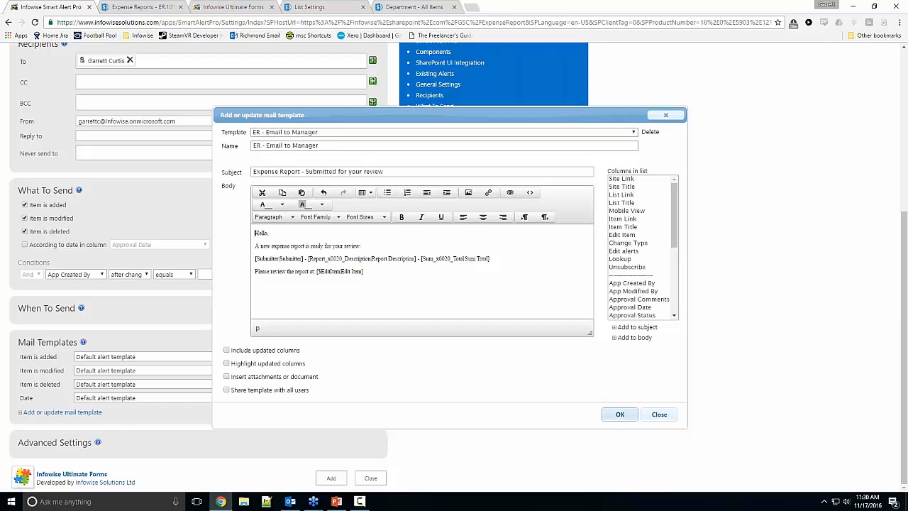
{"action": "left_click", "coordinate": [658, 414]}
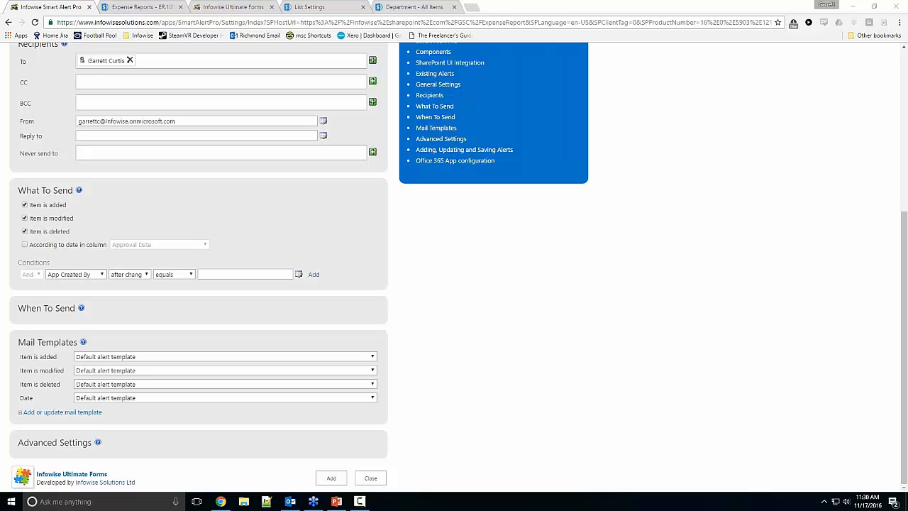
Step: Open the Expense Reports actions in Infowise Ultimate Forms and show the Manager Approved action's conditions for editing
{"action": "left_click", "coordinate": [230, 7]}
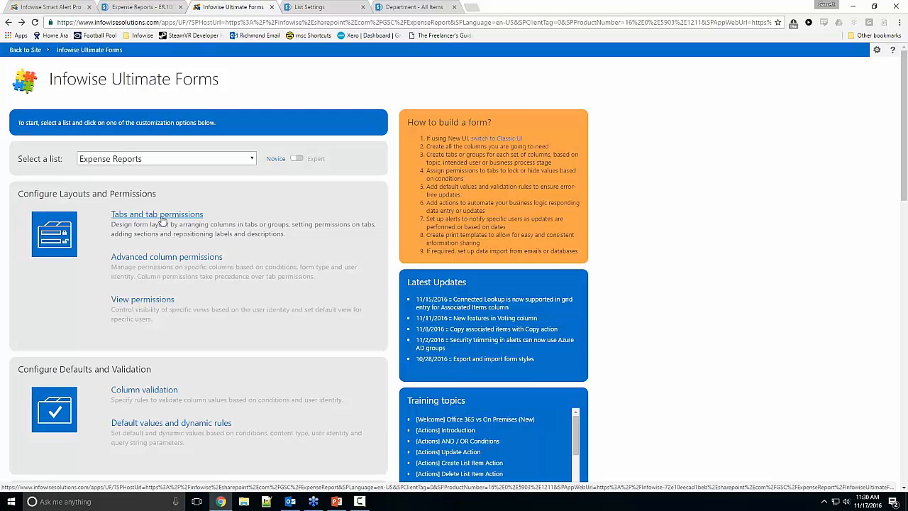
{"action": "scroll", "coordinate": [162, 222], "scroll_direction": "down", "scroll_amount": 2}
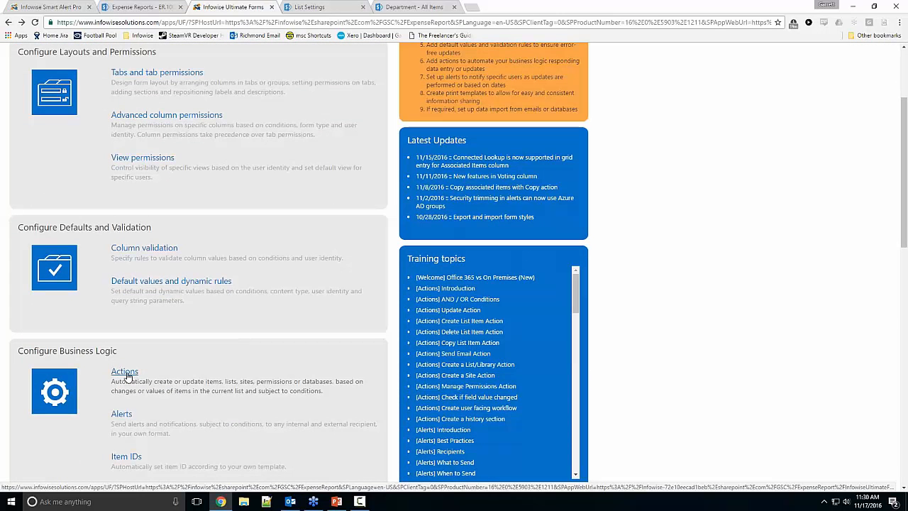
{"action": "left_click", "coordinate": [126, 374]}
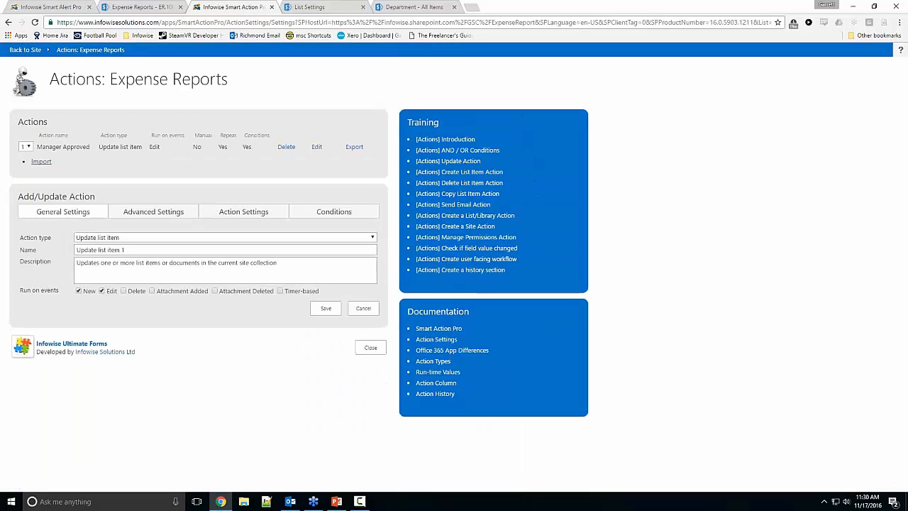
{"action": "left_click", "coordinate": [316, 147]}
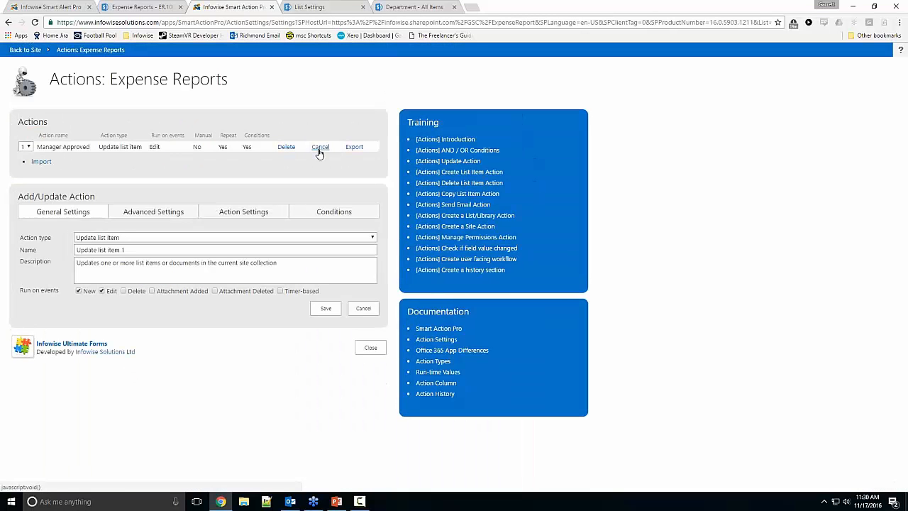
{"action": "left_click", "coordinate": [325, 213]}
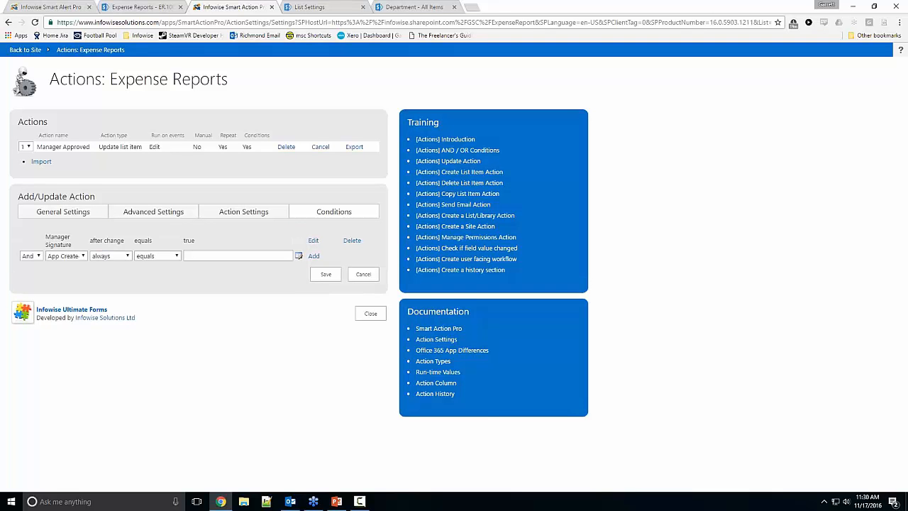
Step: Add an And condition to the Manager Approved action requiring Sum Total to always be less than 1000
{"action": "left_click", "coordinate": [65, 256]}
{"action": "left_click", "coordinate": [29, 262]}
{"action": "left_click", "coordinate": [65, 256]}
{"action": "scroll", "coordinate": [79, 414], "scroll_direction": "down", "scroll_amount": 1}
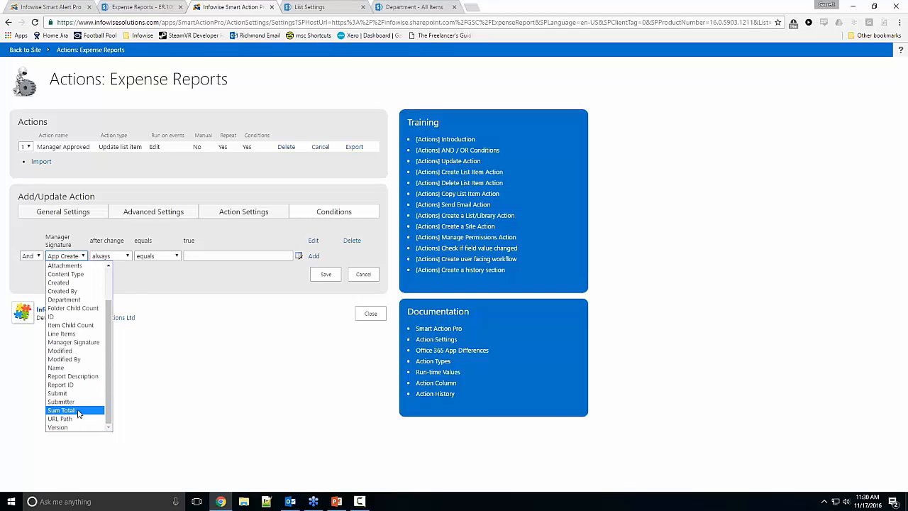
{"action": "left_click", "coordinate": [79, 414]}
{"action": "left_click", "coordinate": [155, 257]}
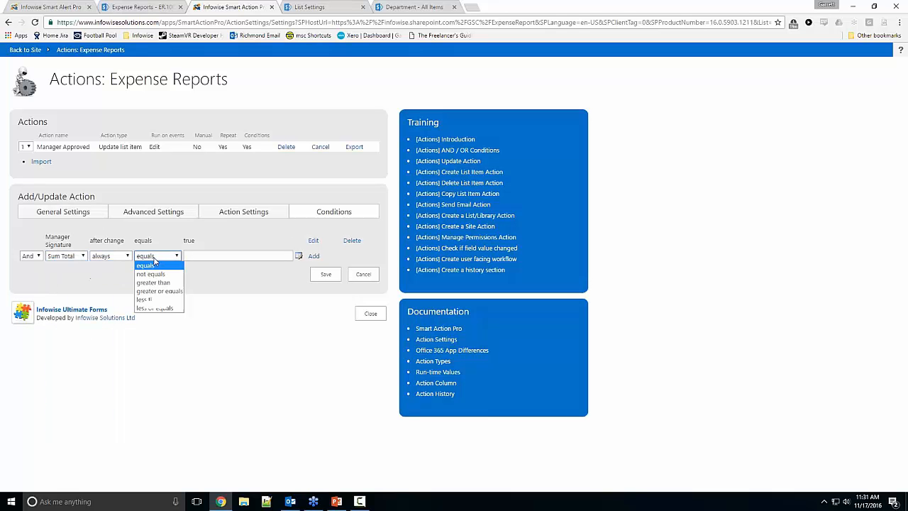
{"action": "left_click", "coordinate": [166, 283]}
{"action": "left_click", "coordinate": [169, 256]}
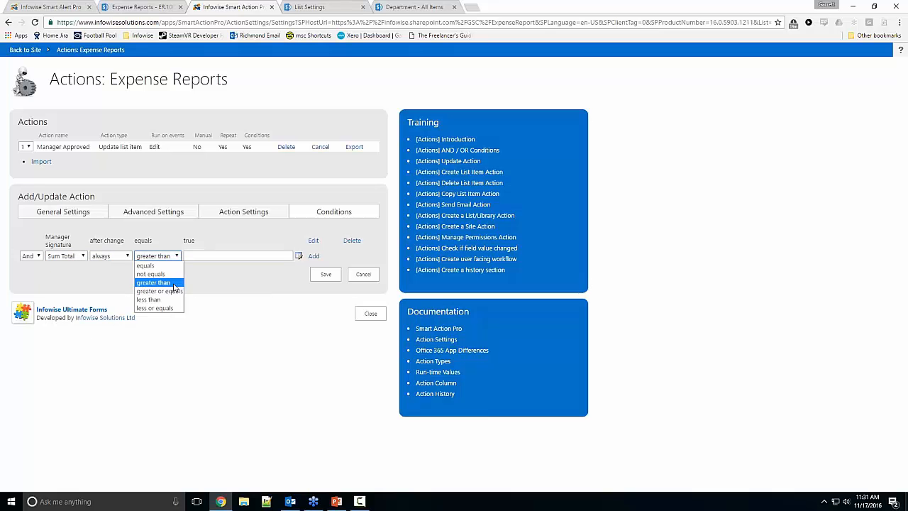
{"action": "left_click", "coordinate": [170, 300]}
{"action": "left_click", "coordinate": [211, 256]}
{"action": "type", "text": "1000"}
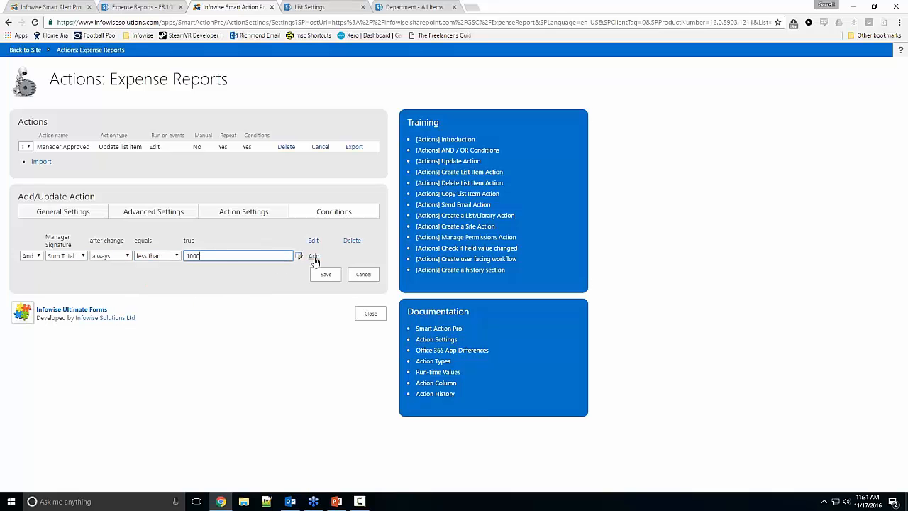
{"action": "left_click", "coordinate": [314, 256]}
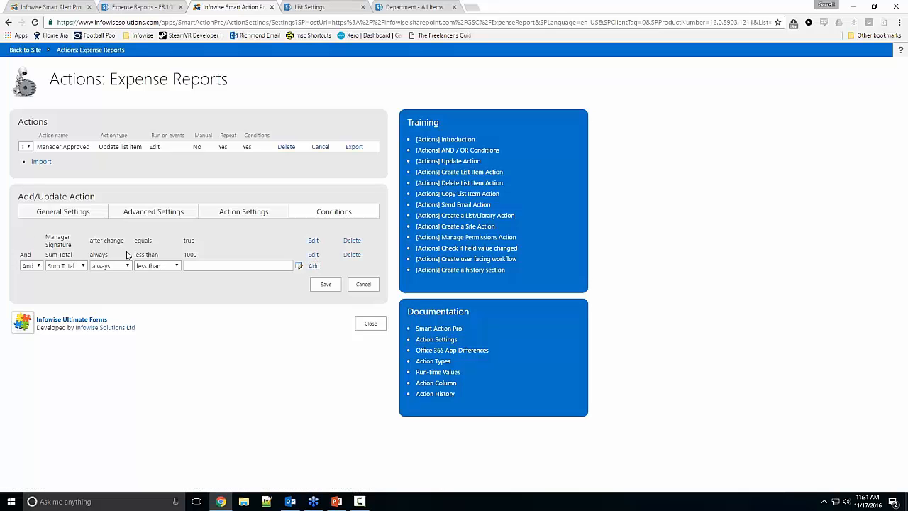
Step: Prepare an Or condition on the Manager Signature field in the Manager Approved action's conditions
{"action": "left_click", "coordinate": [39, 266]}
{"action": "left_click", "coordinate": [35, 285]}
{"action": "left_click", "coordinate": [65, 266]}
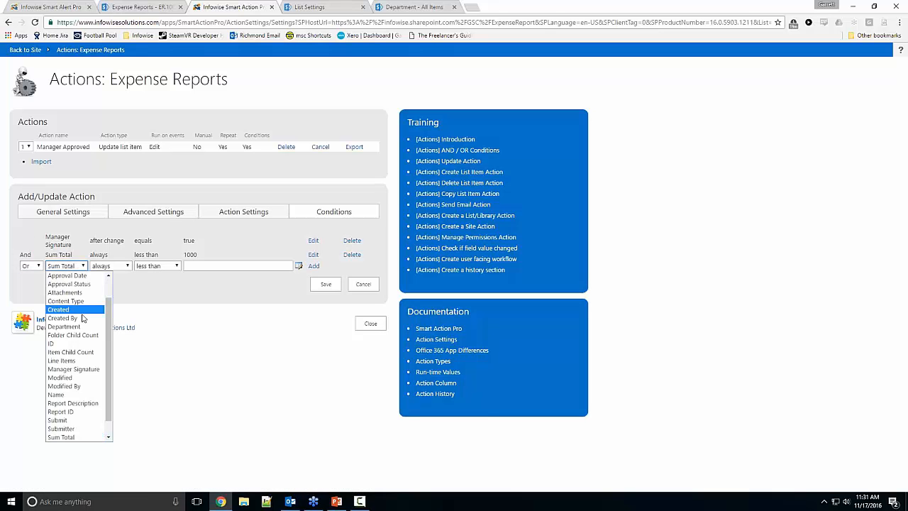
{"action": "scroll", "coordinate": [112, 353], "scroll_direction": "up", "scroll_amount": 1}
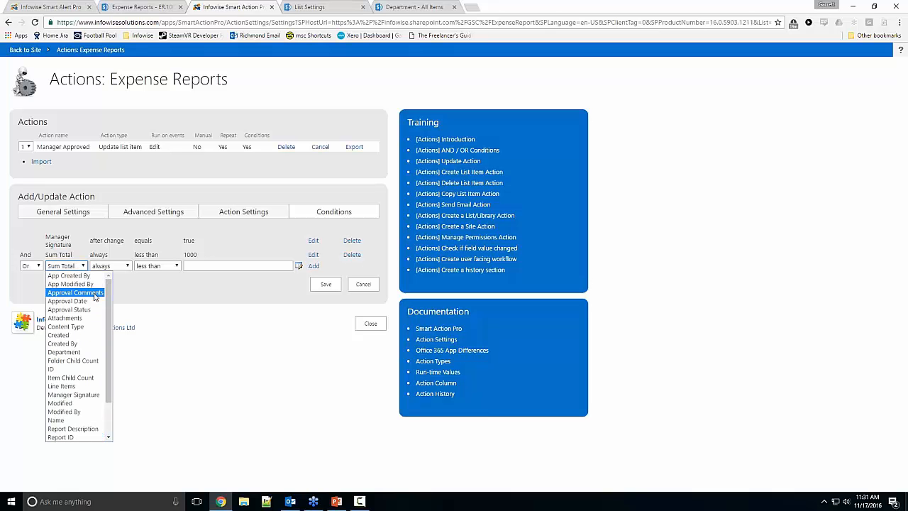
{"action": "left_click", "coordinate": [78, 395]}
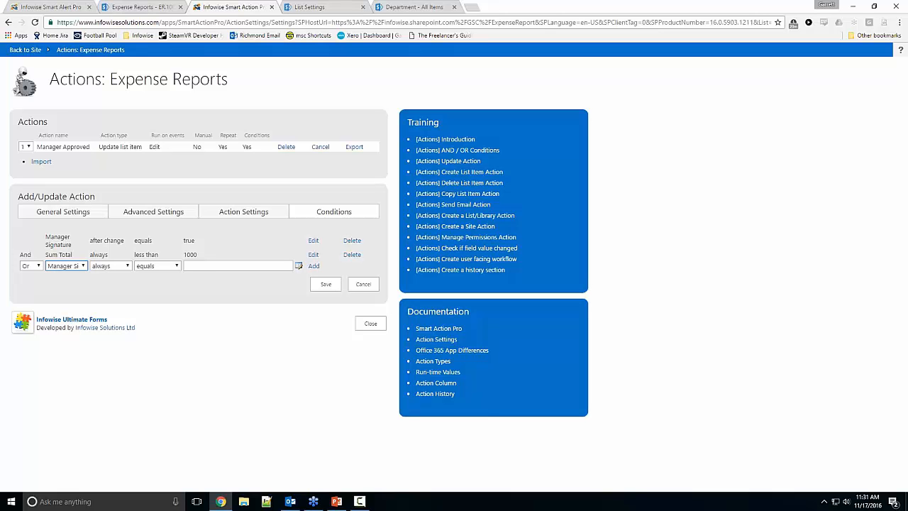
Step: Open the infowisesolutions.com website in a new browser tab
{"action": "key", "text": "ctrl+t"}
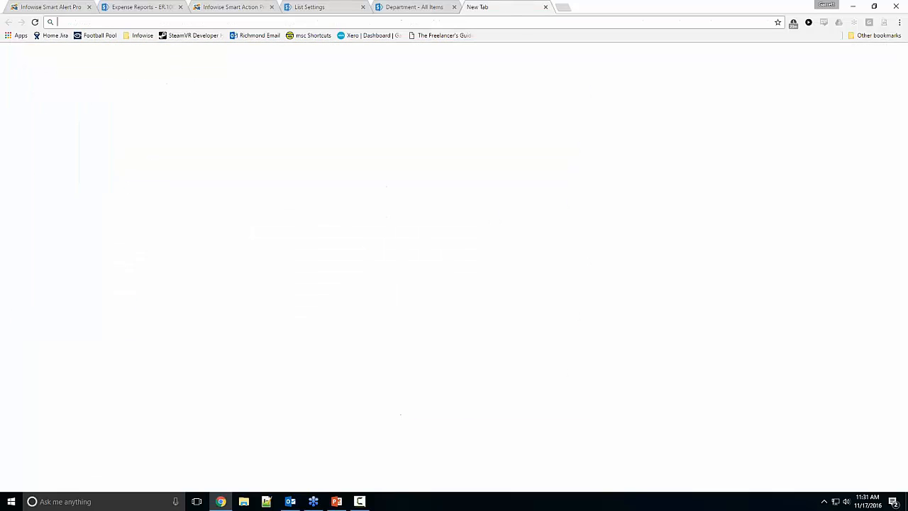
{"action": "type", "text": "infowisesolutions.com"}
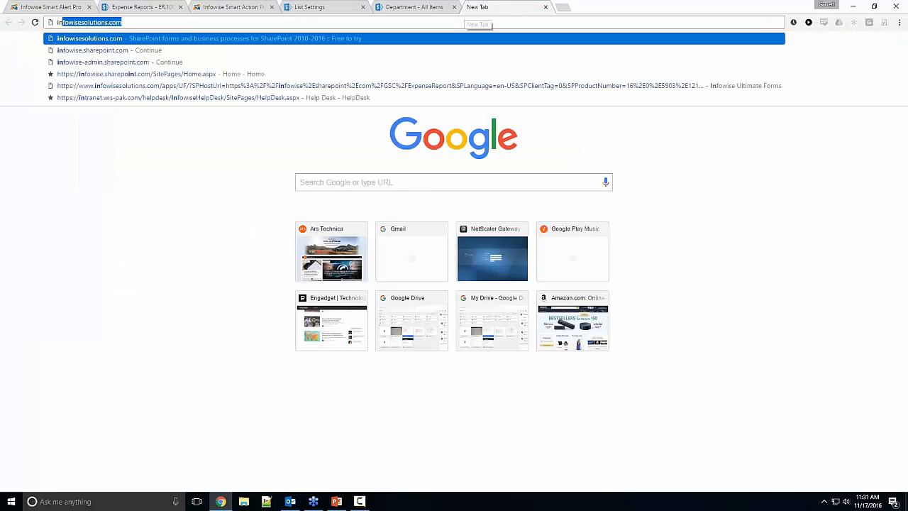
{"action": "key", "text": "Return"}
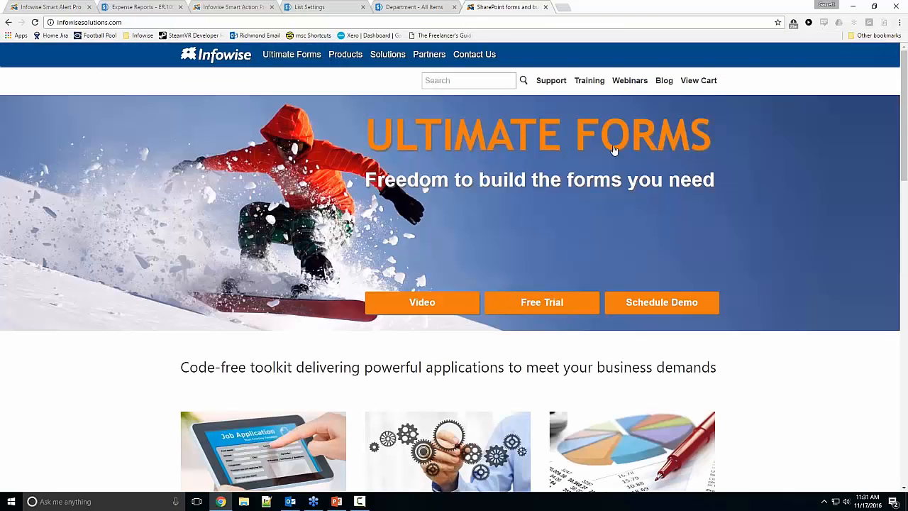
Step: View the free trial's On Premises and Office 365 options and the Schedule Online Demo form, closing each dialog without submitting
{"action": "left_click", "coordinate": [547, 315]}
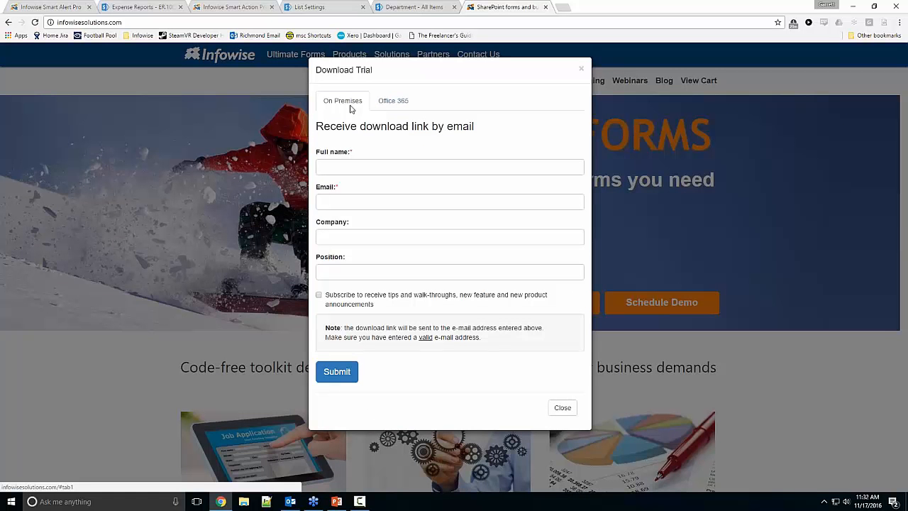
{"action": "left_click", "coordinate": [393, 100]}
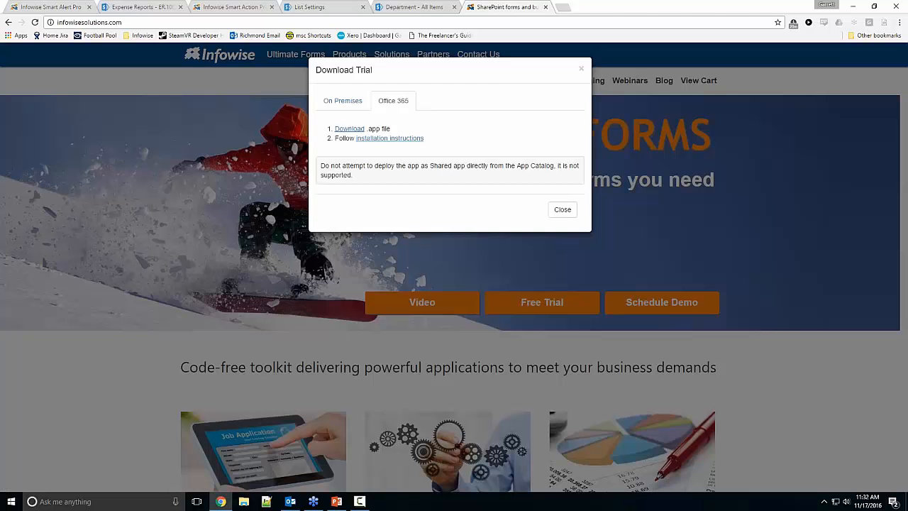
{"action": "left_click", "coordinate": [562, 209]}
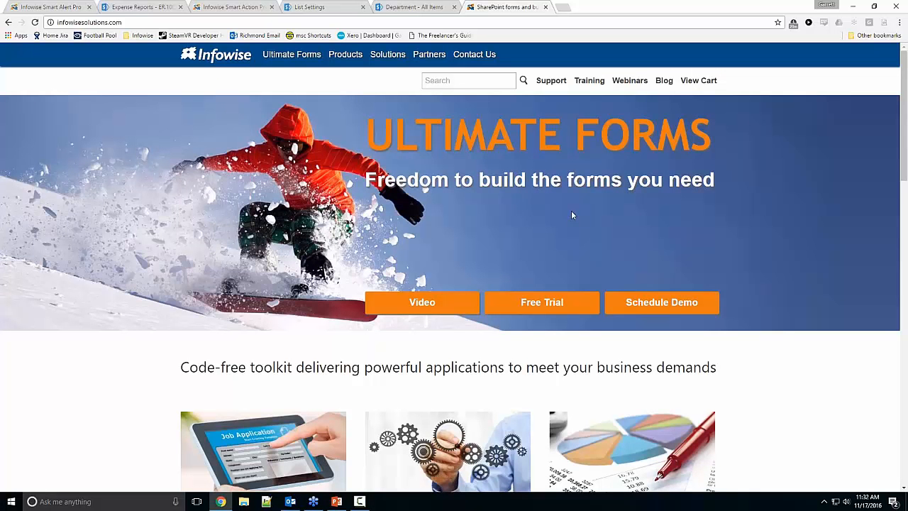
{"action": "left_click", "coordinate": [637, 304]}
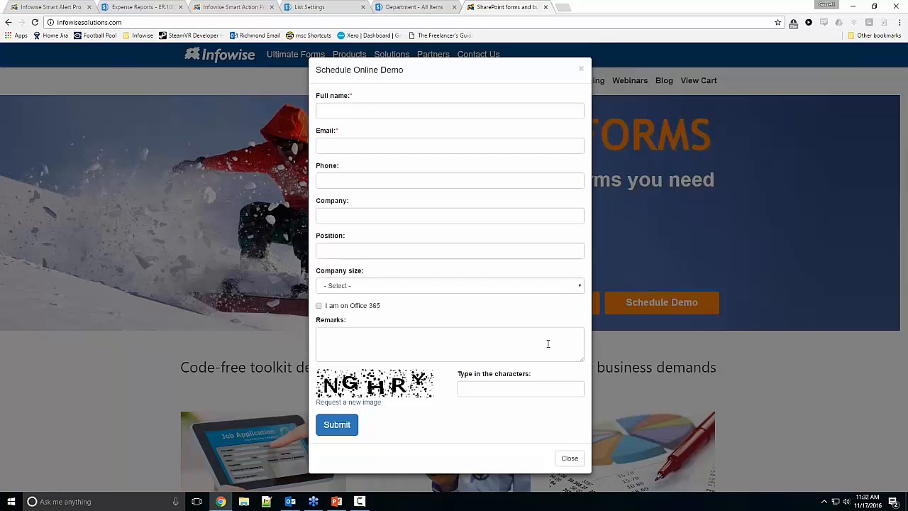
{"action": "left_click", "coordinate": [569, 458]}
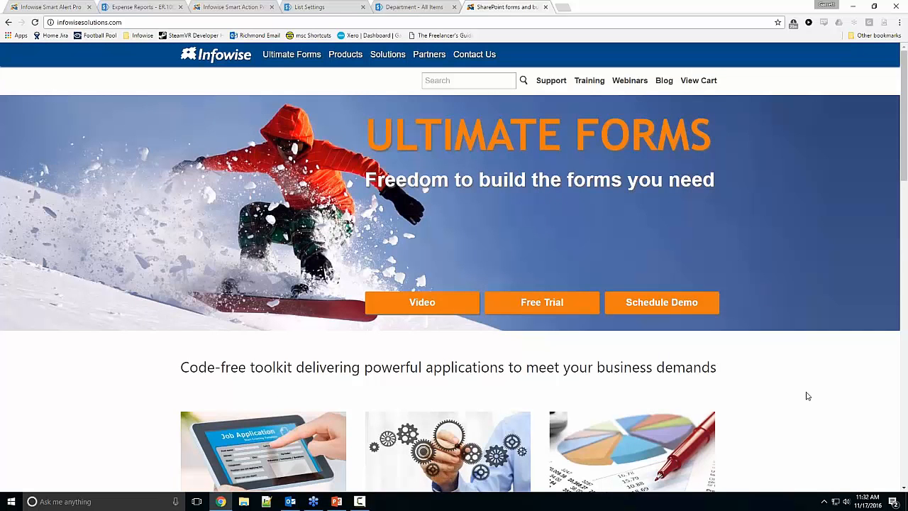
Step: Browse the past webinar recordings on the Infowise Webinars page
{"action": "left_click", "coordinate": [643, 84]}
{"action": "scroll", "coordinate": [537, 199], "scroll_direction": "down", "scroll_amount": 9}
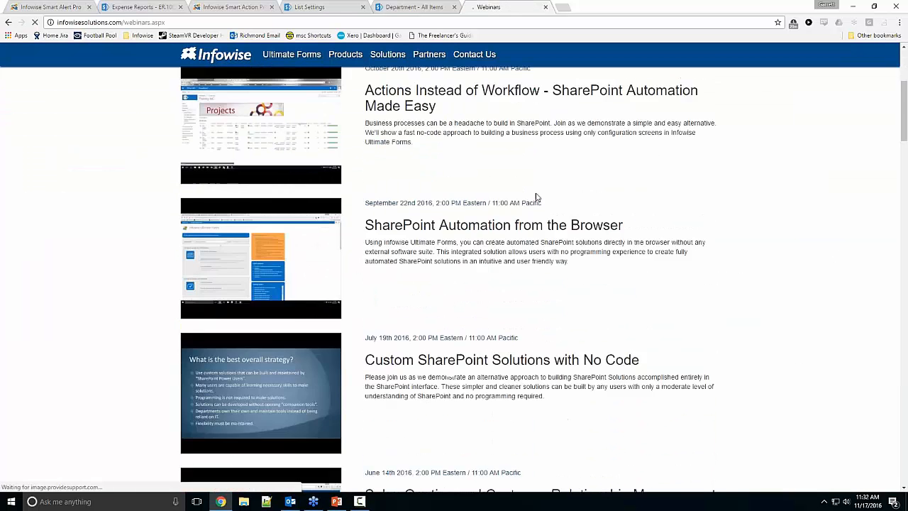
{"action": "scroll", "coordinate": [838, 288], "scroll_direction": "down", "scroll_amount": 15}
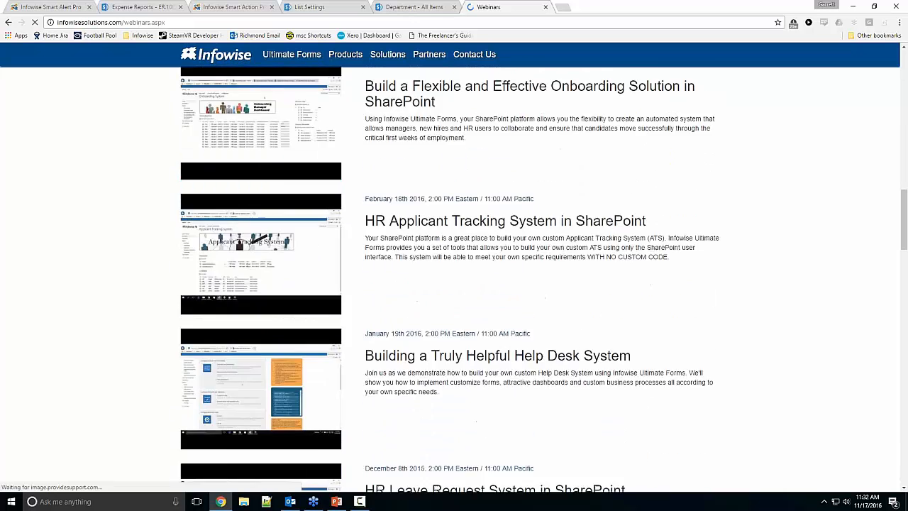
{"action": "scroll", "coordinate": [838, 288], "scroll_direction": "up", "scroll_amount": 20}
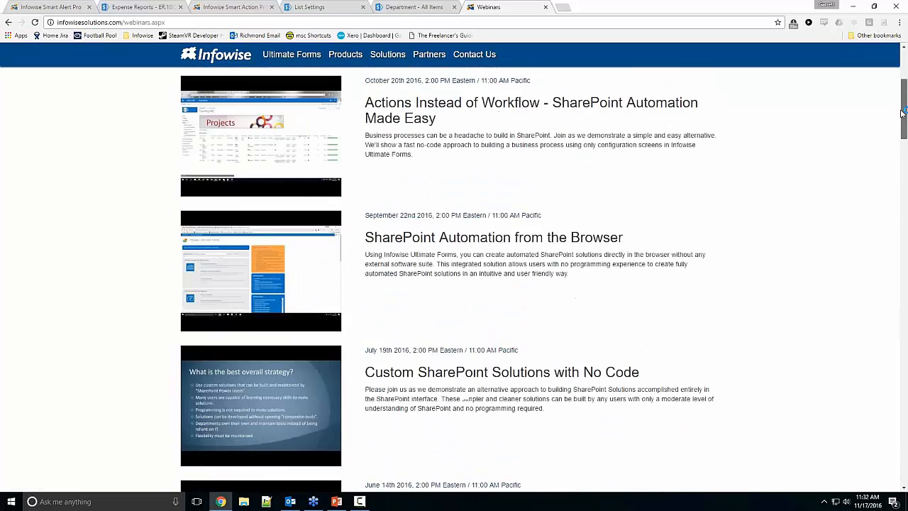
Step: Look through the Infowise blog's posts, including the step-by-step expense report article, and return to the website's home page
{"action": "left_click", "coordinate": [665, 81]}
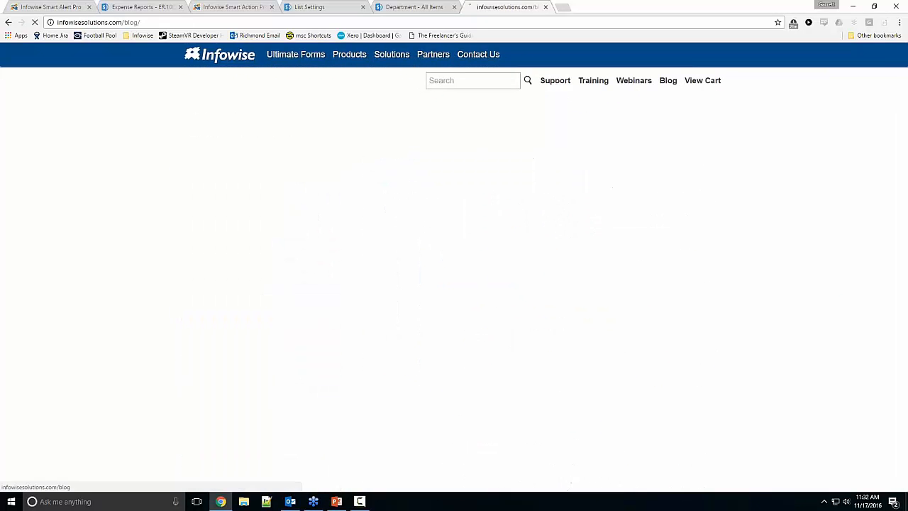
{"action": "scroll", "coordinate": [460, 198], "scroll_direction": "down", "scroll_amount": 3}
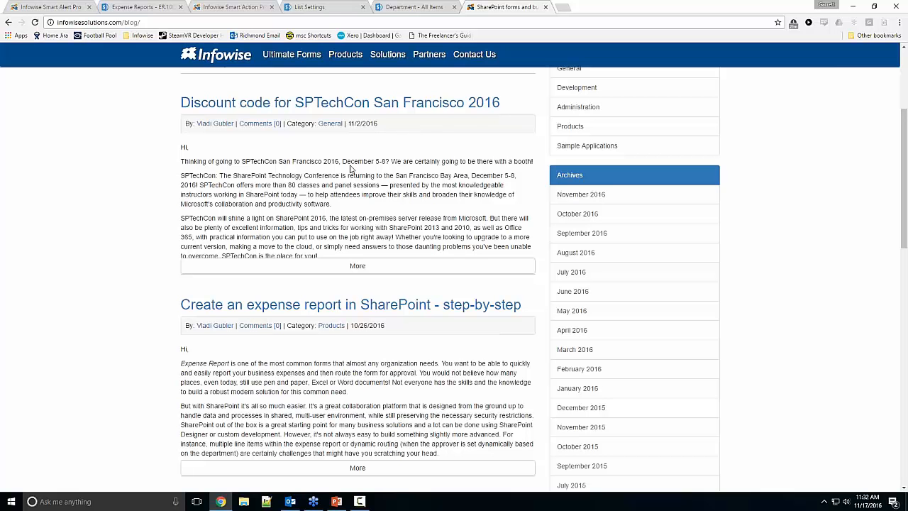
{"action": "scroll", "coordinate": [349, 168], "scroll_direction": "down", "scroll_amount": 5}
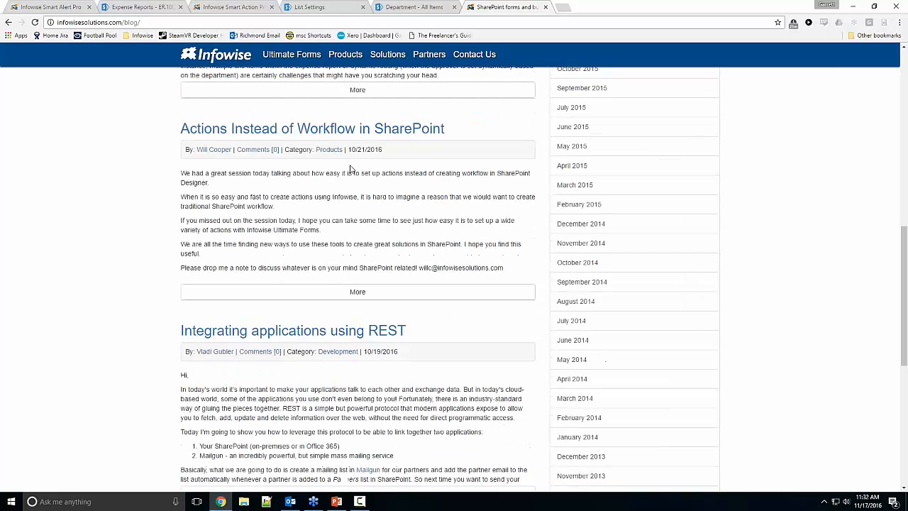
{"action": "scroll", "coordinate": [348, 170], "scroll_direction": "up", "scroll_amount": 8}
{"action": "left_click", "coordinate": [239, 62]}
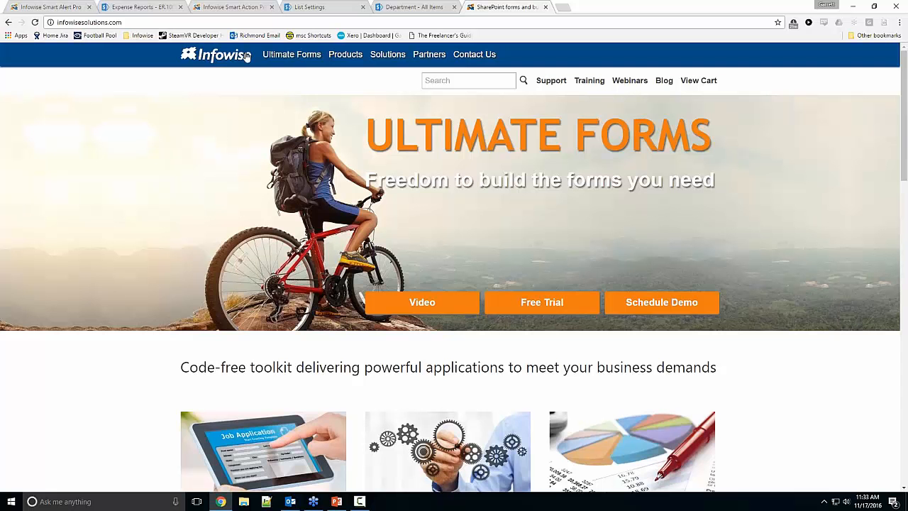
Step: Revisit the Infowise blog page and go back to the start of the Webinars page
{"action": "left_click", "coordinate": [664, 82]}
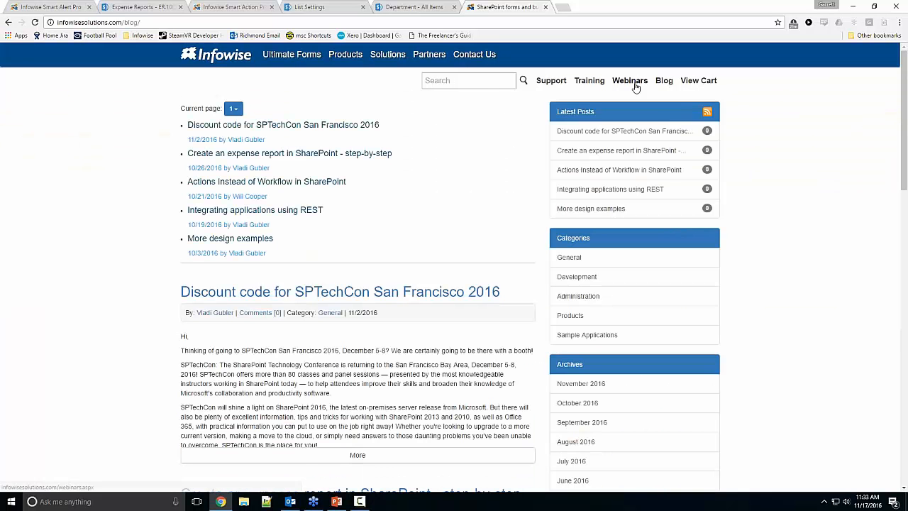
{"action": "left_click", "coordinate": [631, 81]}
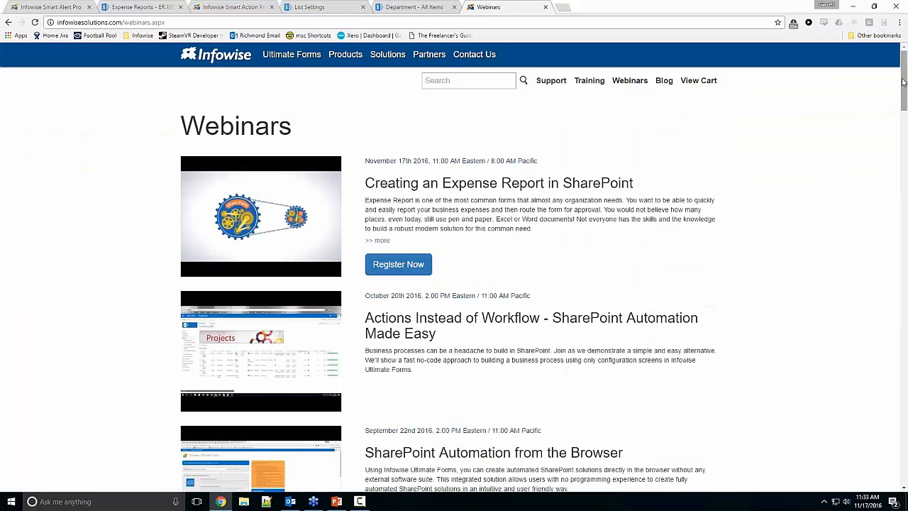
{"action": "mouse_move", "coordinate": [903, 82]}
{"action": "left_mouse_down"}
{"action": "mouse_move", "coordinate": [883, 251]}
{"action": "mouse_move", "coordinate": [883, 423]}
{"action": "mouse_move", "coordinate": [899, 78]}
{"action": "left_mouse_up"}
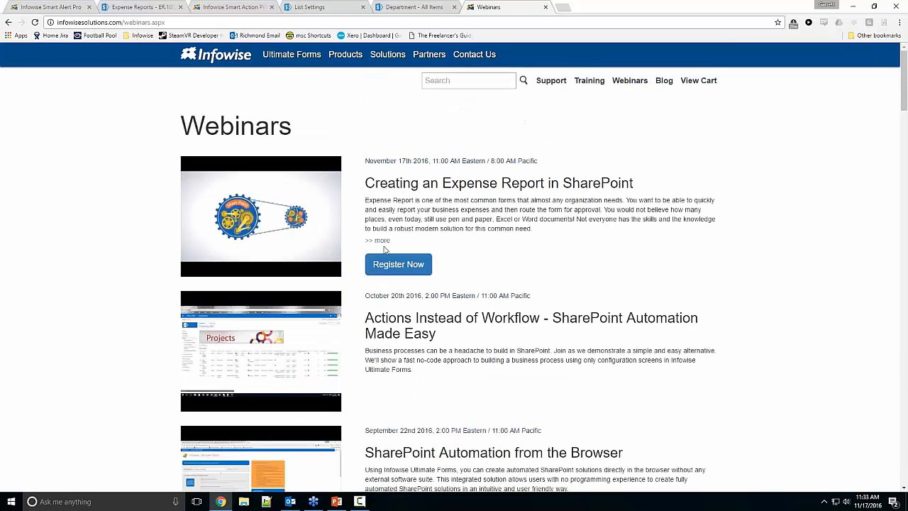
Step: Highlight the "Creating an Expense Report in SharePoint" webinar title, and open and close the "Actions Instead of Workflow" recording
{"action": "left_click_drag", "start_coordinate": [365, 182], "coordinate": [636, 181]}
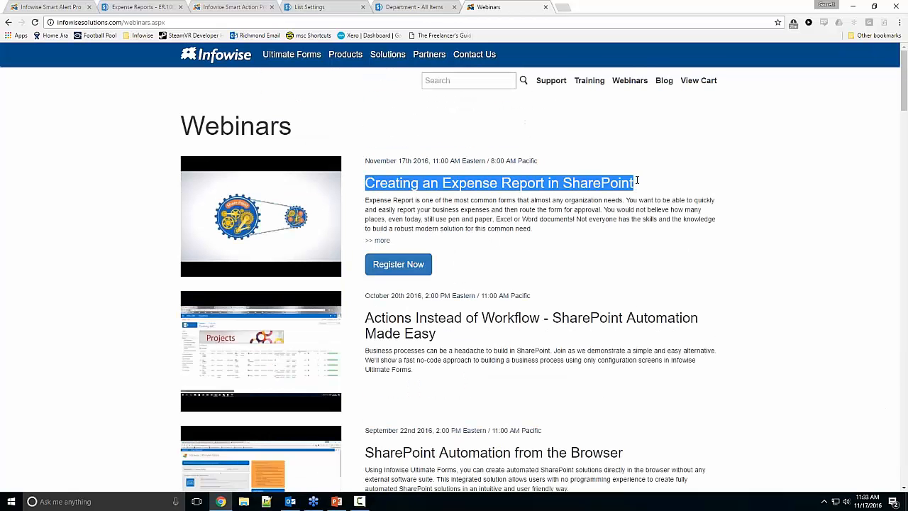
{"action": "left_click", "coordinate": [263, 371]}
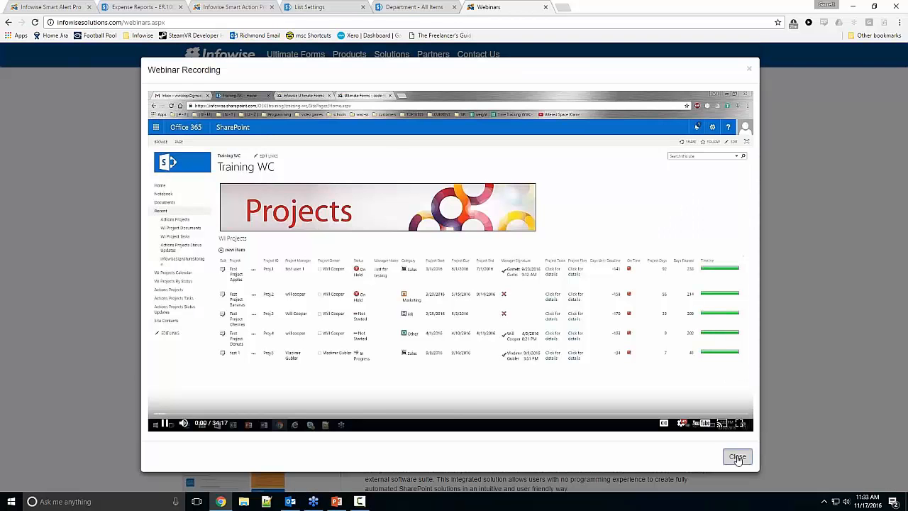
{"action": "left_click", "coordinate": [737, 456]}
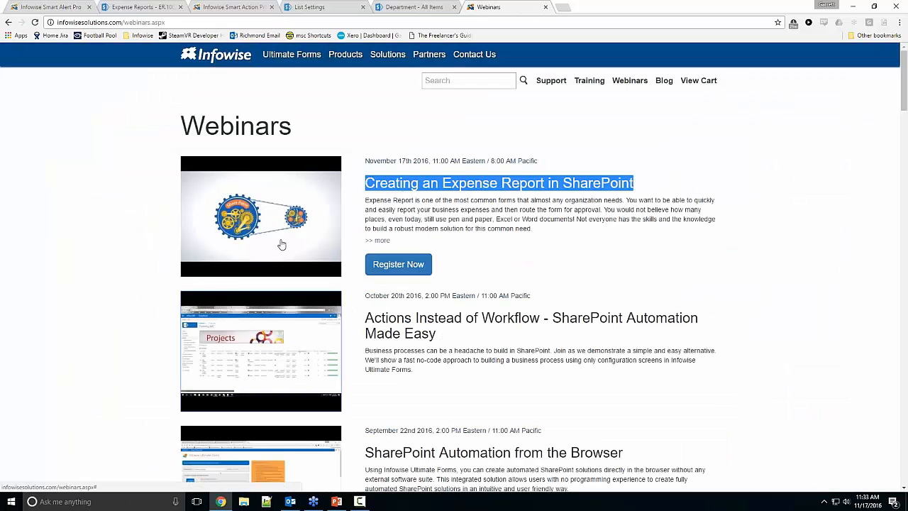